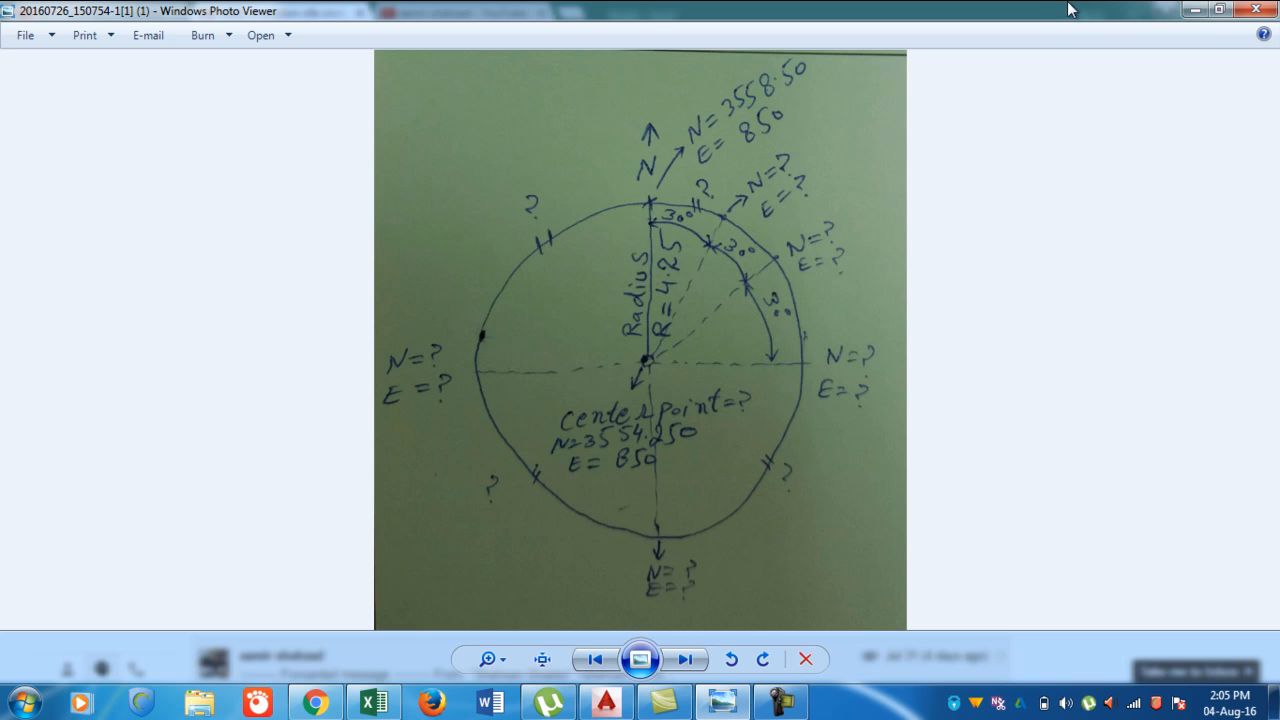
# Review the email describing the circle problem together with the attached hand-drawn circle sketch.
pyautogui.click(1195, 9)
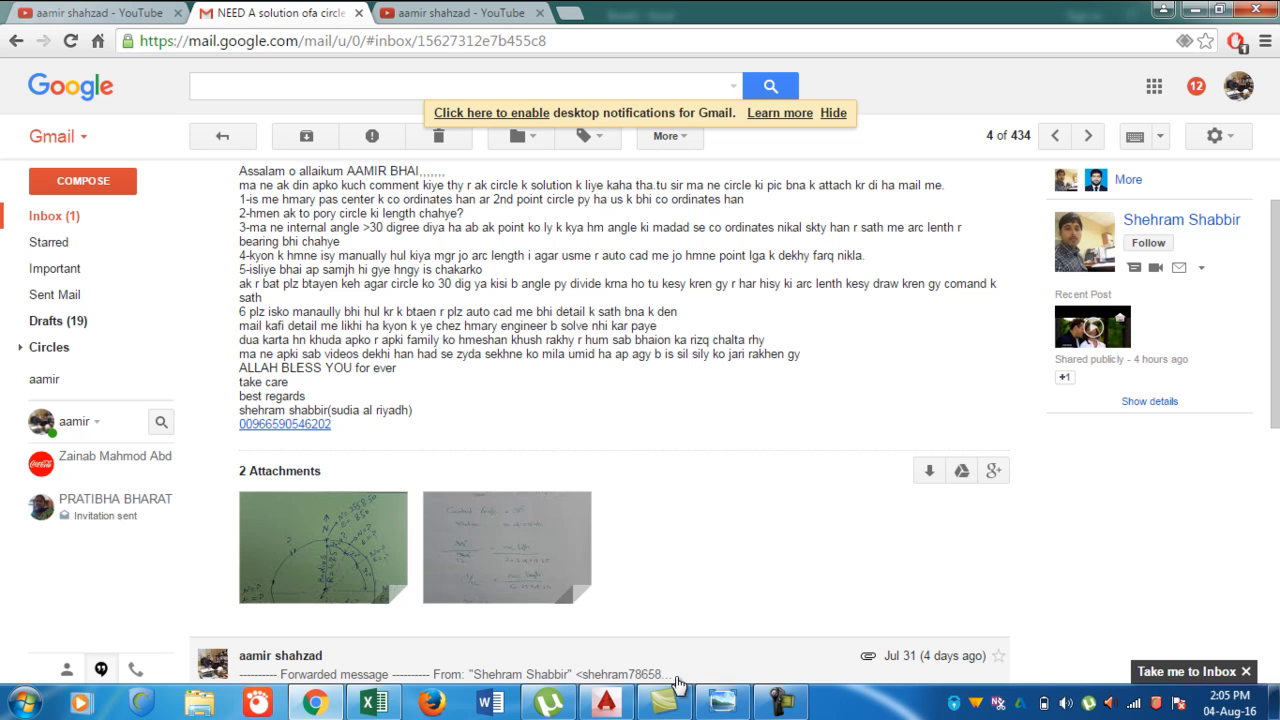
pyautogui.click(720, 703)
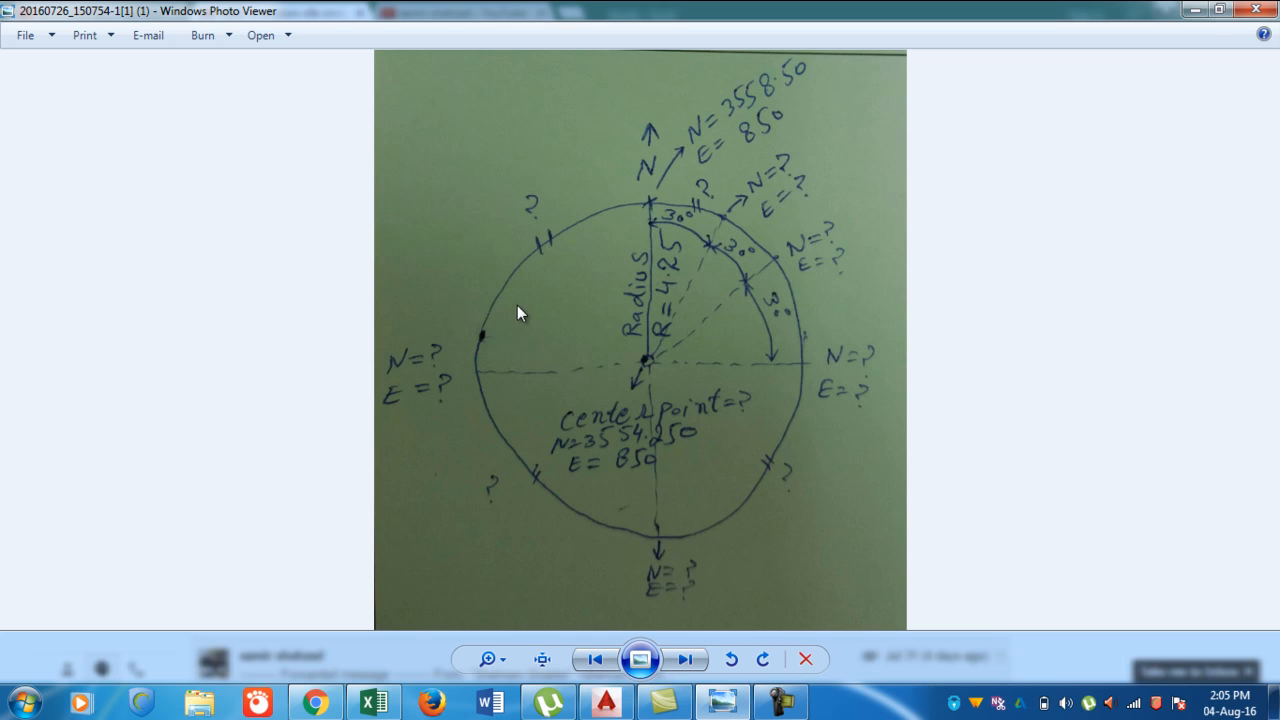
pyautogui.click(1194, 9)
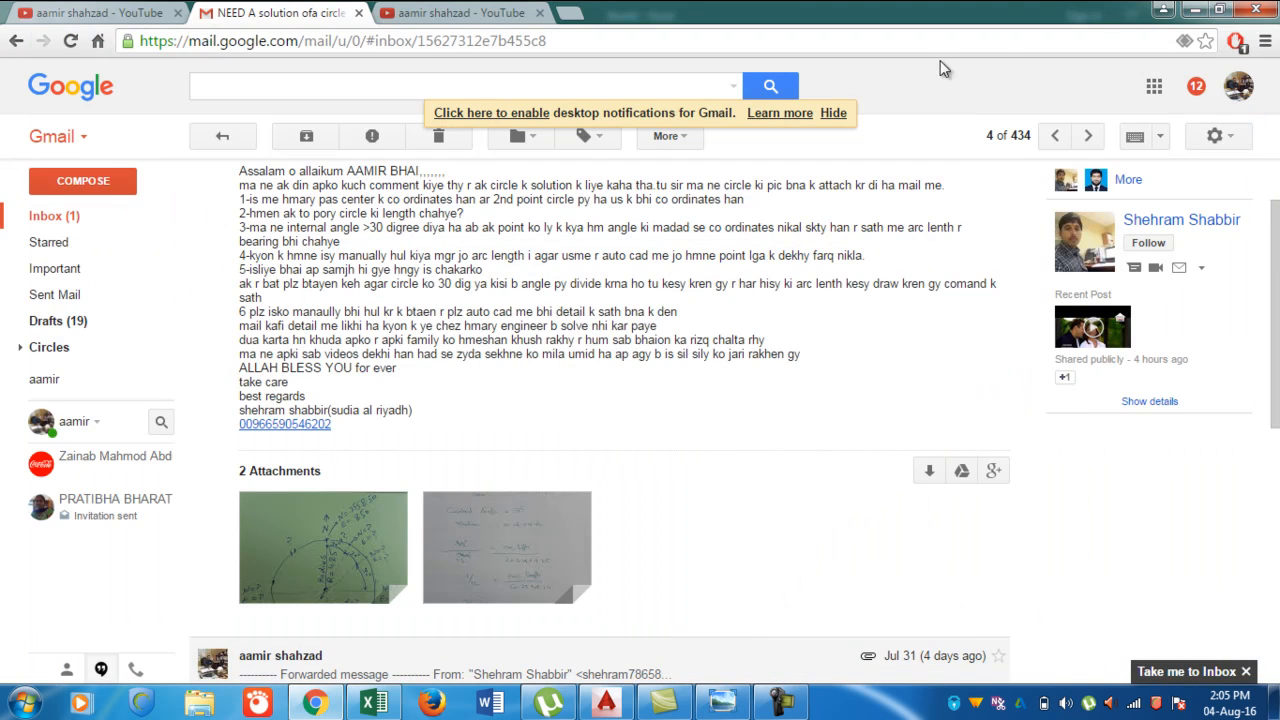
# Open the Total Station Leica TS 06Plus TLC playlist in a new tab and look through it for circle and arc stakeout videos.
pyautogui.click(468, 8)
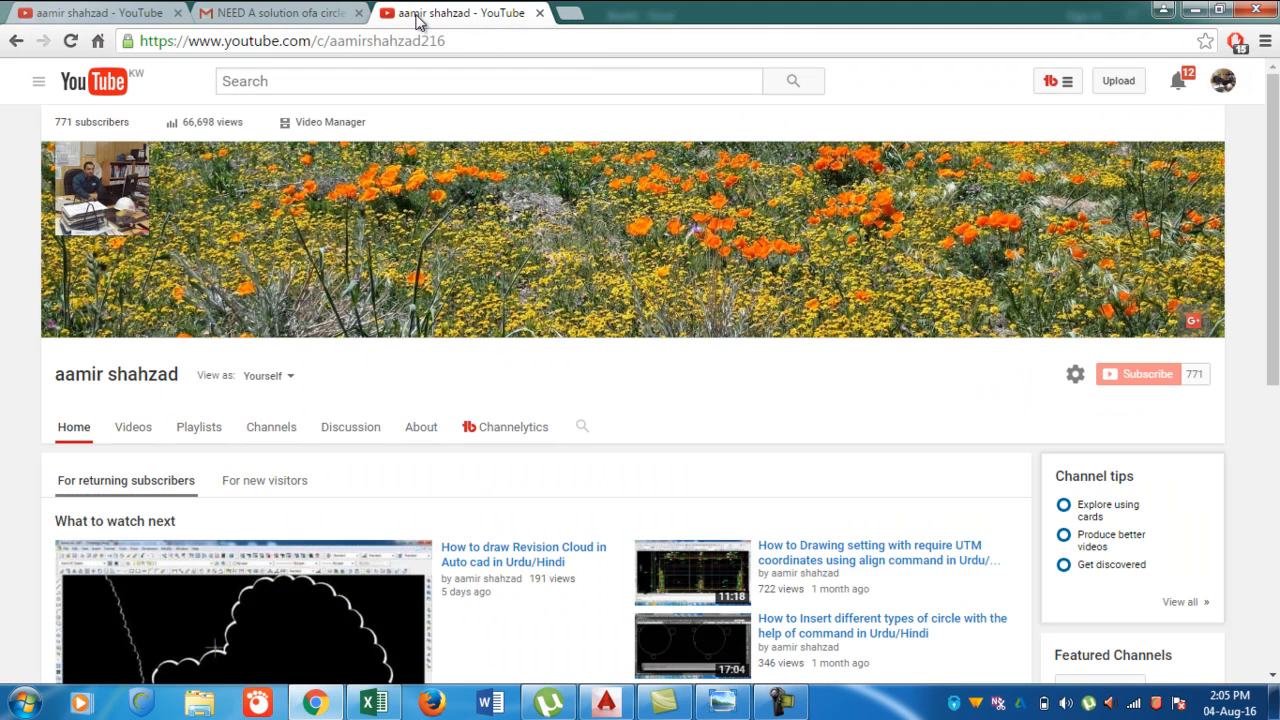
pyautogui.click(160, 12)
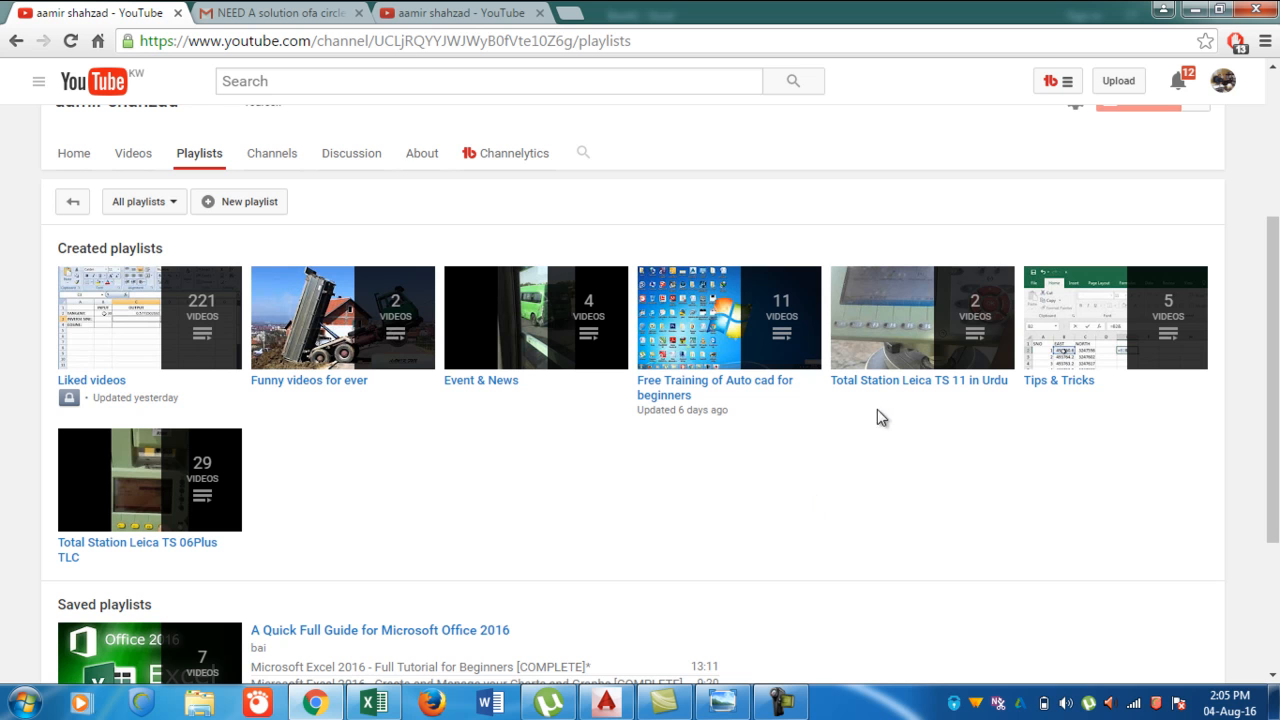
pyautogui.rightClick(136, 541)
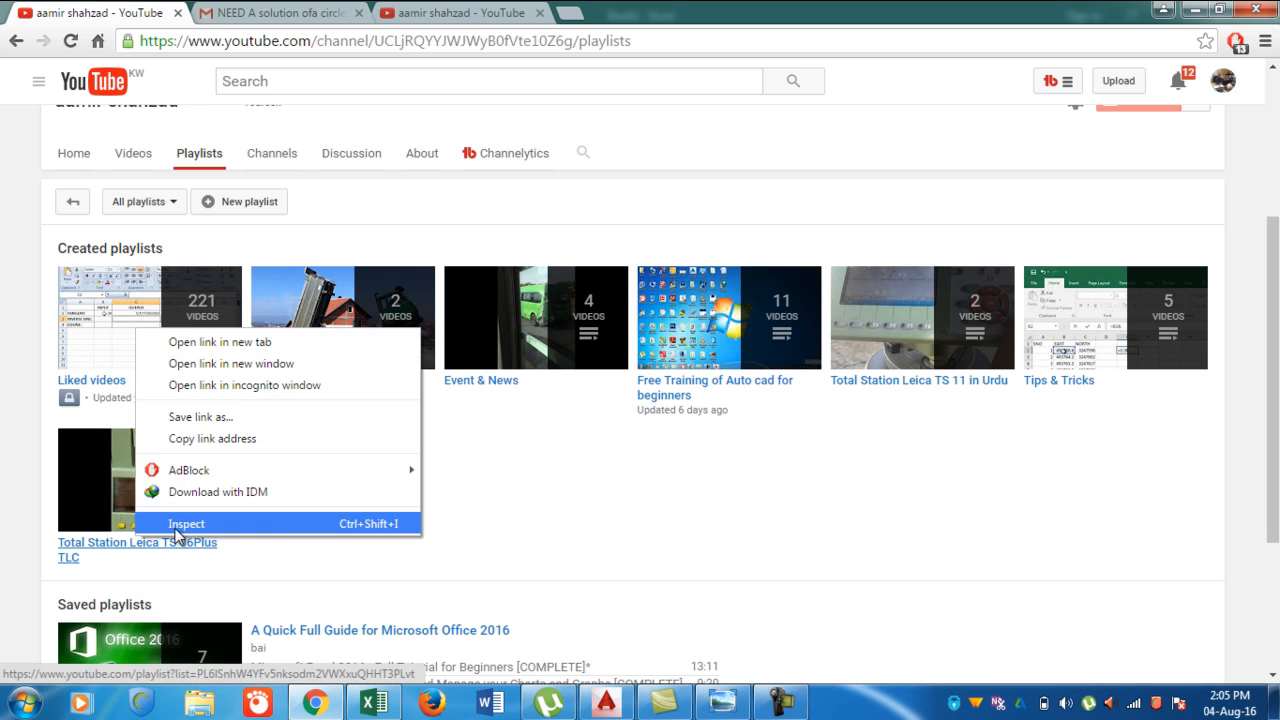
pyautogui.click(255, 342)
pyautogui.click(262, 10)
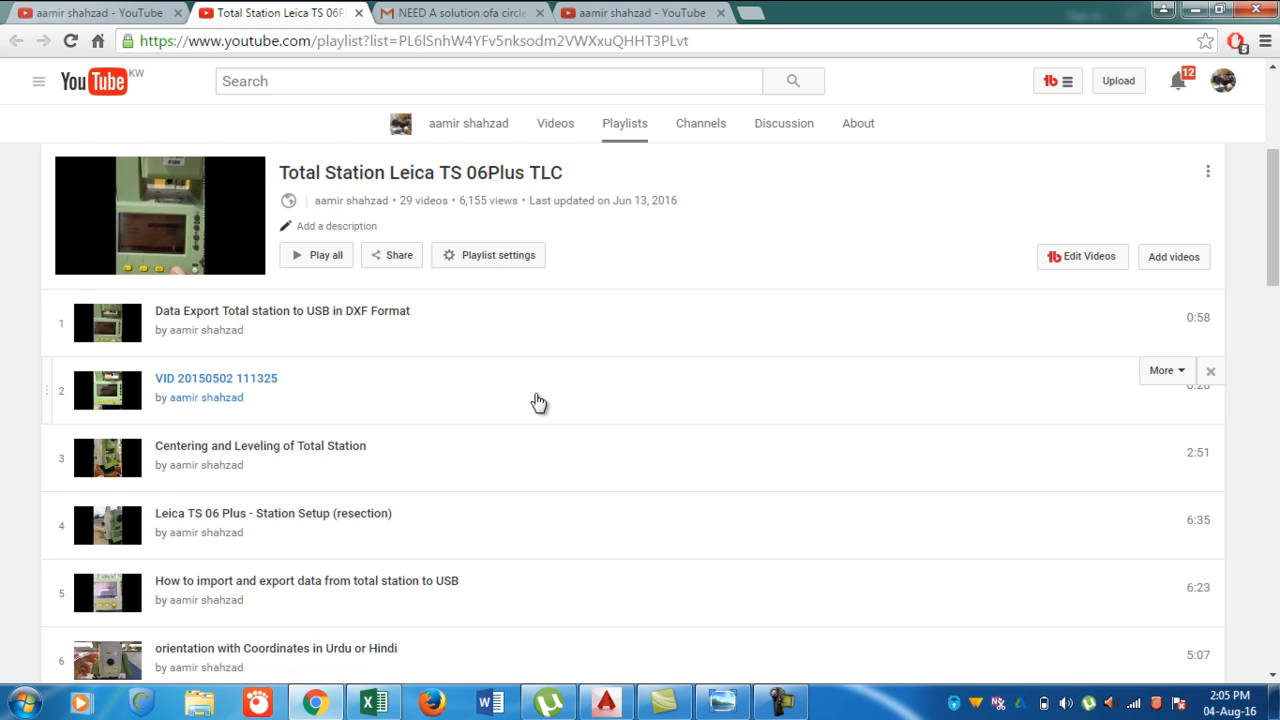
pyautogui.scroll(-3, 538, 402)
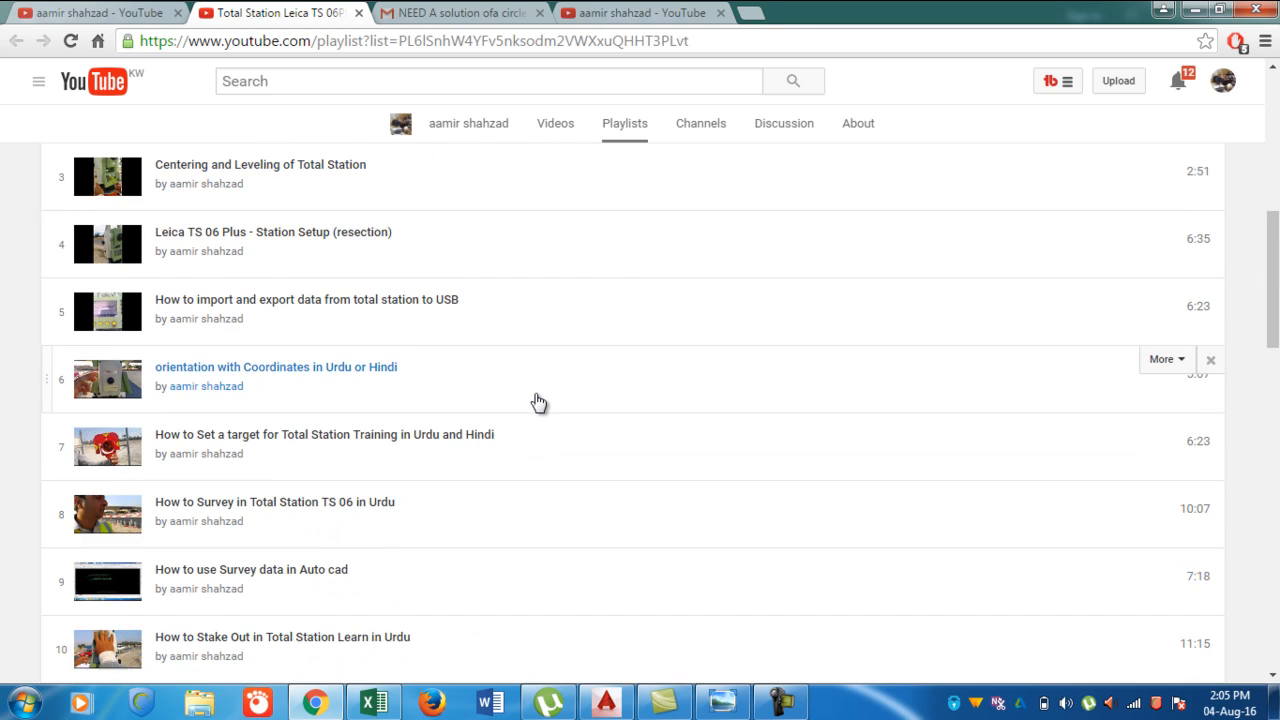
pyautogui.scroll(-4, 538, 402)
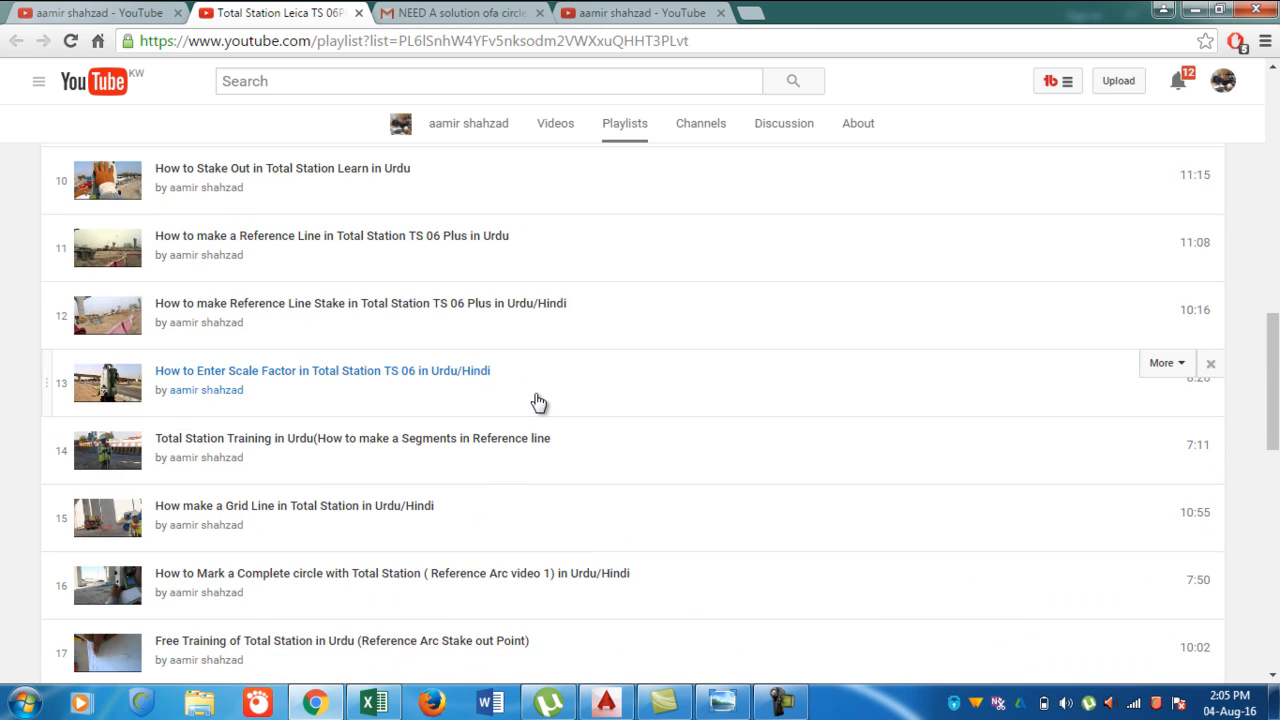
pyautogui.scroll(-2, 538, 402)
pyautogui.scroll(-1, 538, 402)
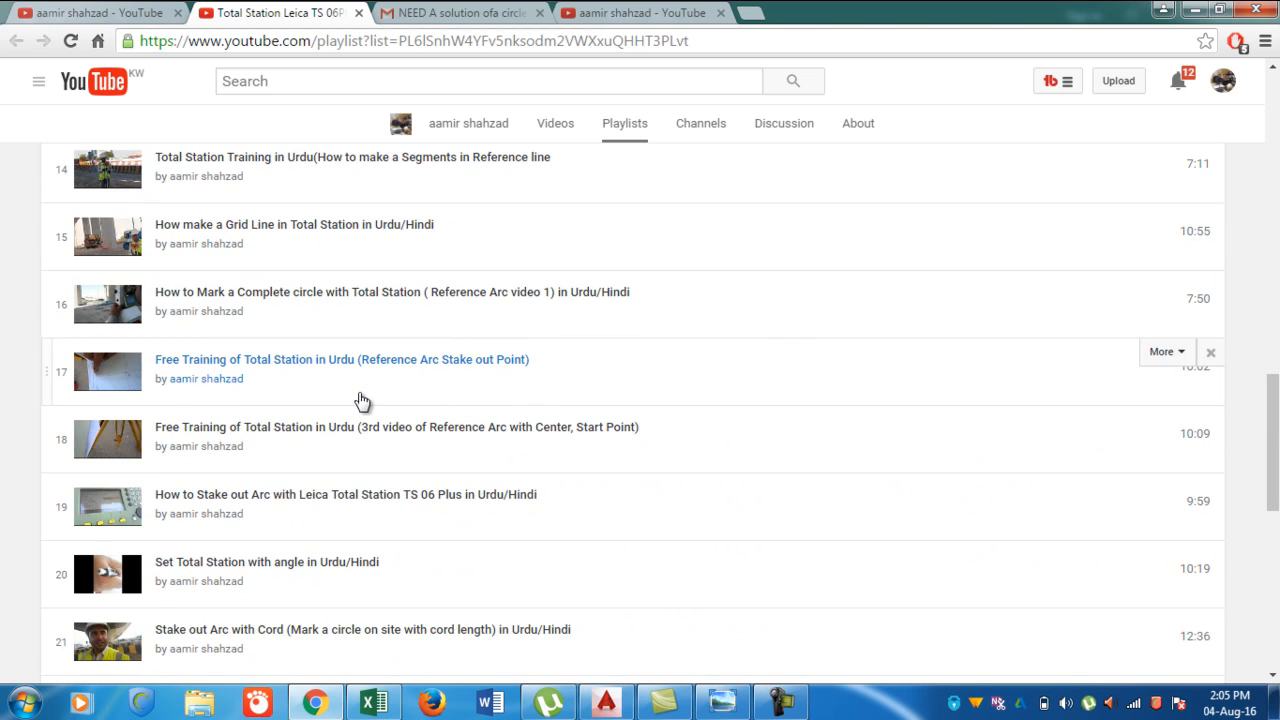
pyautogui.scroll(-2, 361, 401)
pyautogui.scroll(-2, 361, 401)
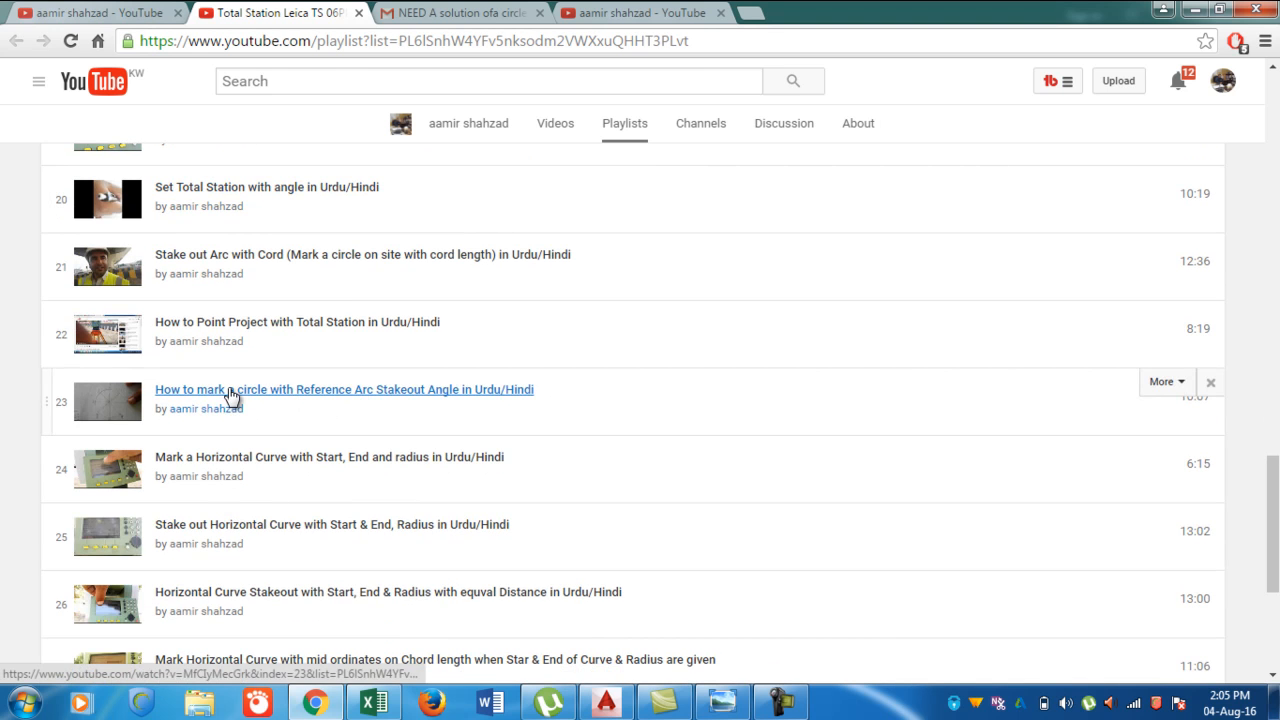
# Check the hand-drawn circle sketch again and return to the email about the circle problem.
pyautogui.click(726, 704)
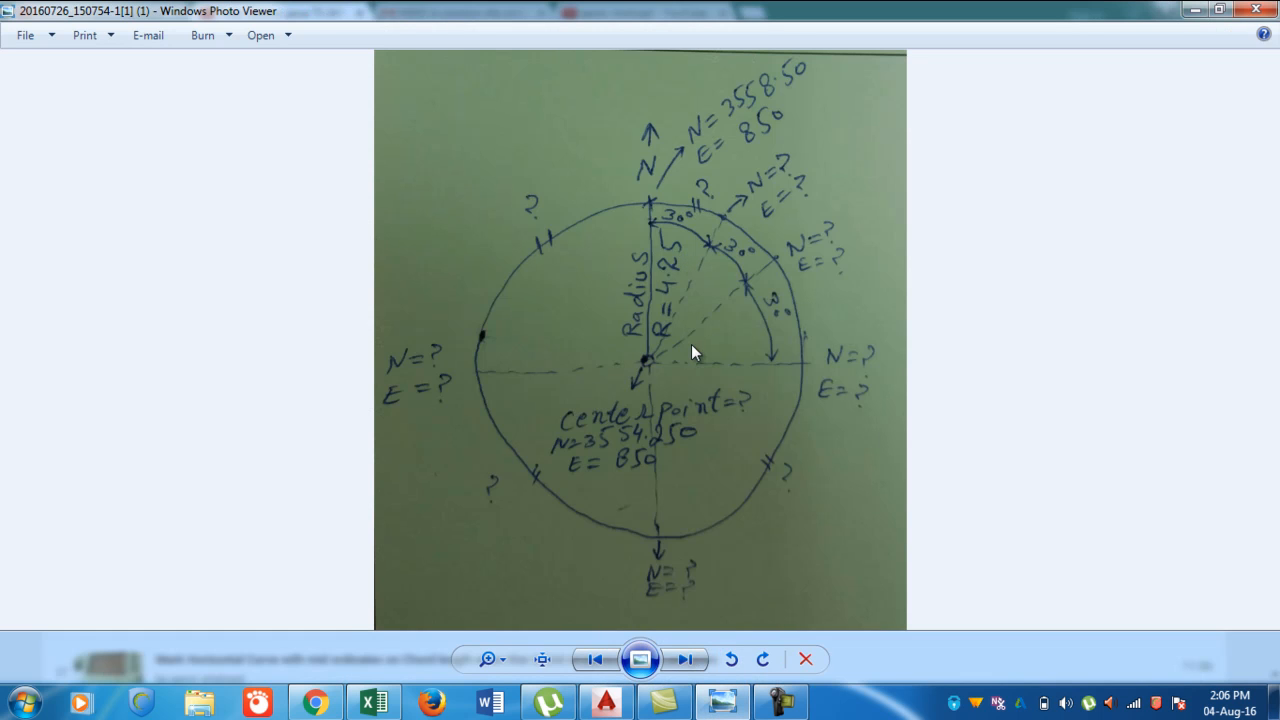
pyautogui.click(724, 704)
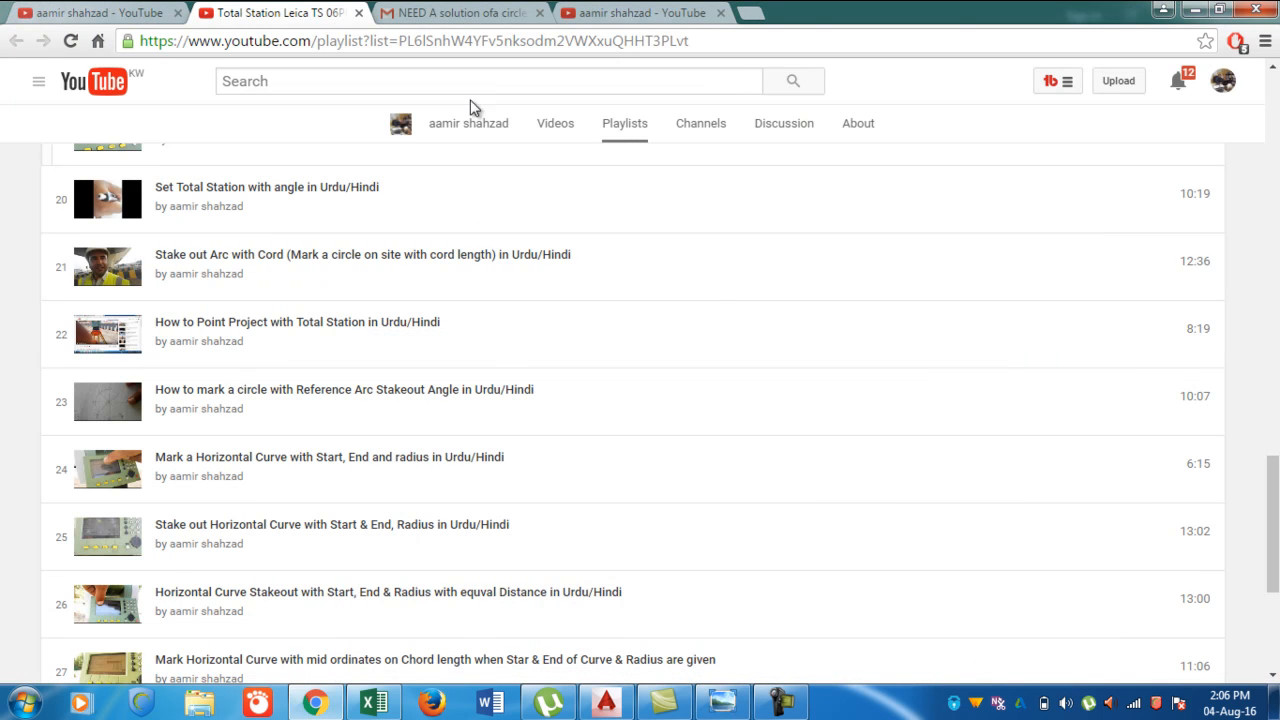
pyautogui.click(468, 13)
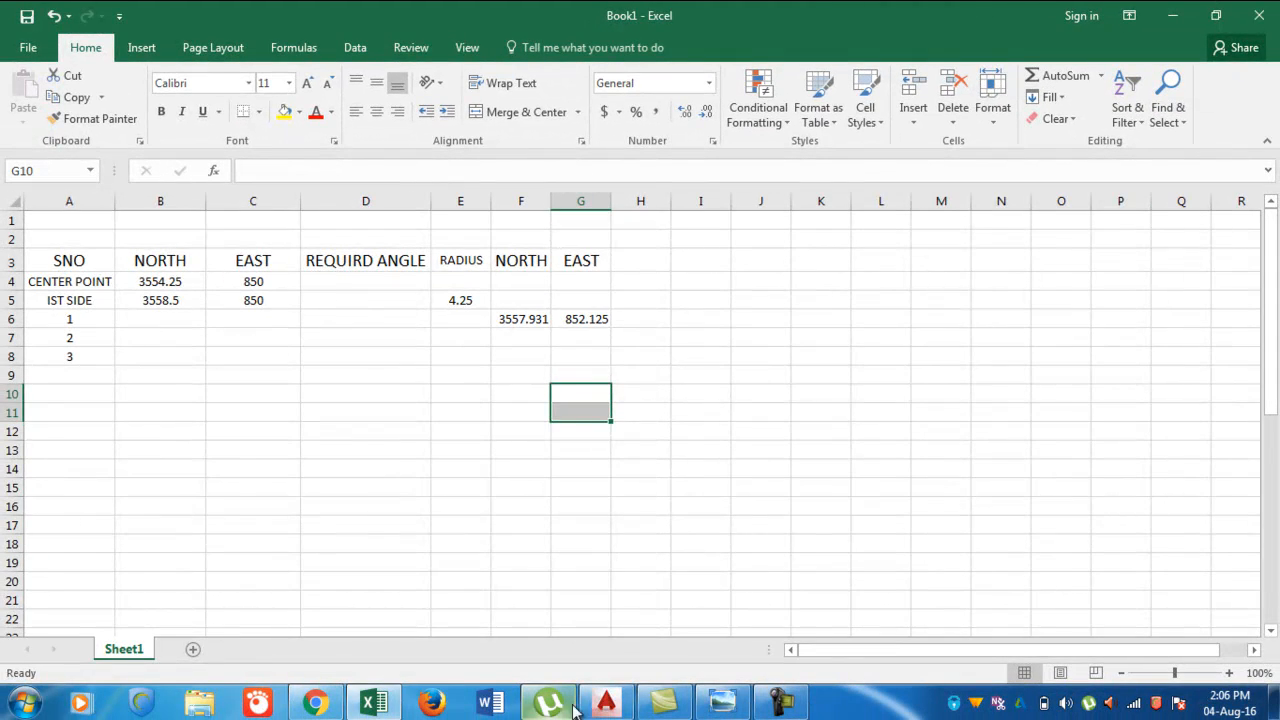
# Switch to the AutoCAD drawing and compare its circle and coordinate labels with the hand-drawn sketch.
pyautogui.click(606, 703)
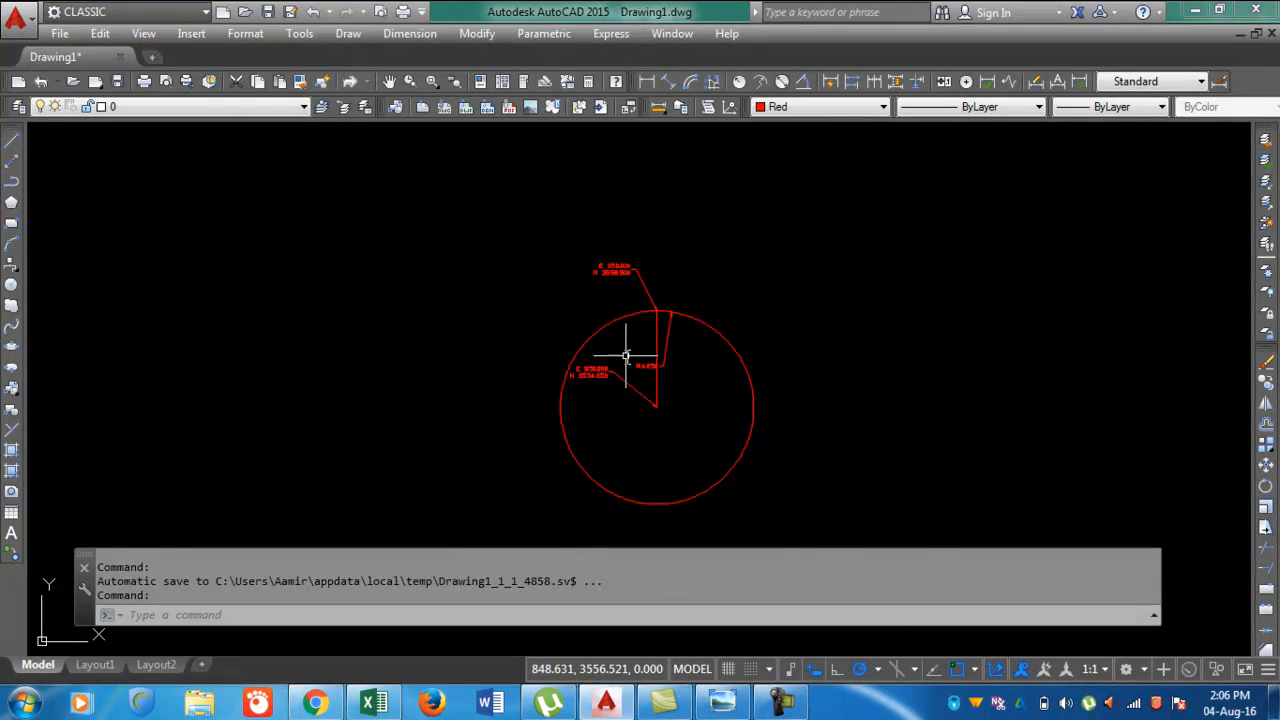
pyautogui.scroll(4, 623, 357)
pyautogui.scroll(-2, 623, 357)
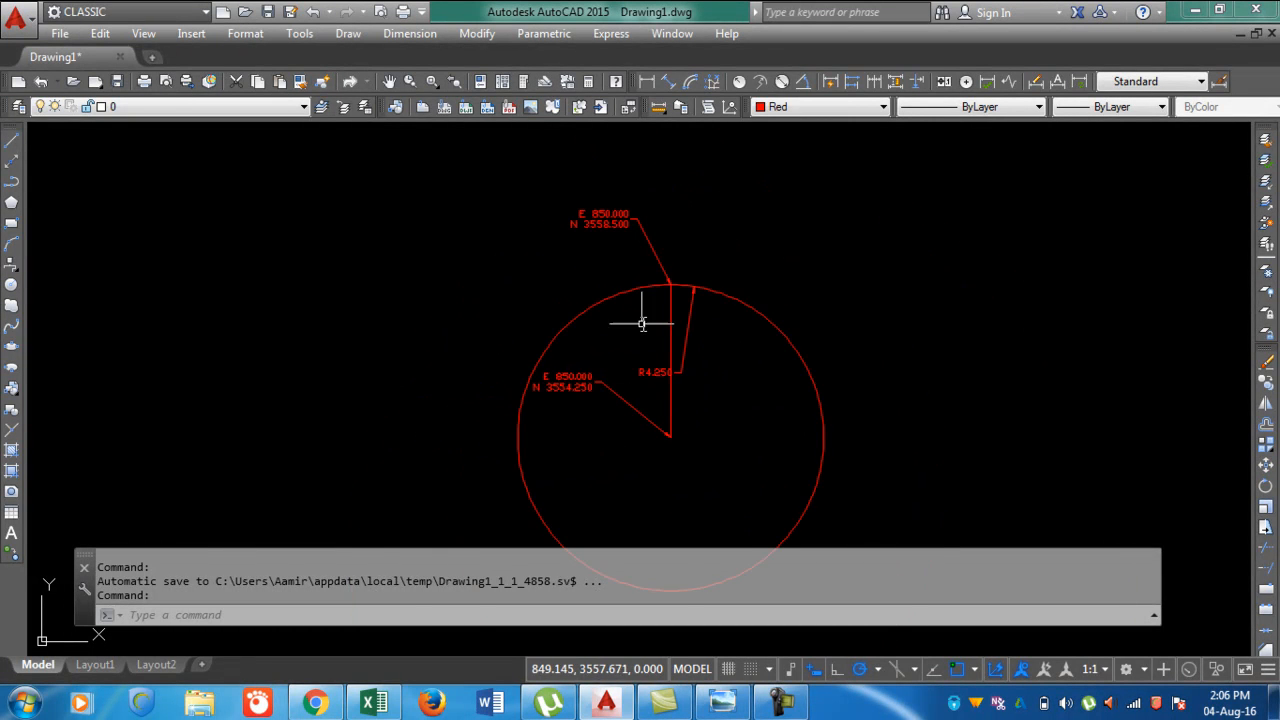
pyautogui.click(719, 700)
pyautogui.click(720, 700)
pyautogui.click(720, 700)
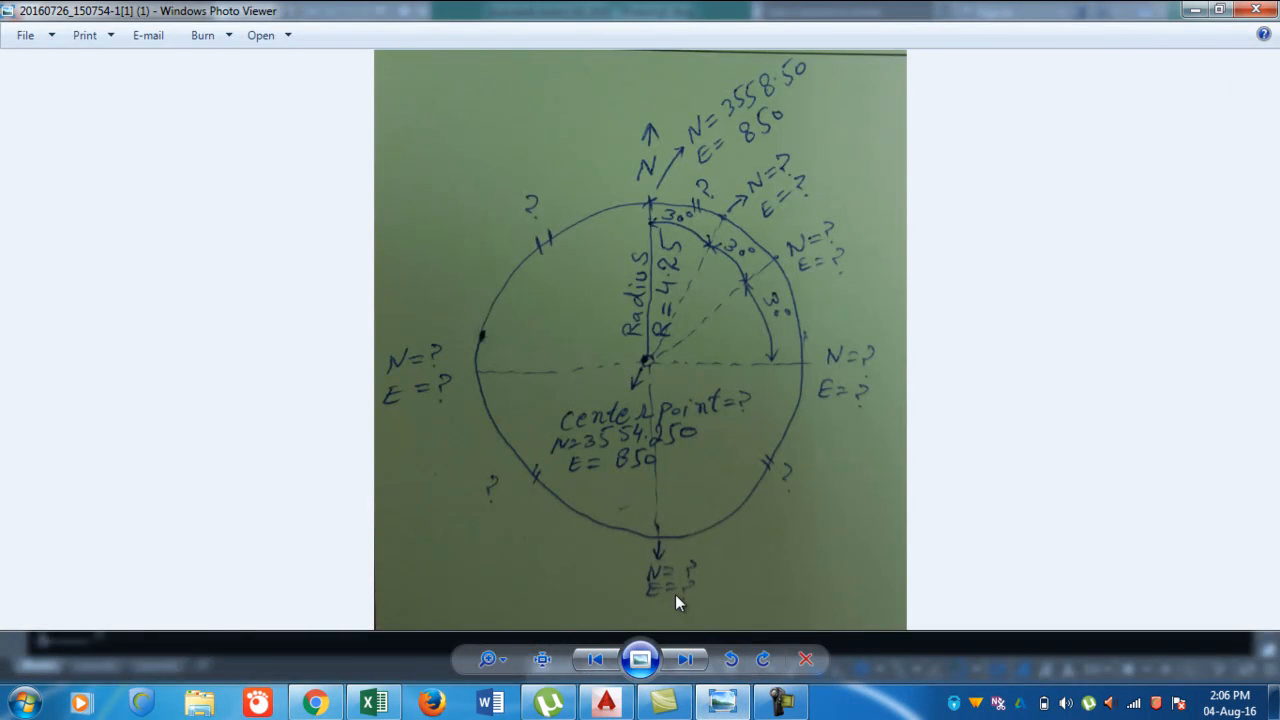
pyautogui.click(717, 703)
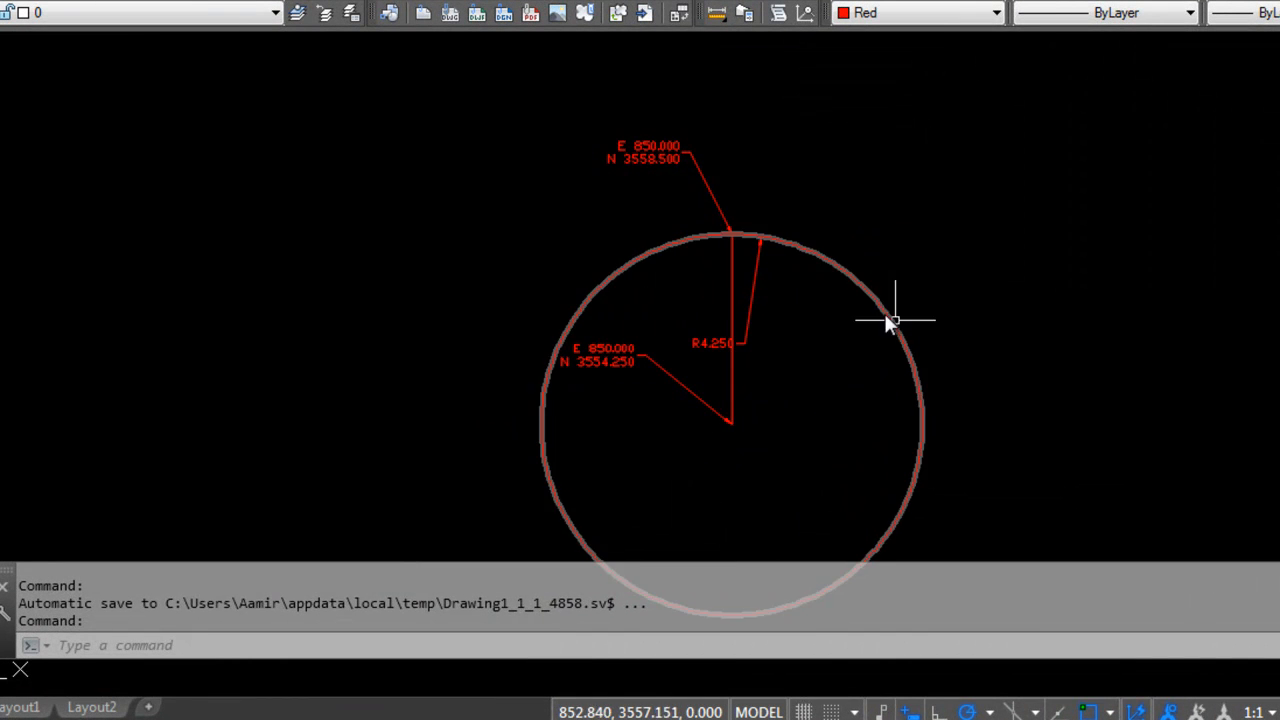
# Draw a 4.25 line from the circle's center along the 60° polar direction.
pyautogui.write('L')
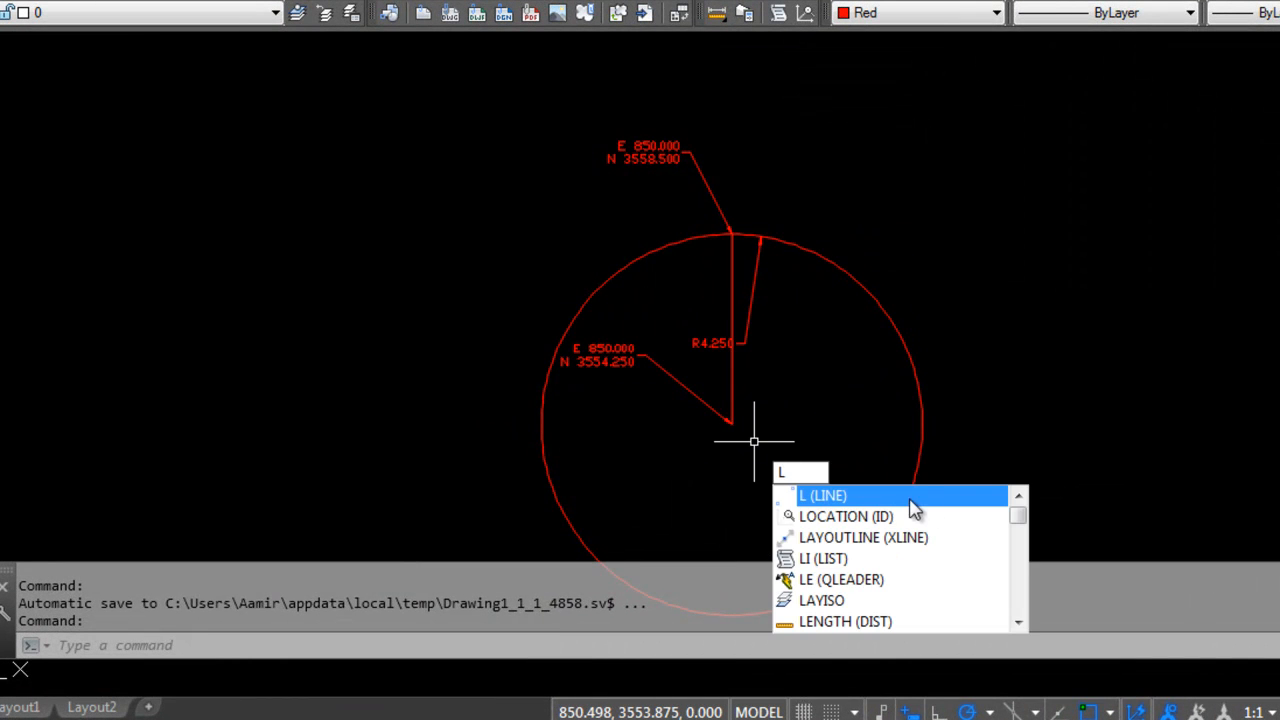
pyautogui.press('Return')
pyautogui.click(733, 422)
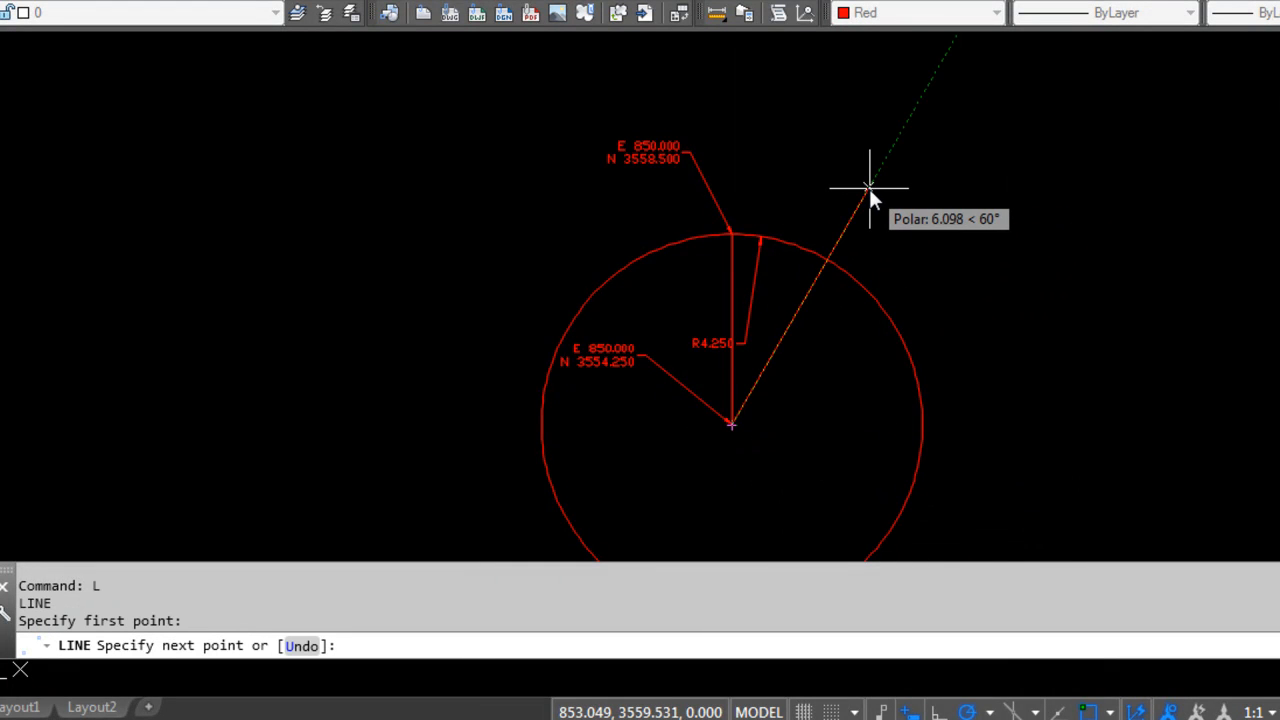
pyautogui.write('4.25')
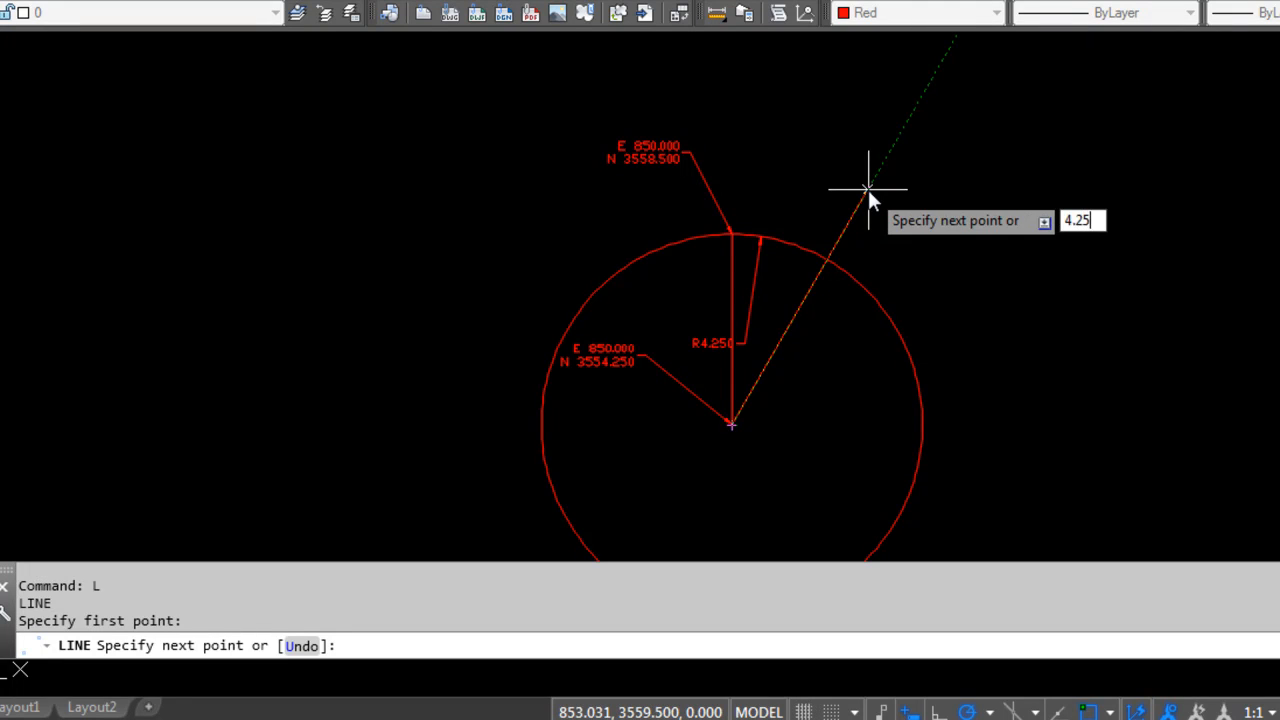
pyautogui.press('Return')
pyautogui.press('Return')
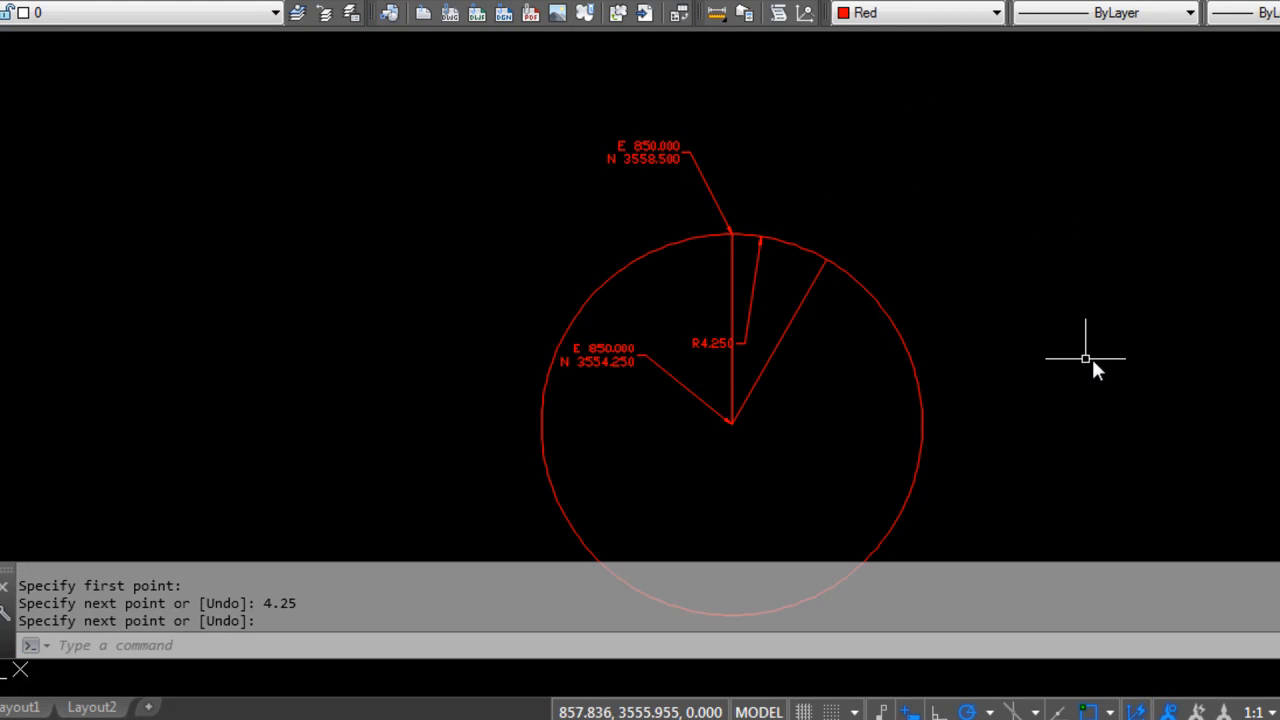
# Draw a second 4.25 line from the circle's center along the 30° polar direction.
pyautogui.press('Return')
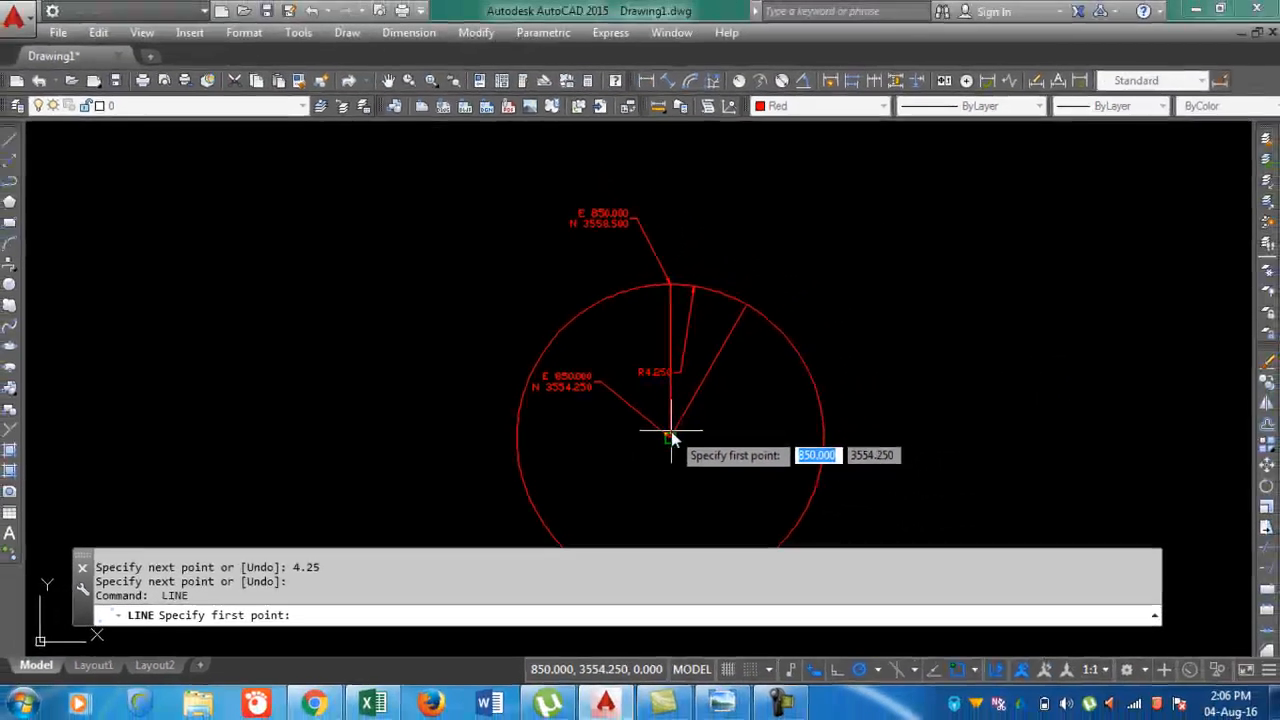
pyautogui.click(707, 420)
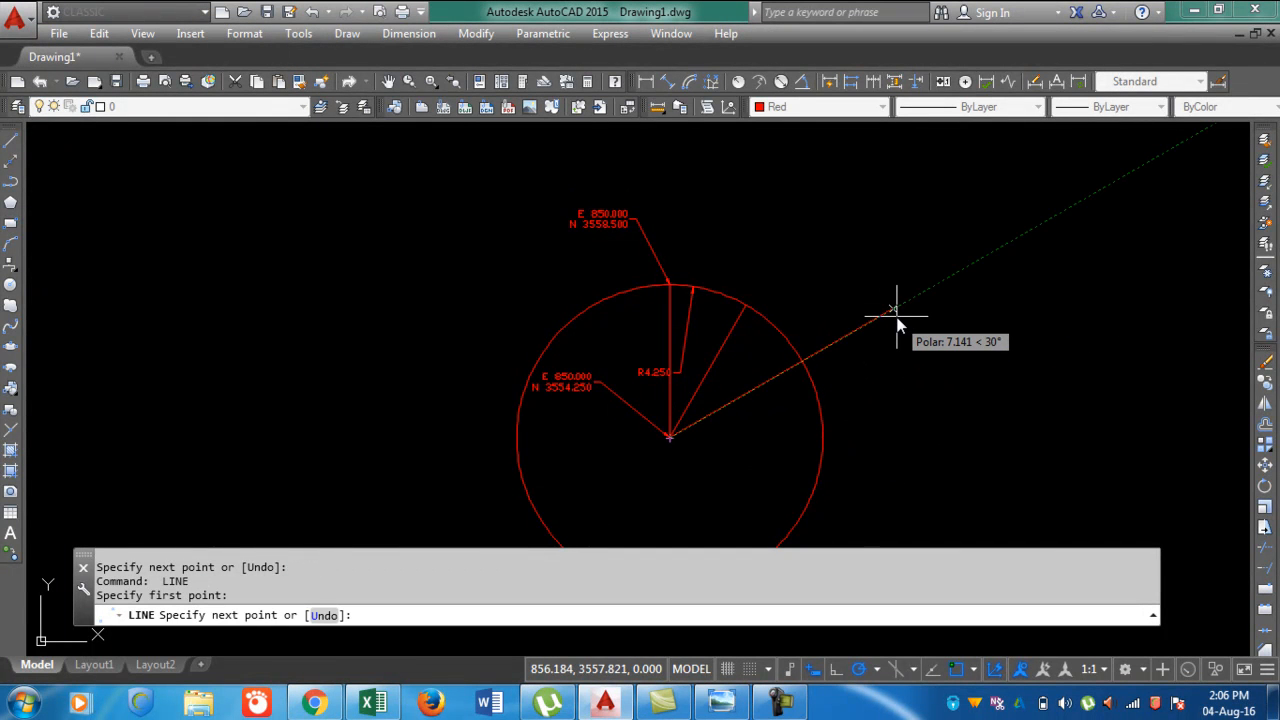
pyautogui.write('4.25')
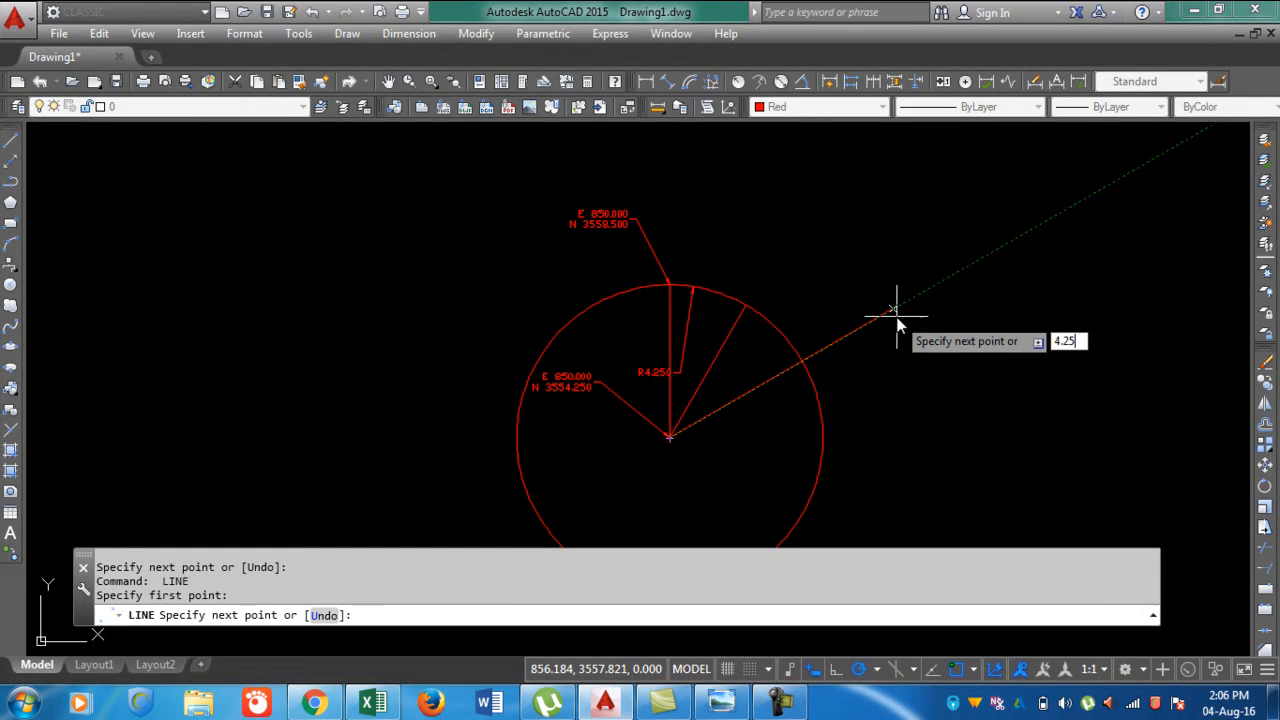
pyautogui.press('Return')
pyautogui.press('Return')
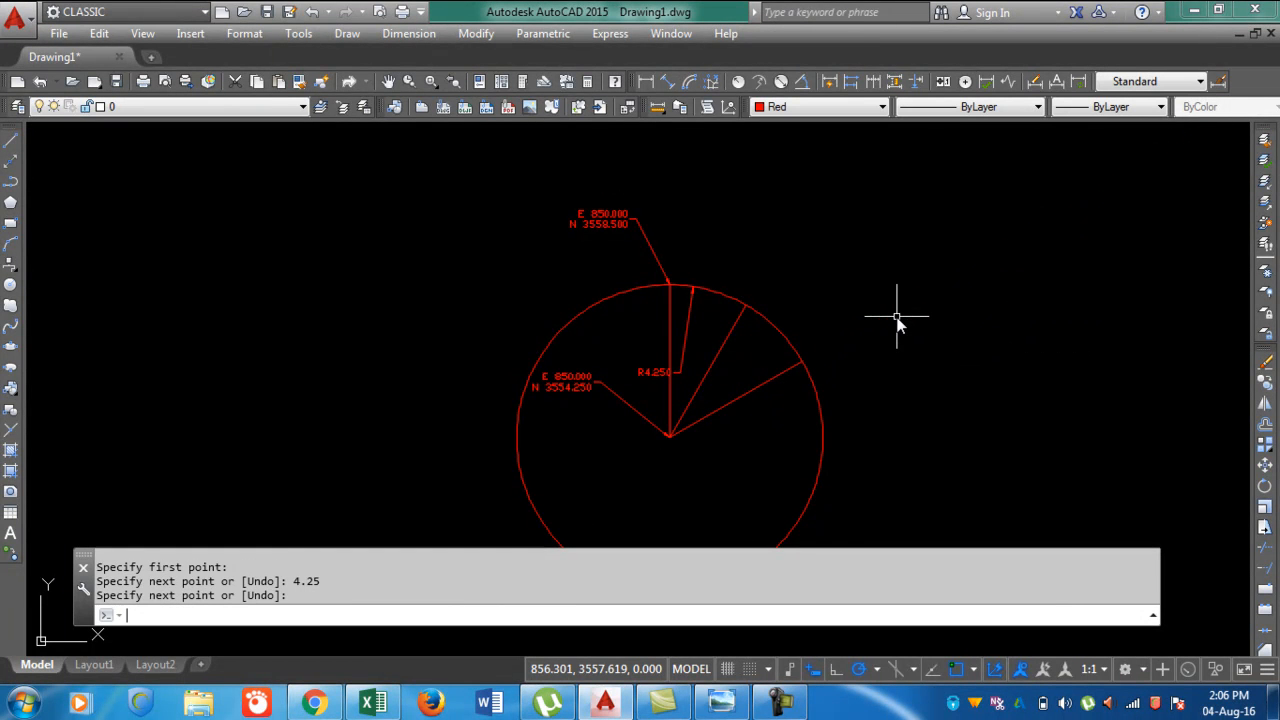
# Label the east and north coordinates of the 60° line's end on the circle with the IDD command, placing the text outside the circle.
pyautogui.write('I')
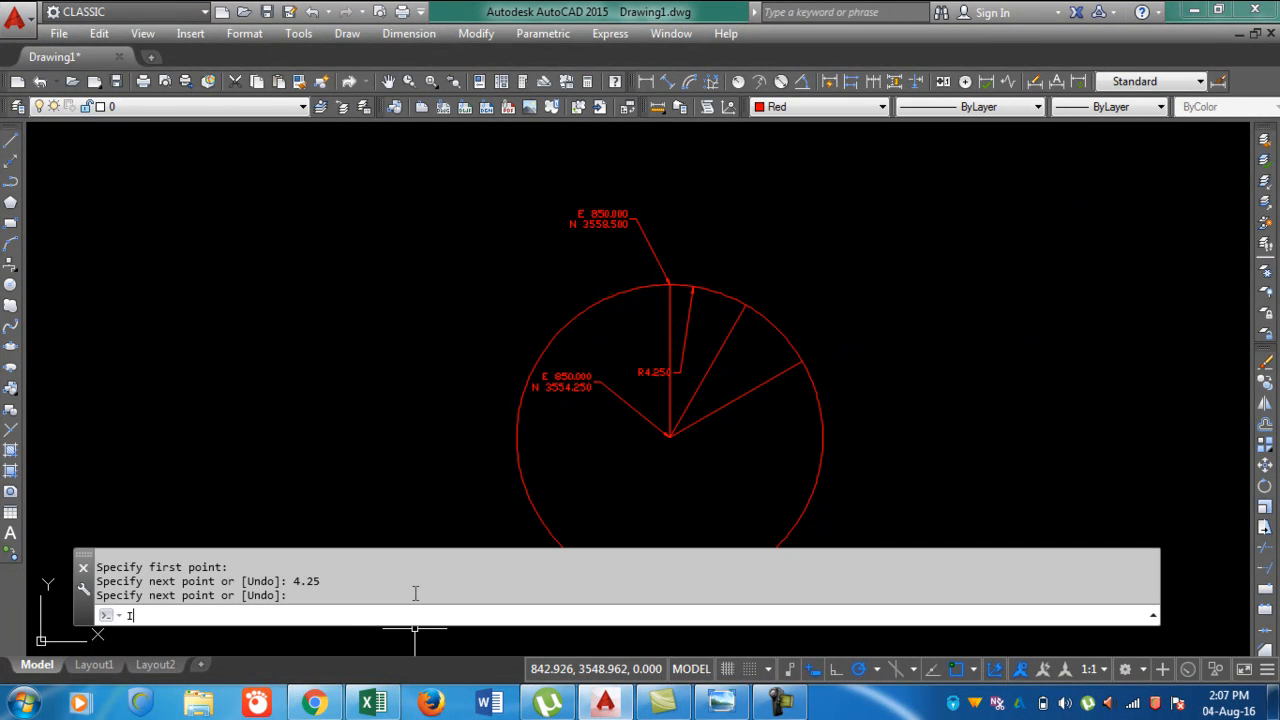
pyautogui.write('DD')
pyautogui.press('Return')
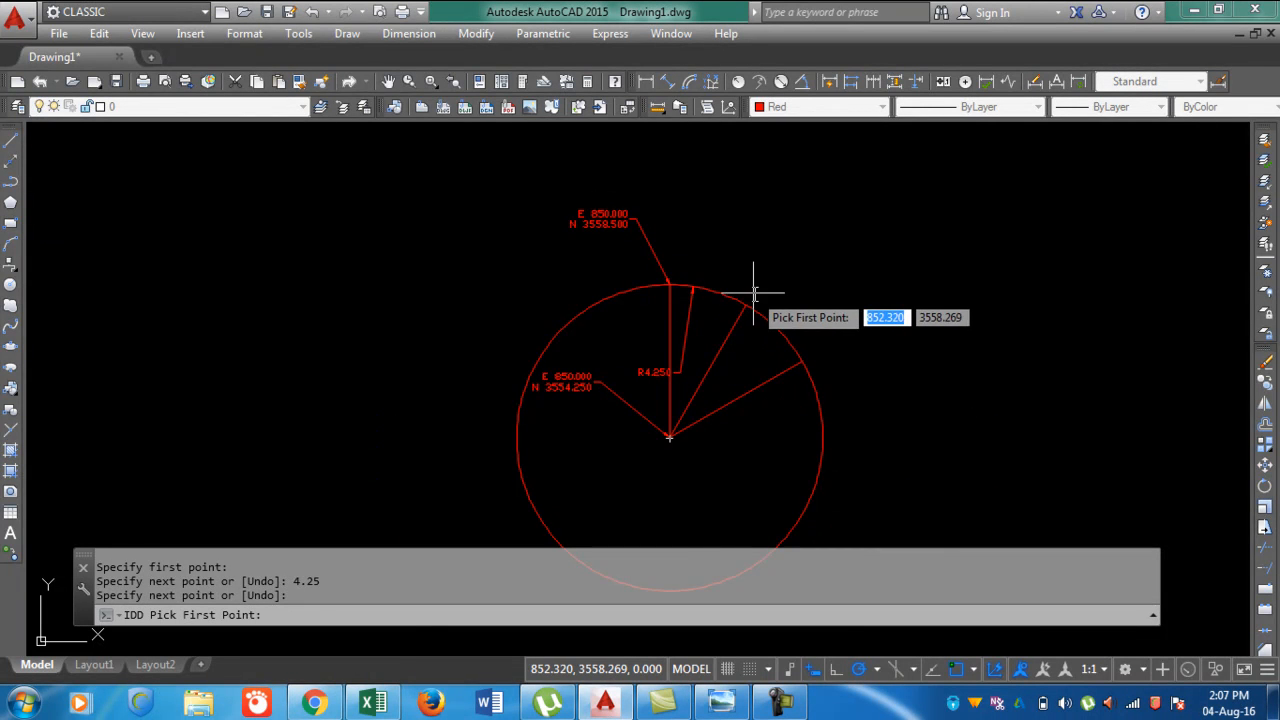
pyautogui.click(745, 302)
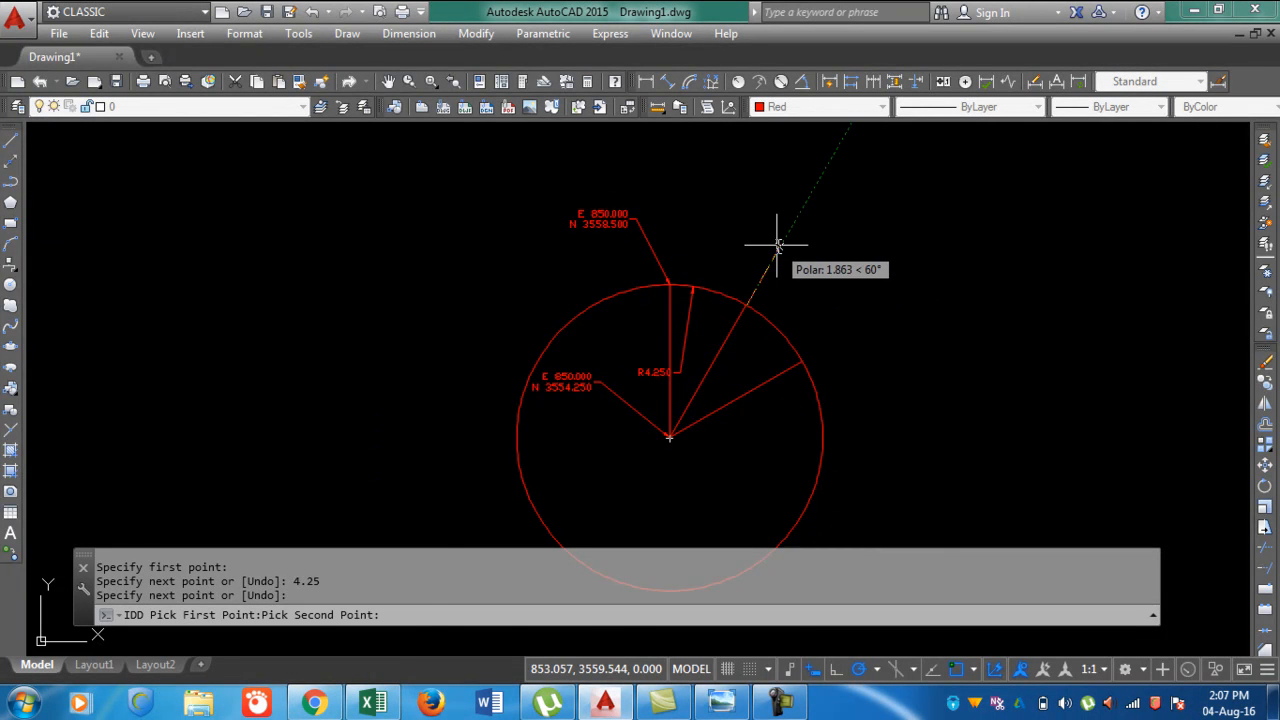
pyautogui.click(772, 247)
pyautogui.scroll(5, 801, 246)
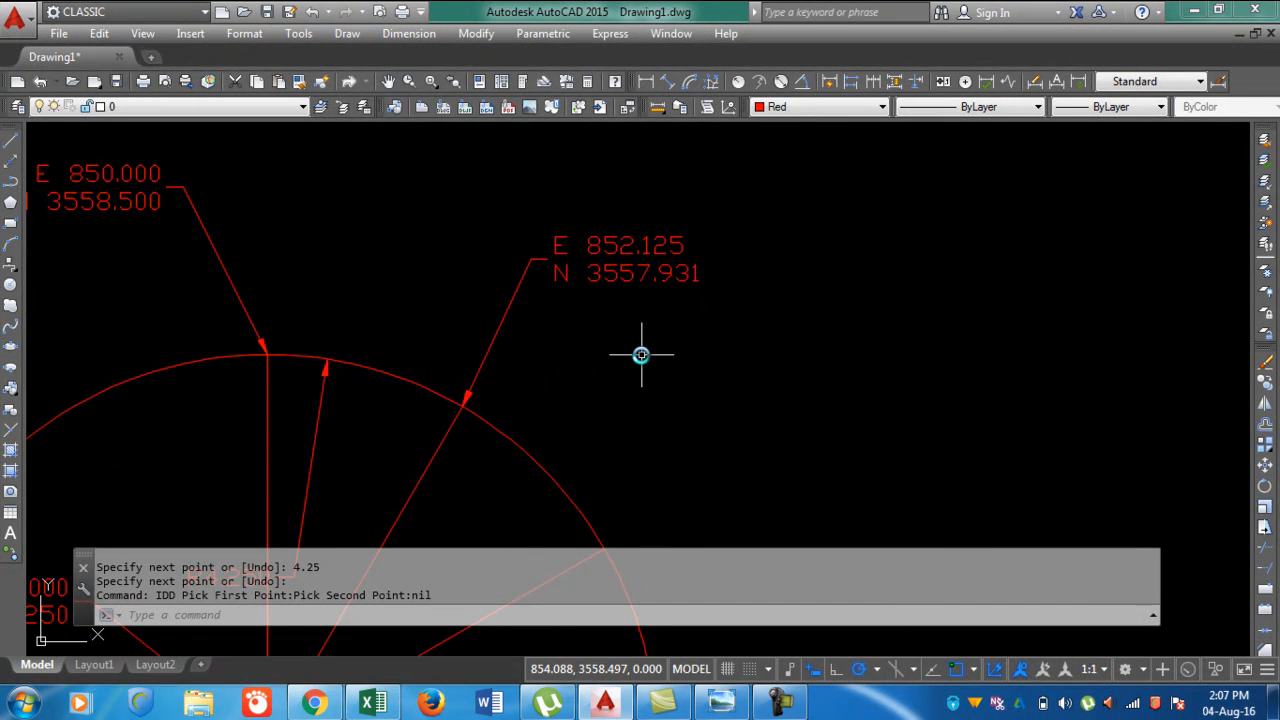
pyautogui.scroll(-4, 614, 347)
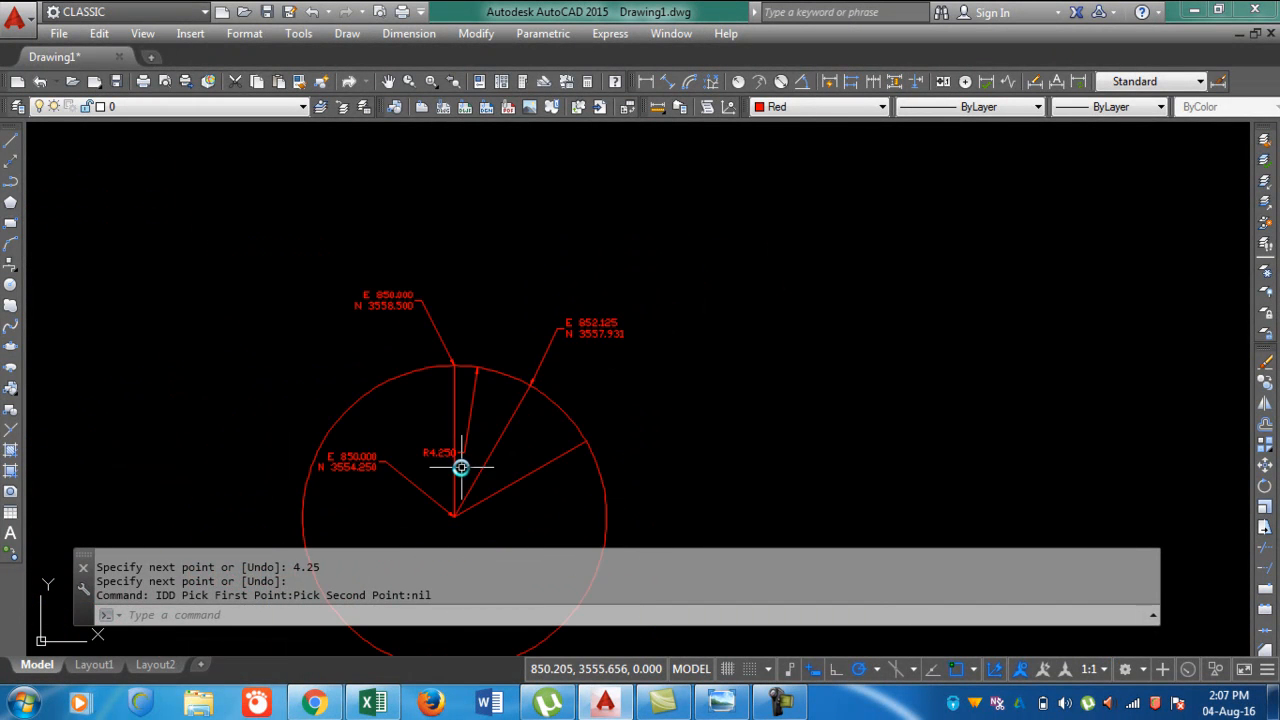
pyautogui.moveTo(461, 485); pyautogui.dragTo(453, 386)
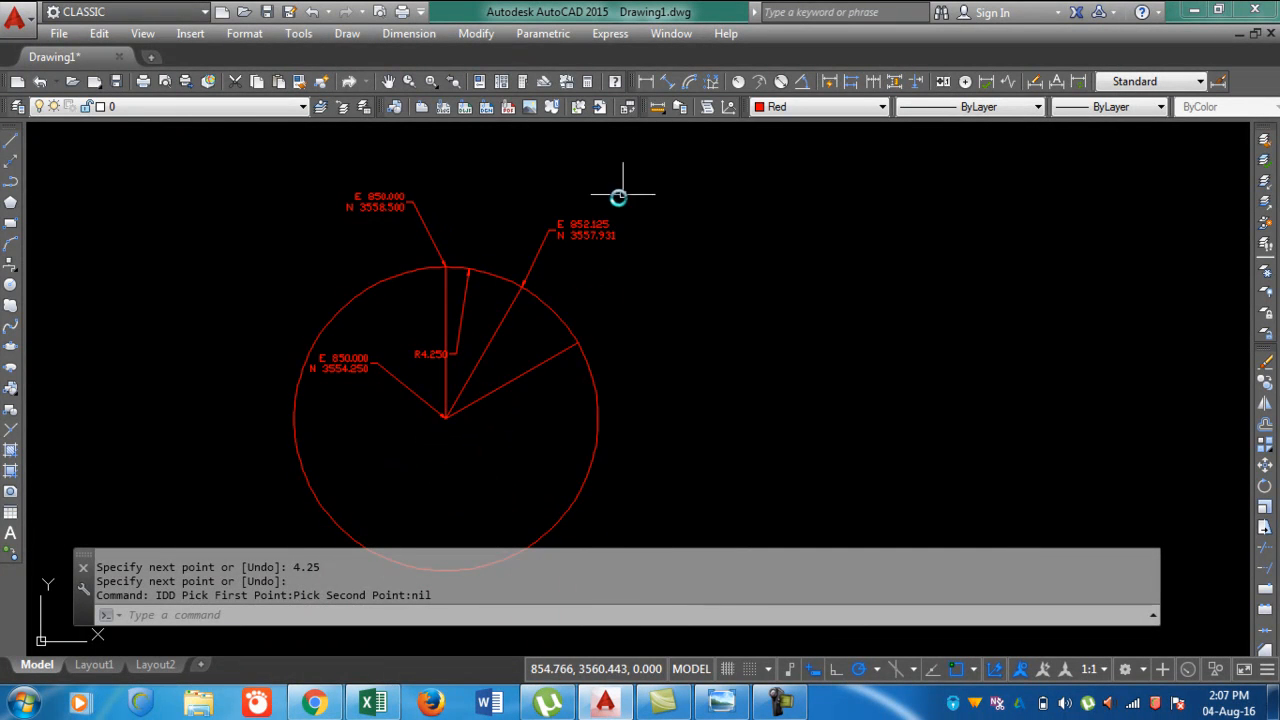
pyautogui.click(689, 82)
pyautogui.click(445, 379)
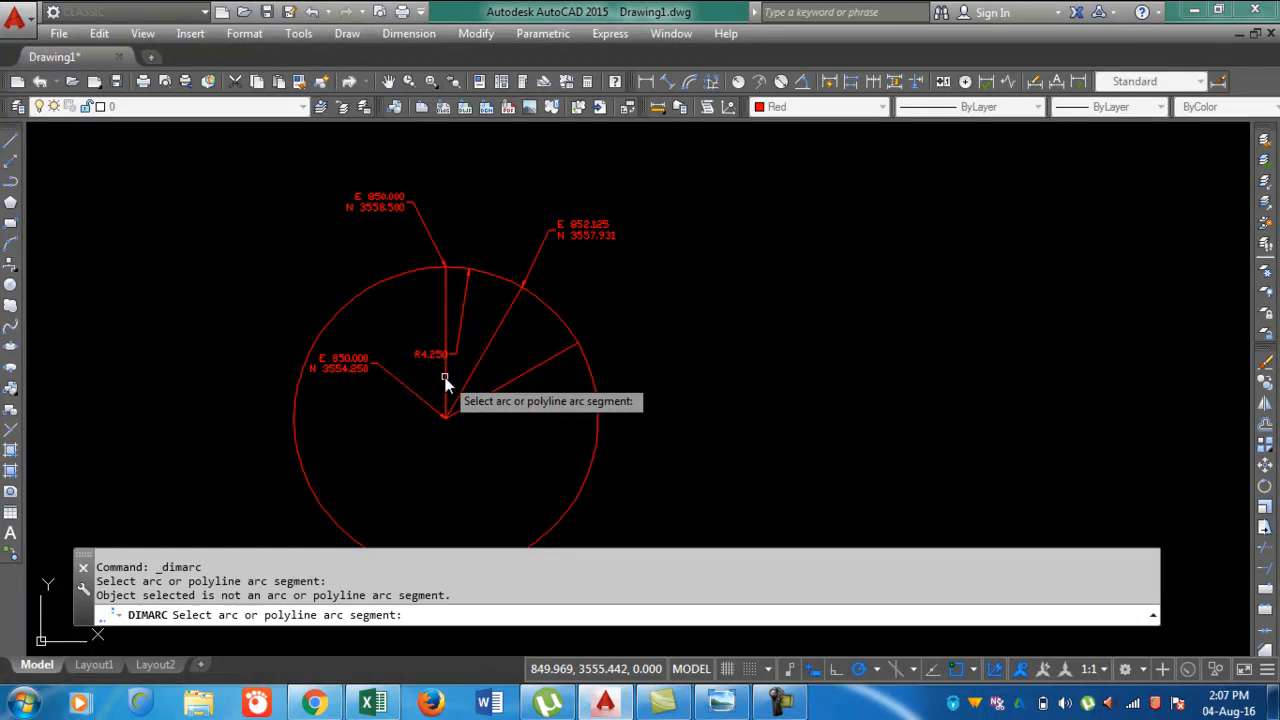
pyautogui.press('Escape')
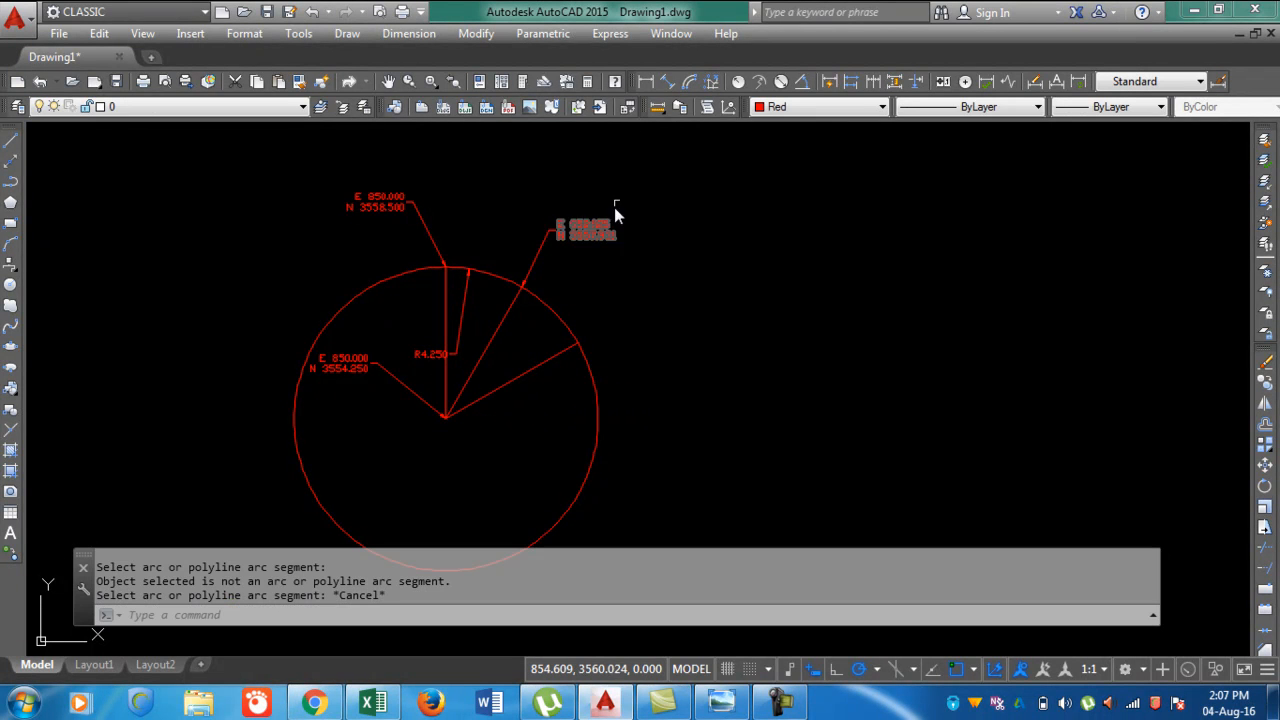
# Add an angular dimension between the vertical radius line and the 60° line, placing it inside the circle.
pyautogui.click(803, 83)
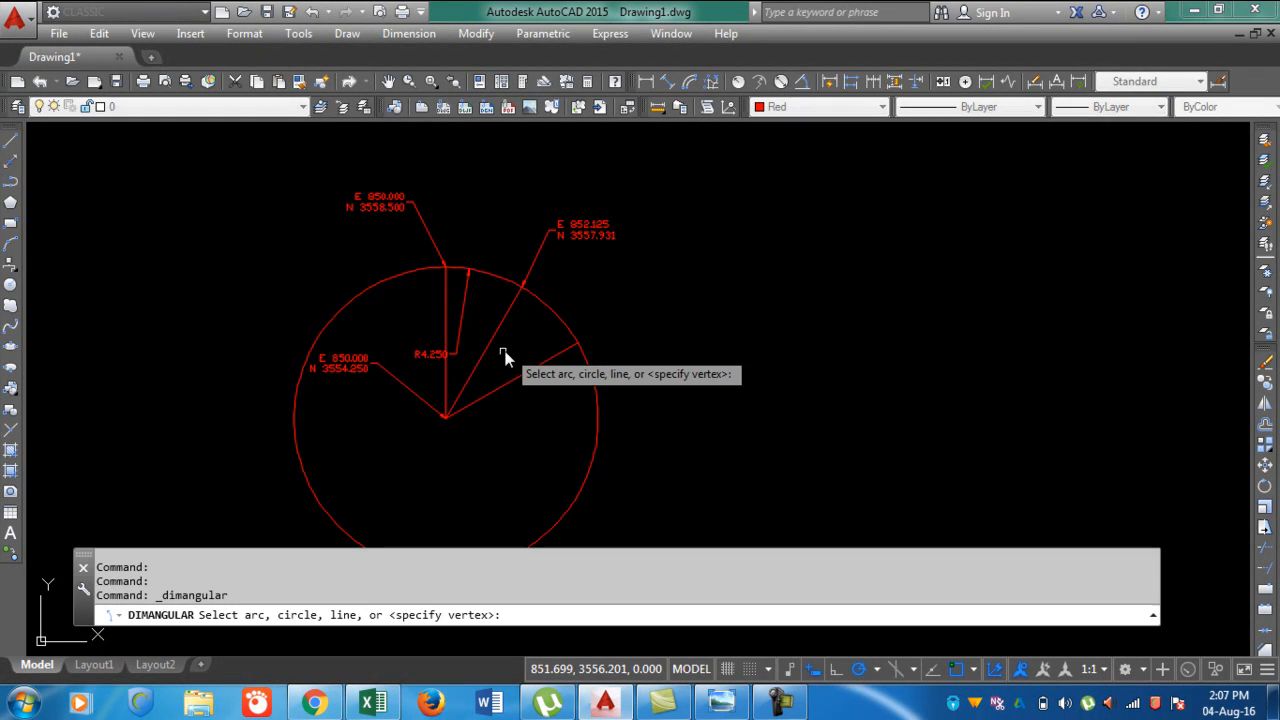
pyautogui.click(447, 372)
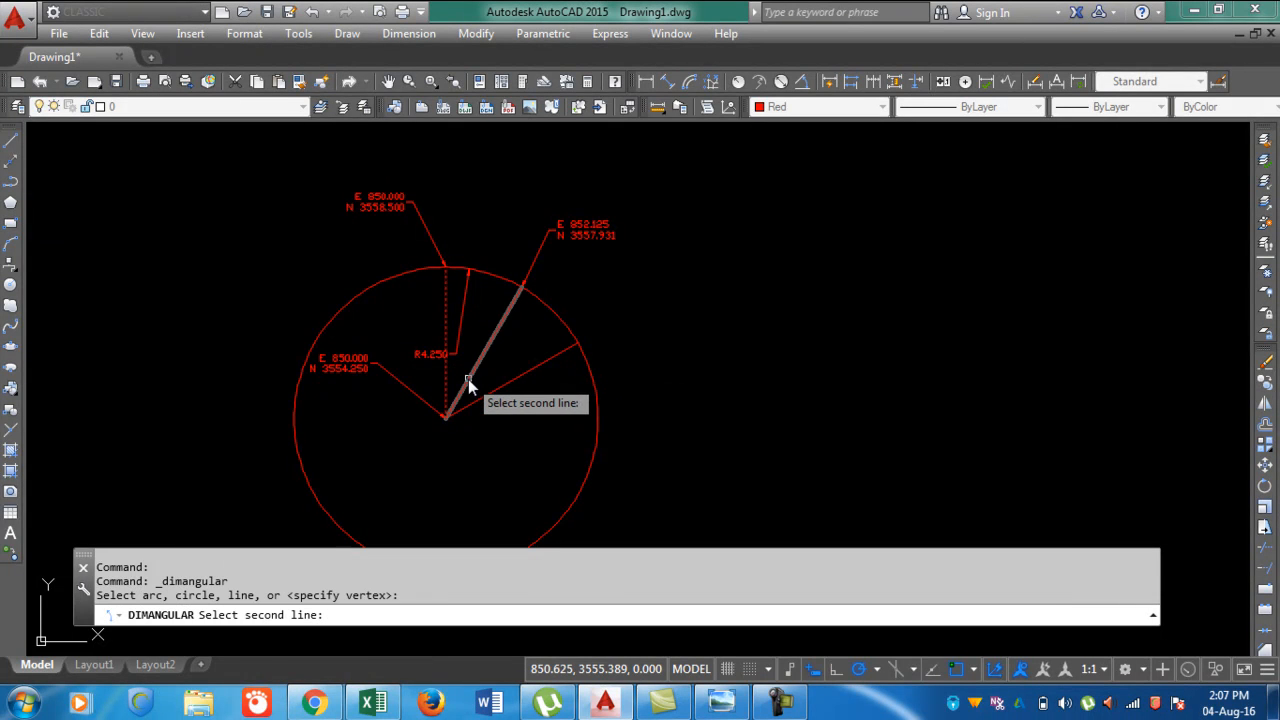
pyautogui.click(472, 378)
pyautogui.scroll(6, 472, 378)
pyautogui.click(487, 296)
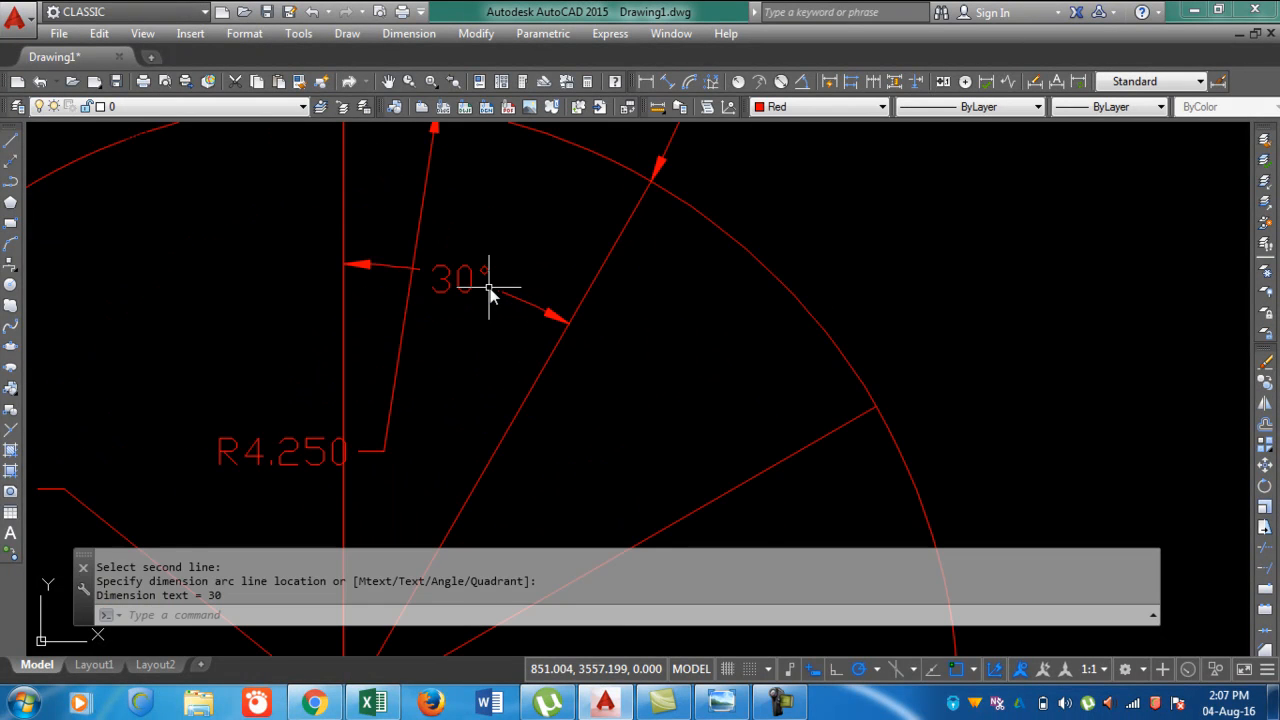
pyautogui.scroll(-3, 515, 348)
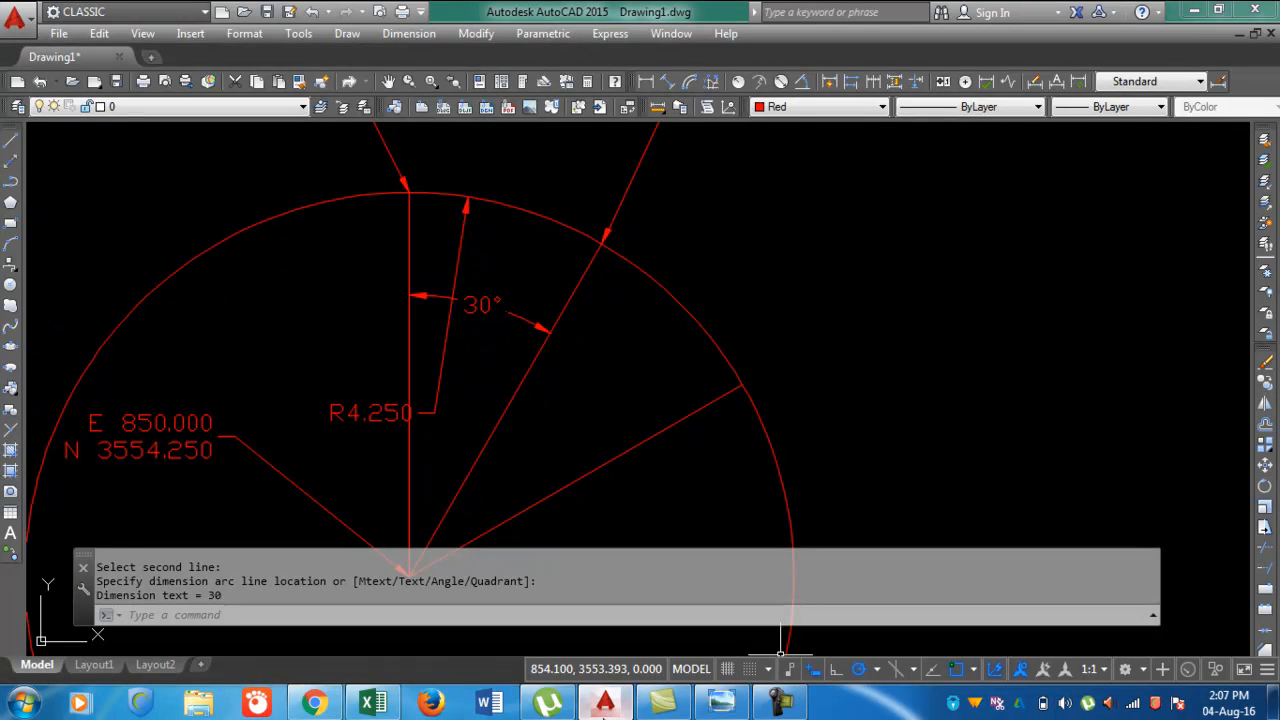
# Switch to the Excel workbook and enter 30 as the required angle in D5, on the 1st side row.
pyautogui.click(372, 703)
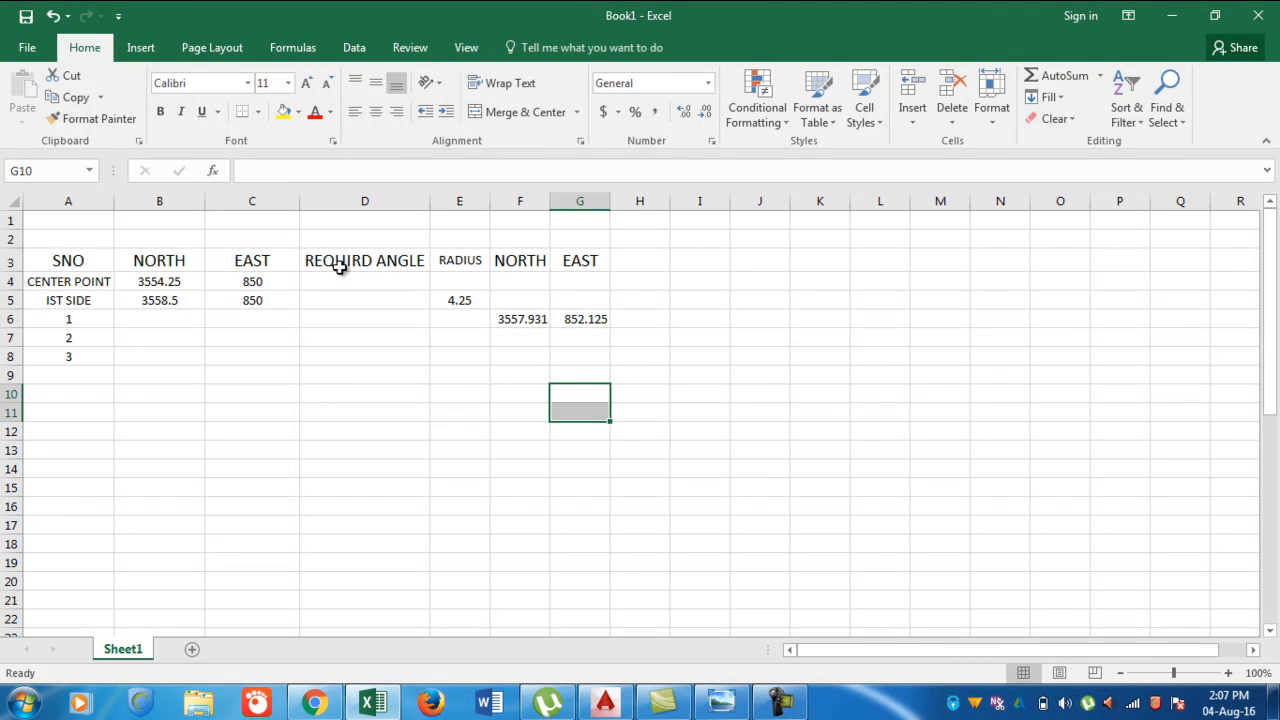
pyautogui.click(380, 302)
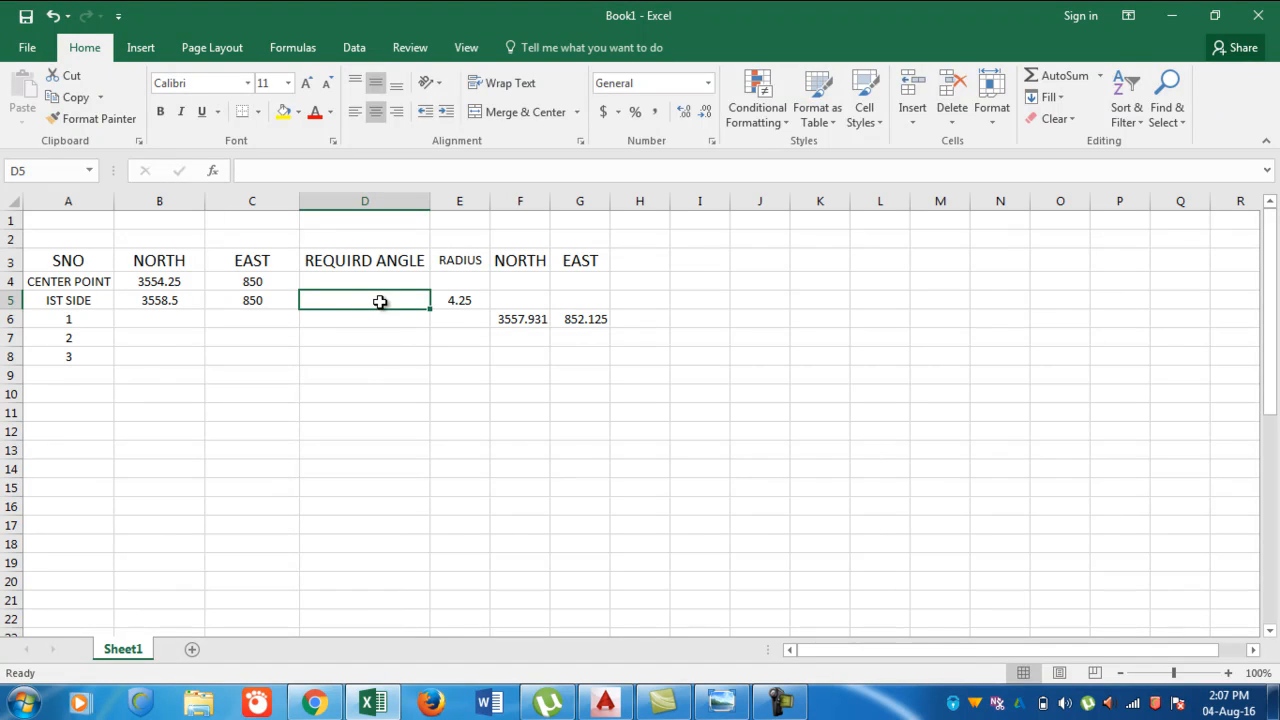
pyautogui.write('30')
pyautogui.press('Tab')
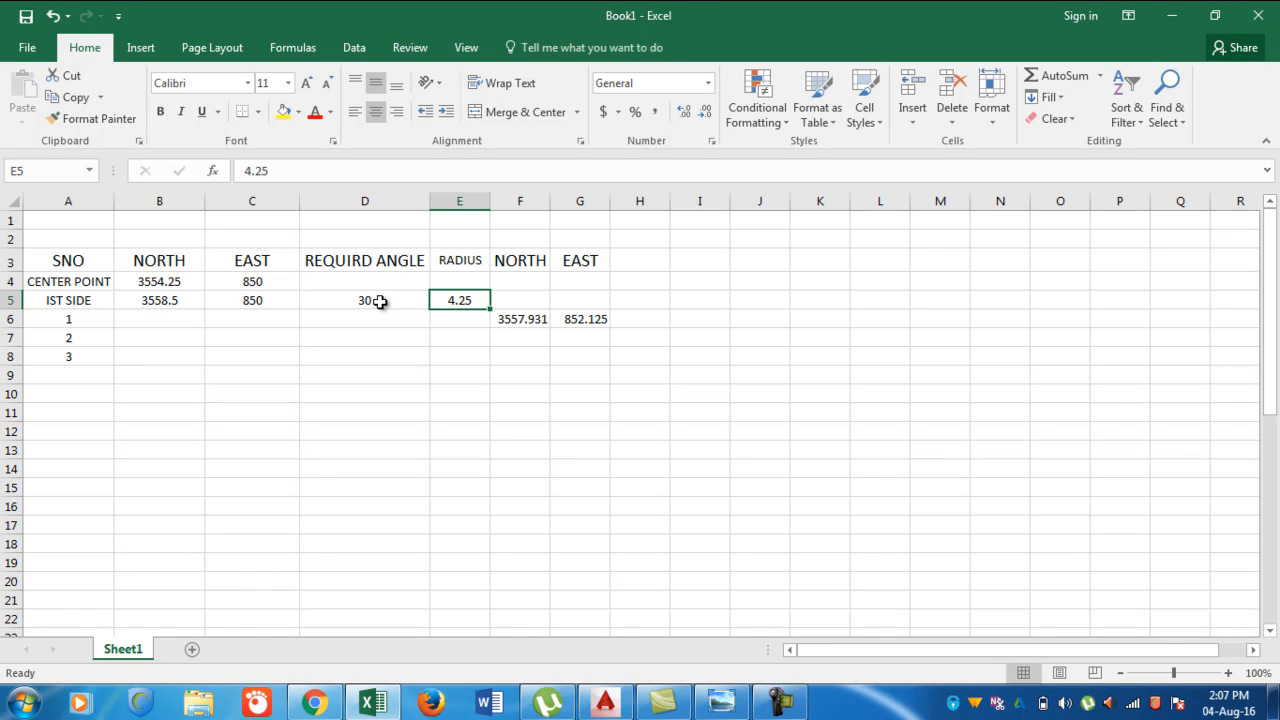
pyautogui.press('Down')
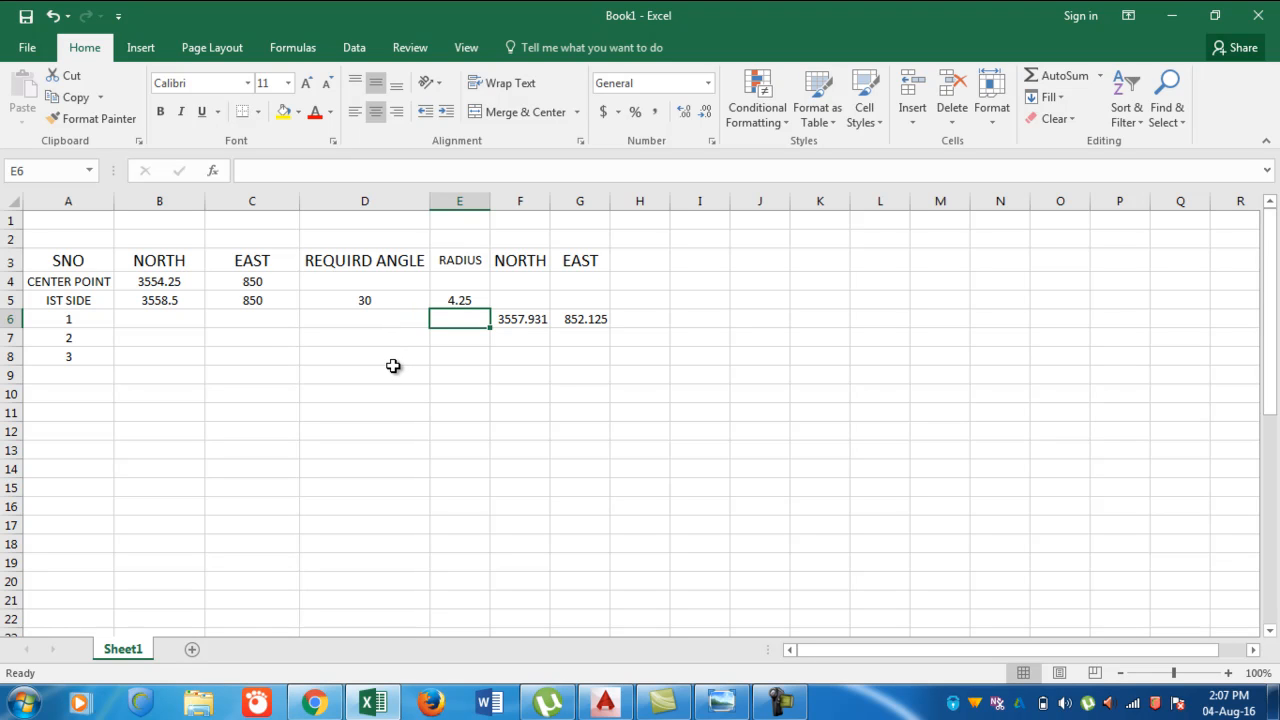
# Review the existing north and east formulas for point 1 and clear cells F6:G7.
pyautogui.click(522, 320)
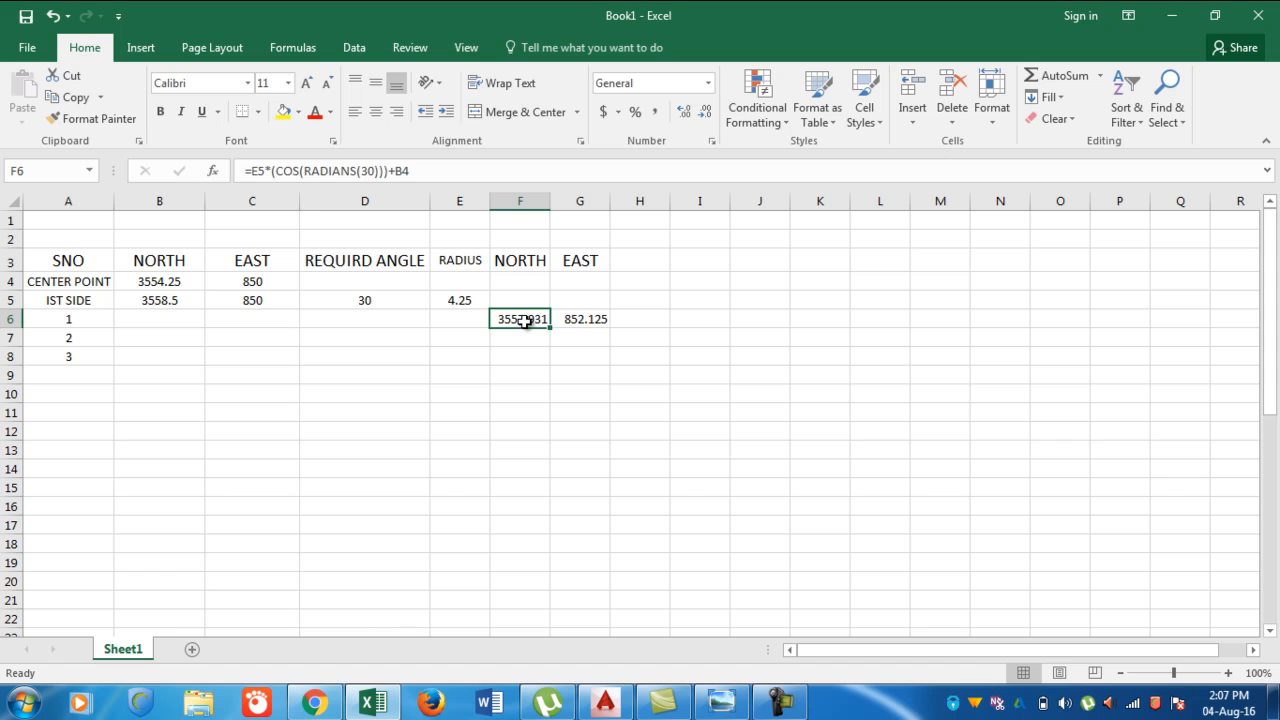
pyautogui.click(574, 320)
pyautogui.click(563, 411)
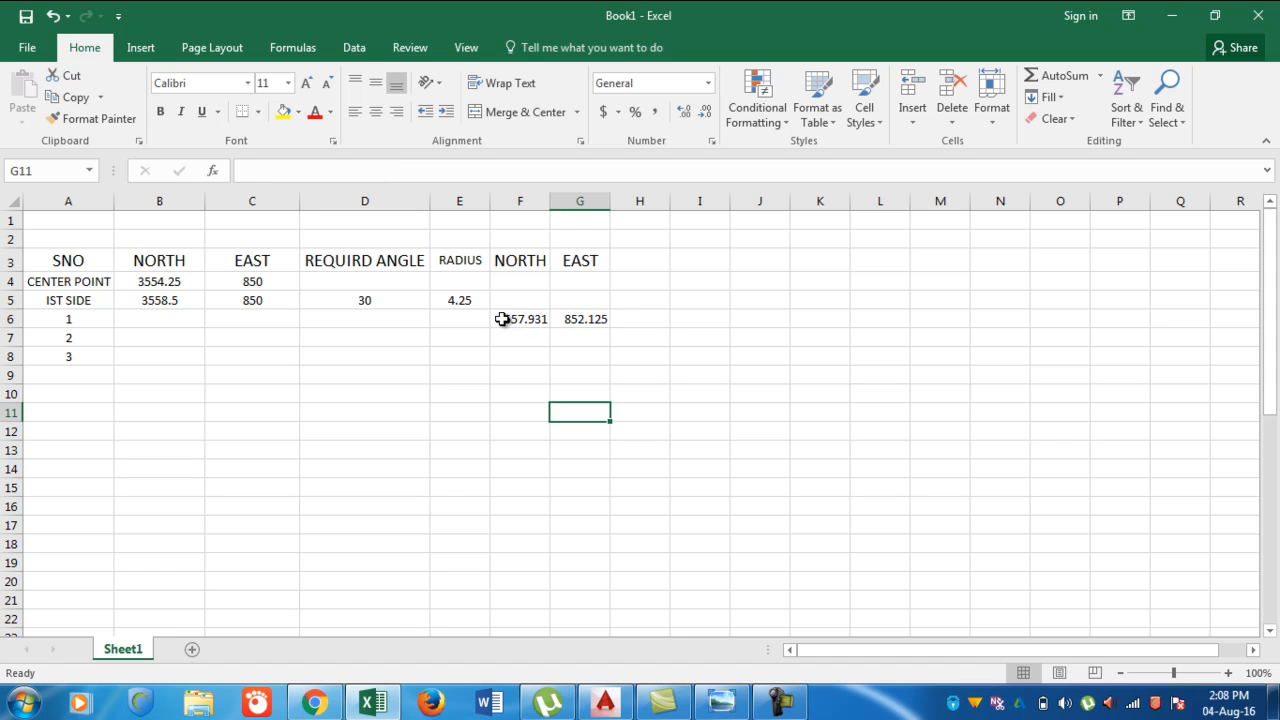
pyautogui.click(532, 320)
pyautogui.click(583, 319)
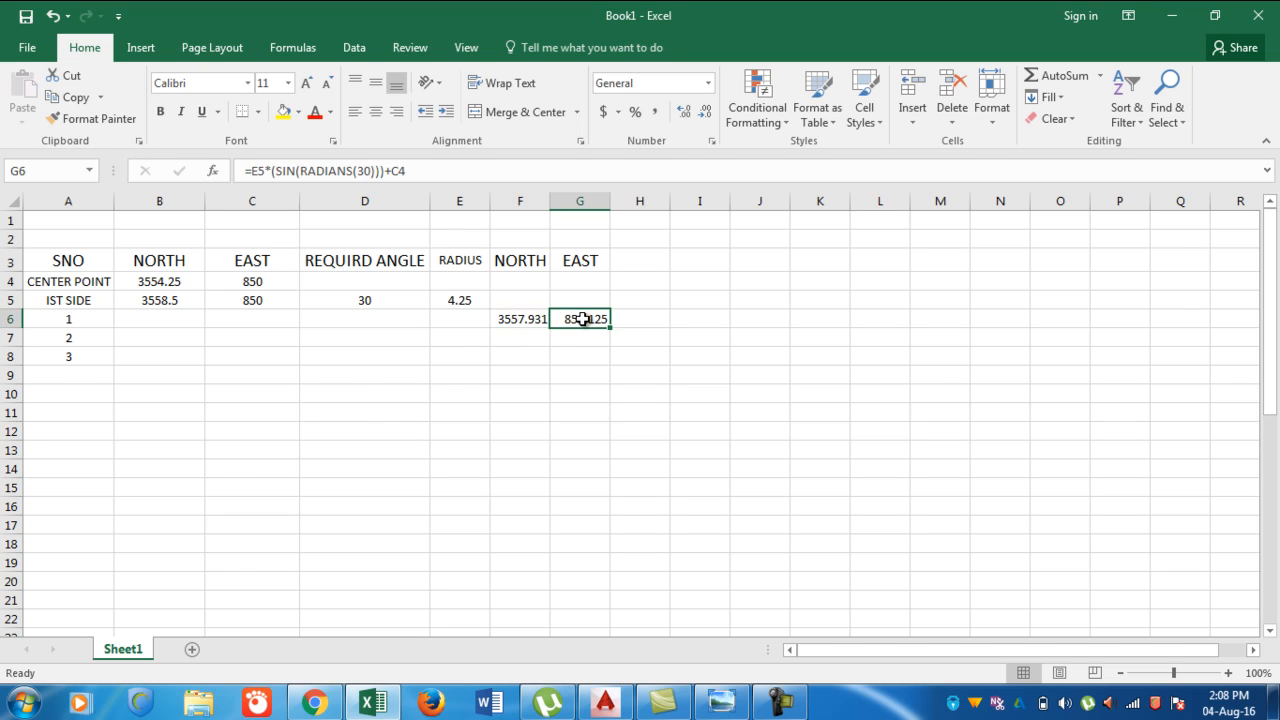
pyautogui.click(583, 356)
pyautogui.moveTo(517, 320); pyautogui.dragTo(597, 338)
pyautogui.press('Delete')
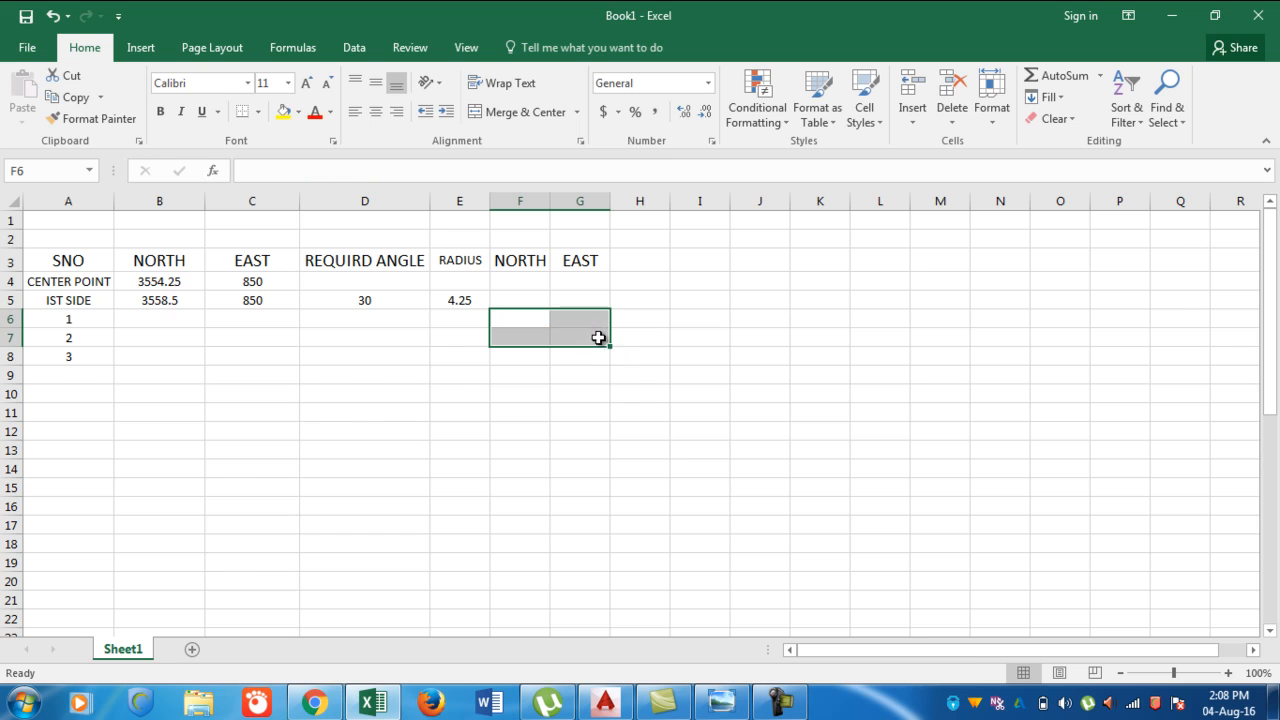
pyautogui.click(584, 414)
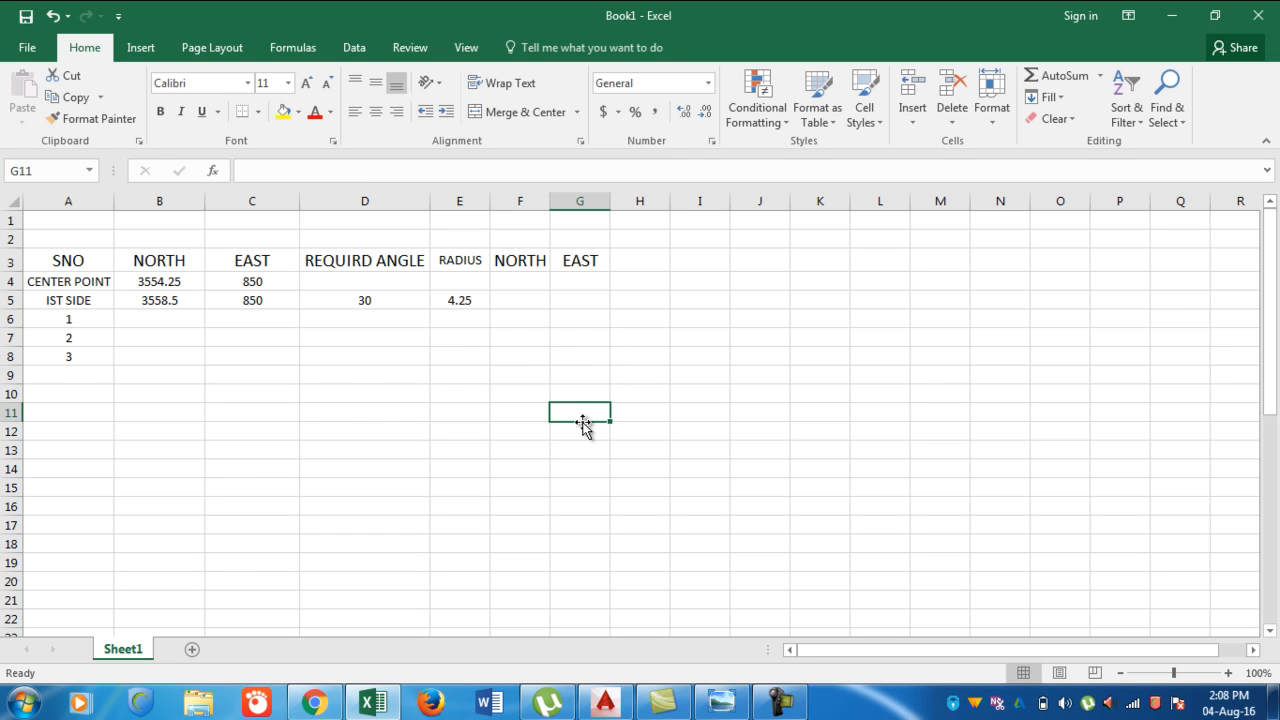
# Calculate the north coordinate of point 1 in F6 with the formula =E5*(COS(RADIANS(30)))+B4.
pyautogui.click(535, 325)
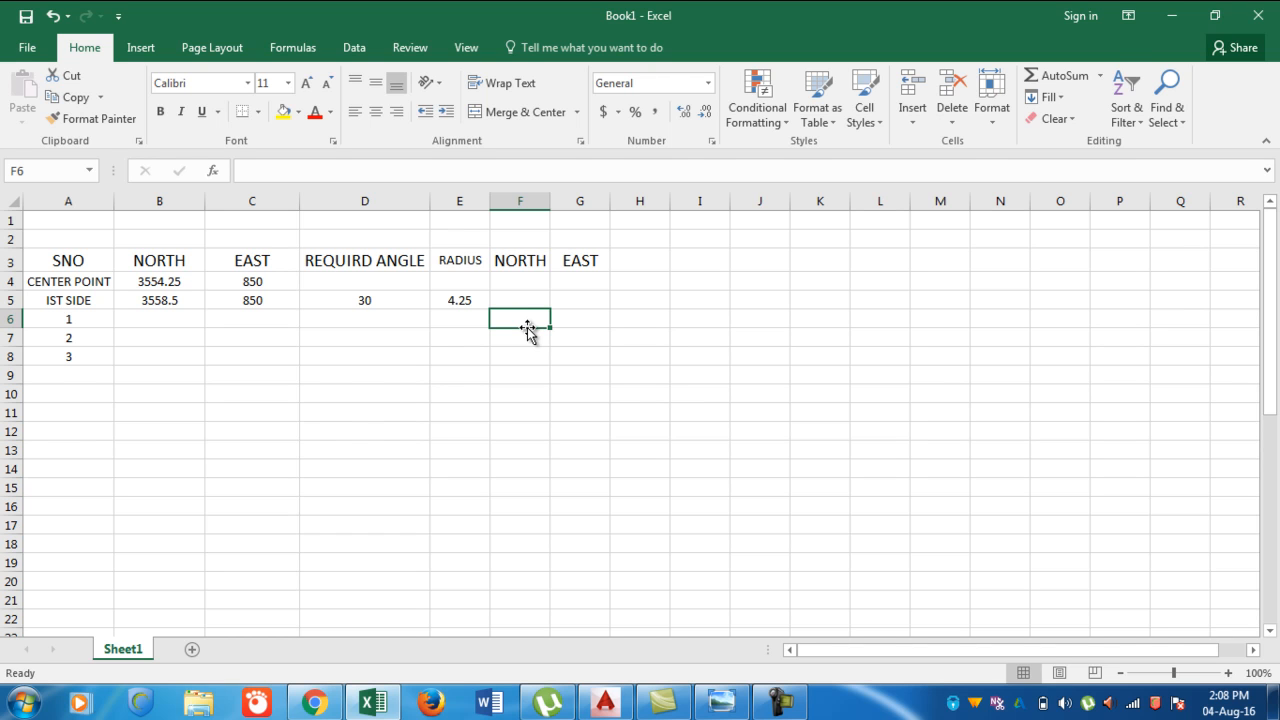
pyautogui.write('=')
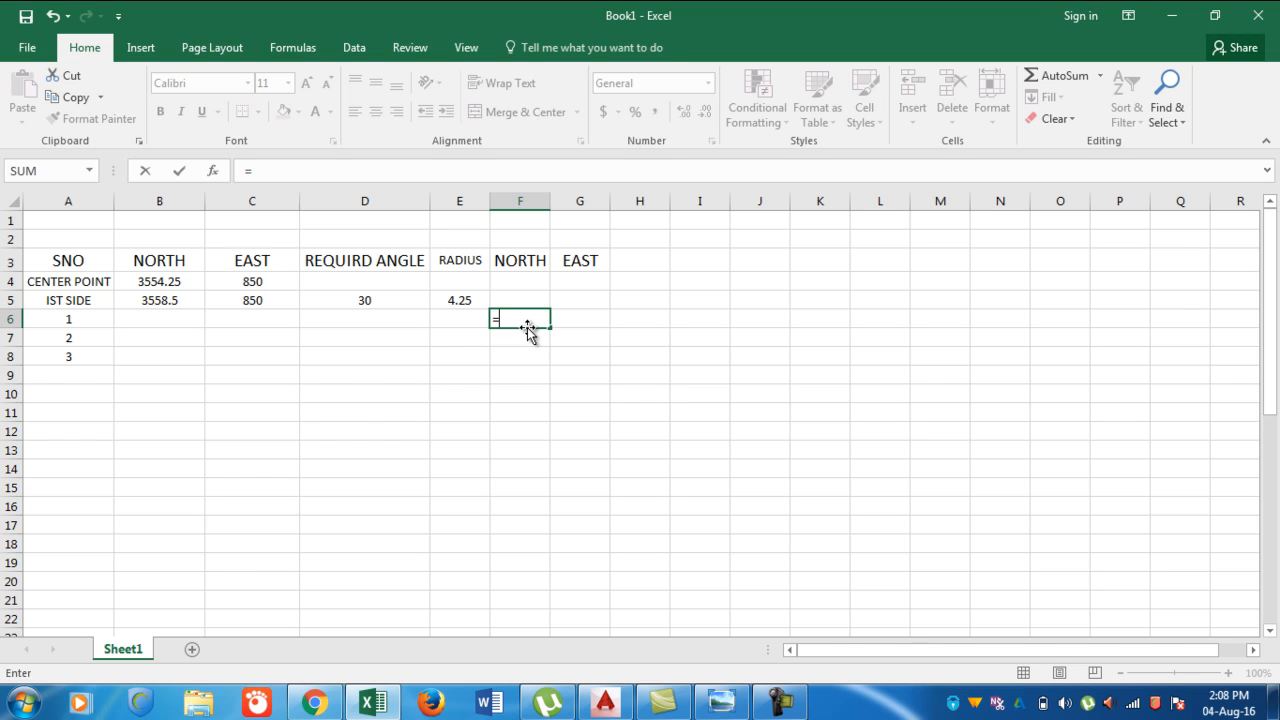
pyautogui.click(605, 703)
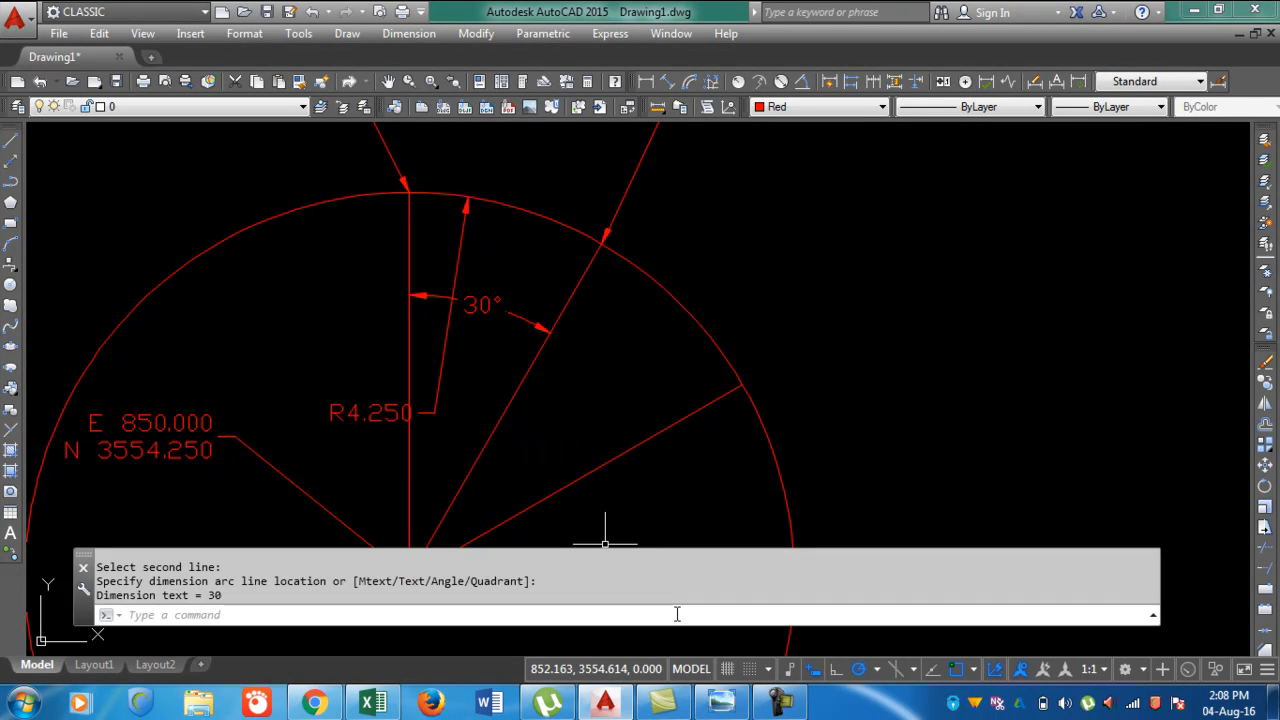
pyautogui.click(372, 703)
pyautogui.click(457, 298)
pyautogui.write('*')
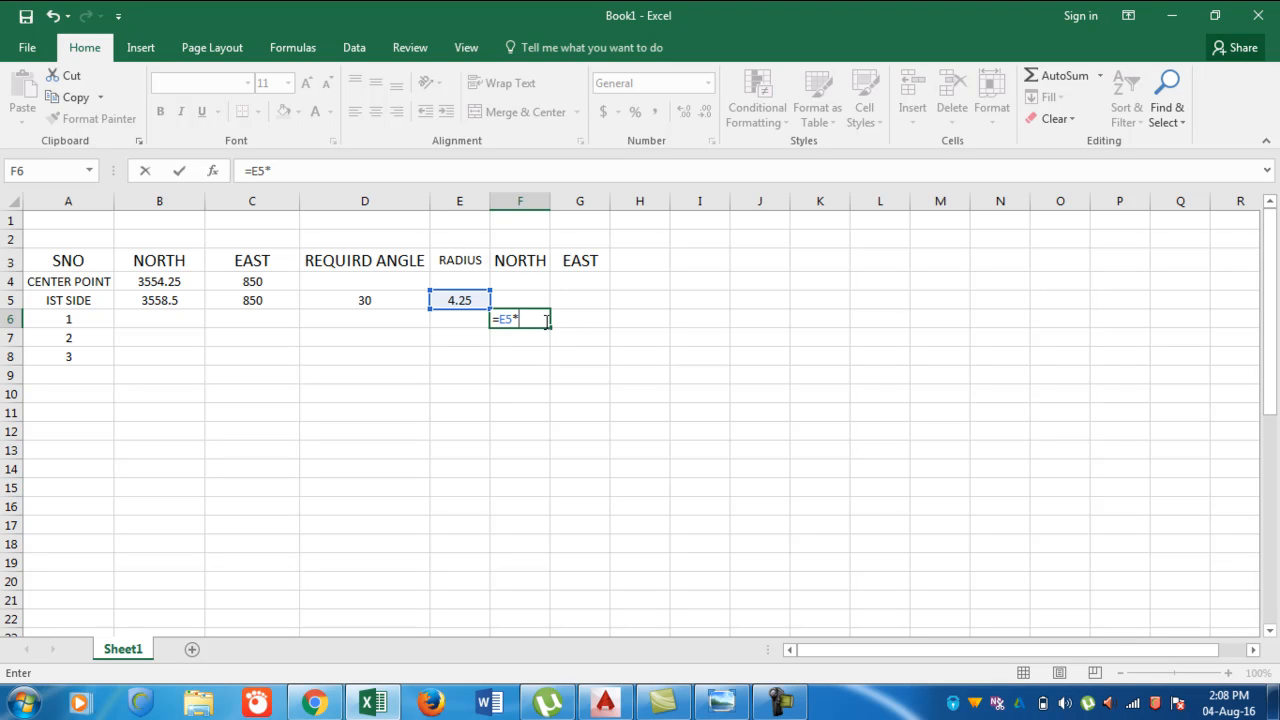
pyautogui.write('(COS')
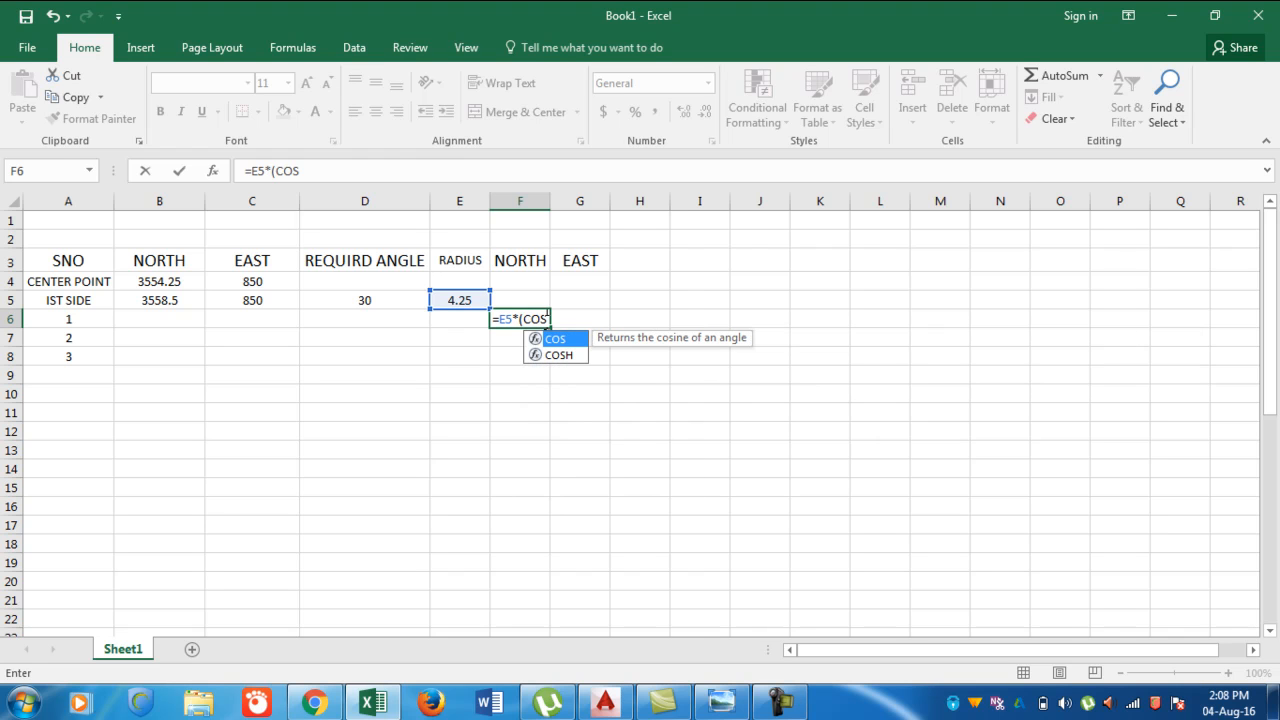
pyautogui.write('(')
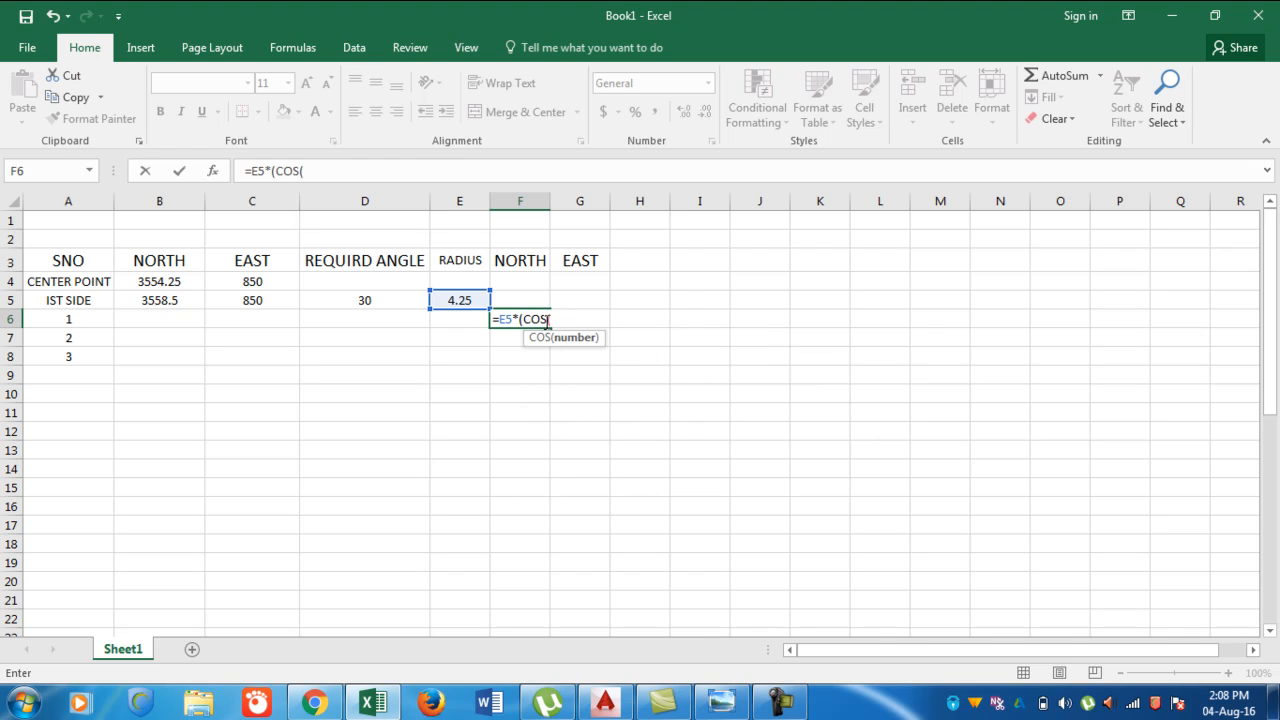
pyautogui.write('R')
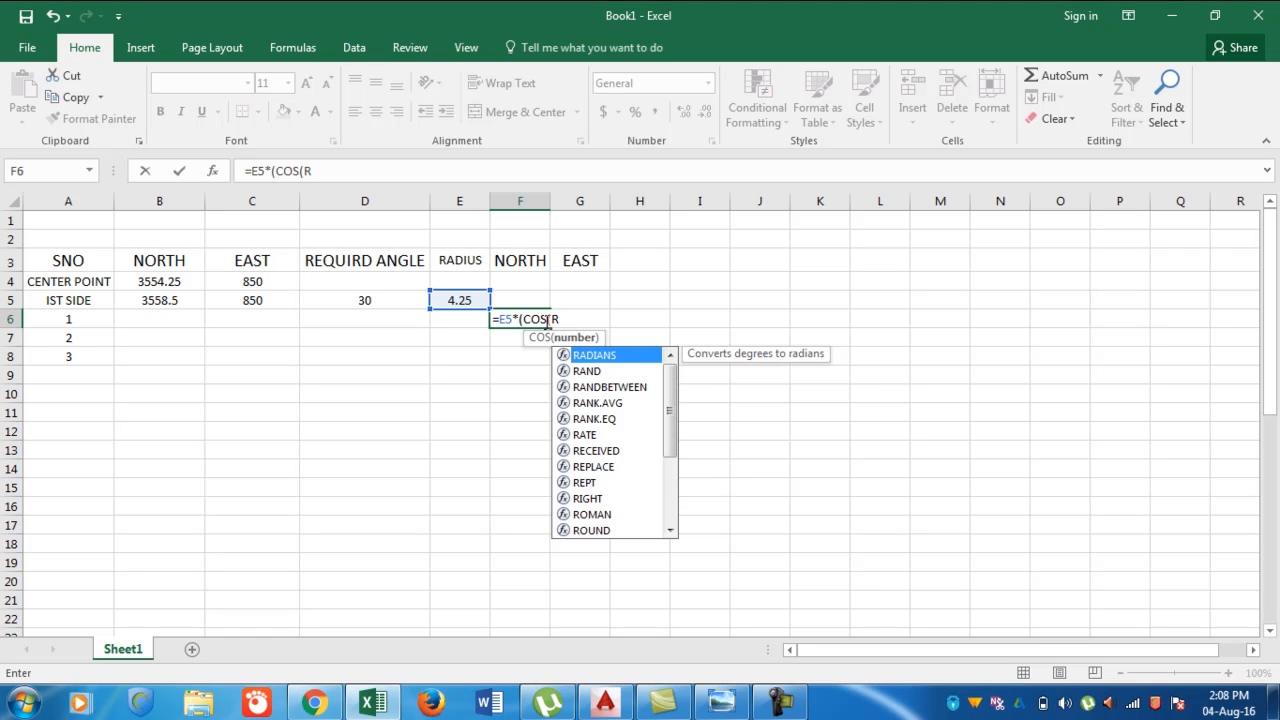
pyautogui.write('AD')
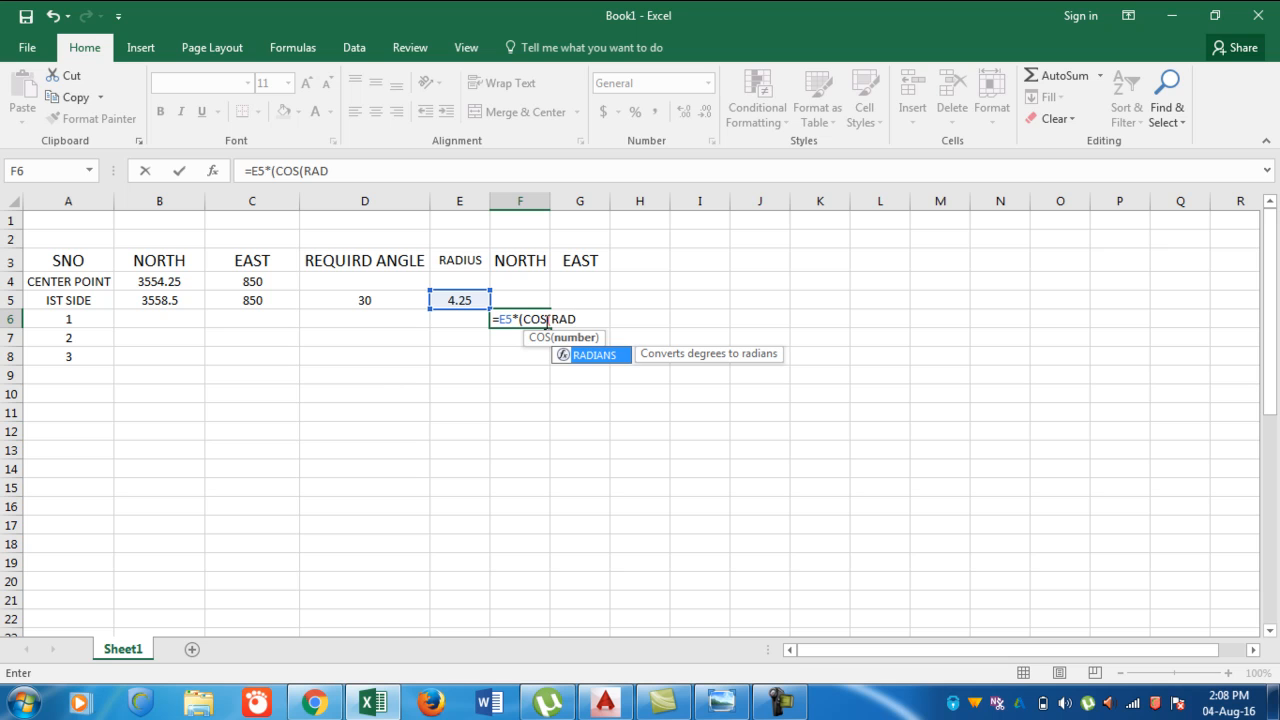
pyautogui.write('IANS(')
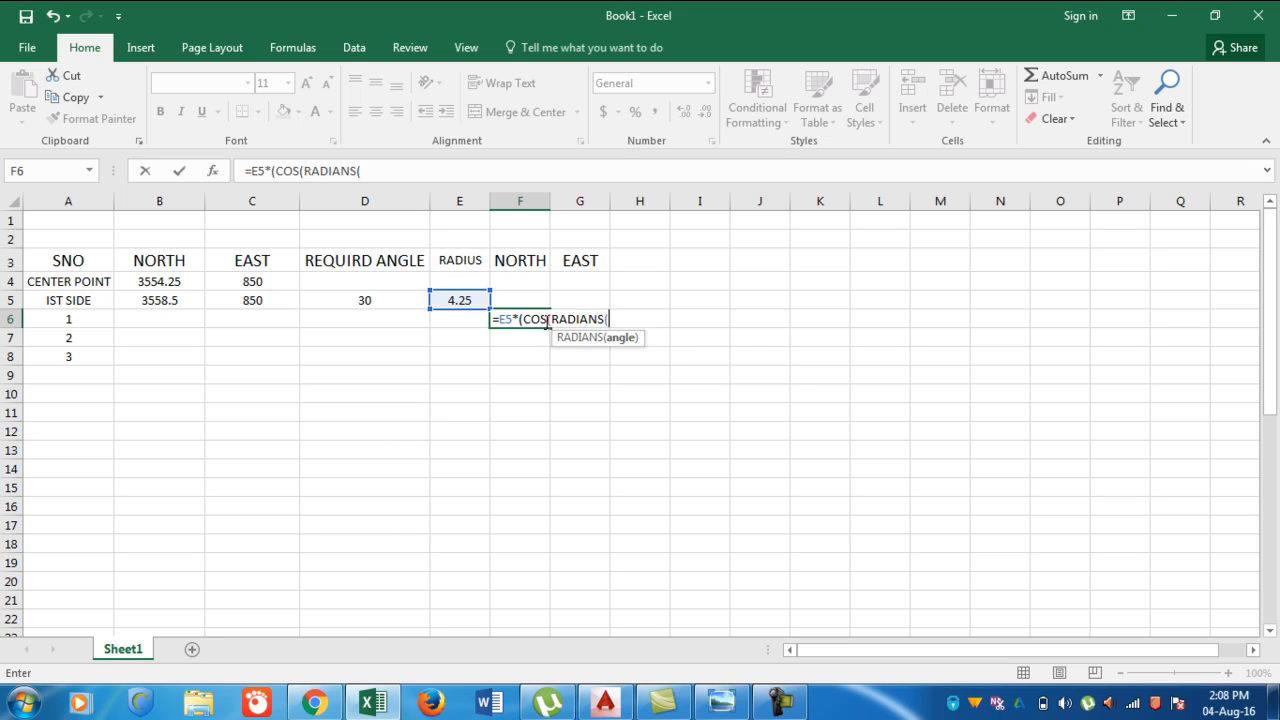
pyautogui.write('30)')
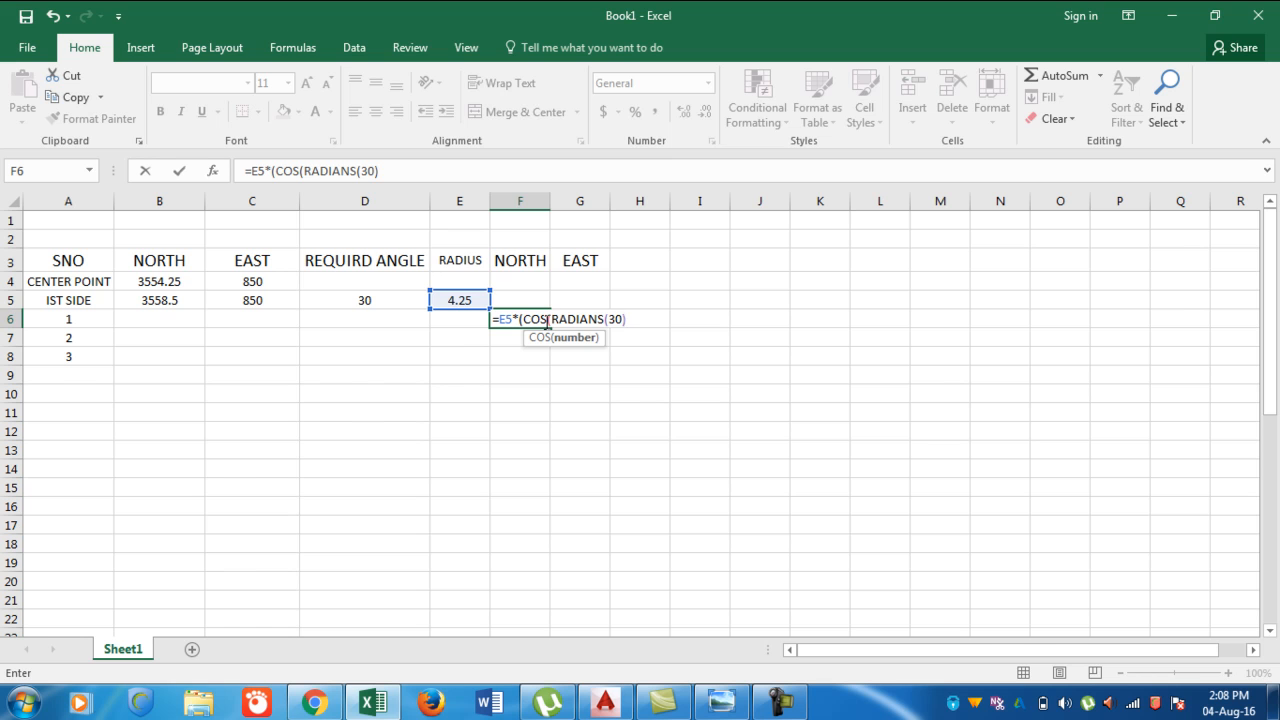
pyautogui.write('))')
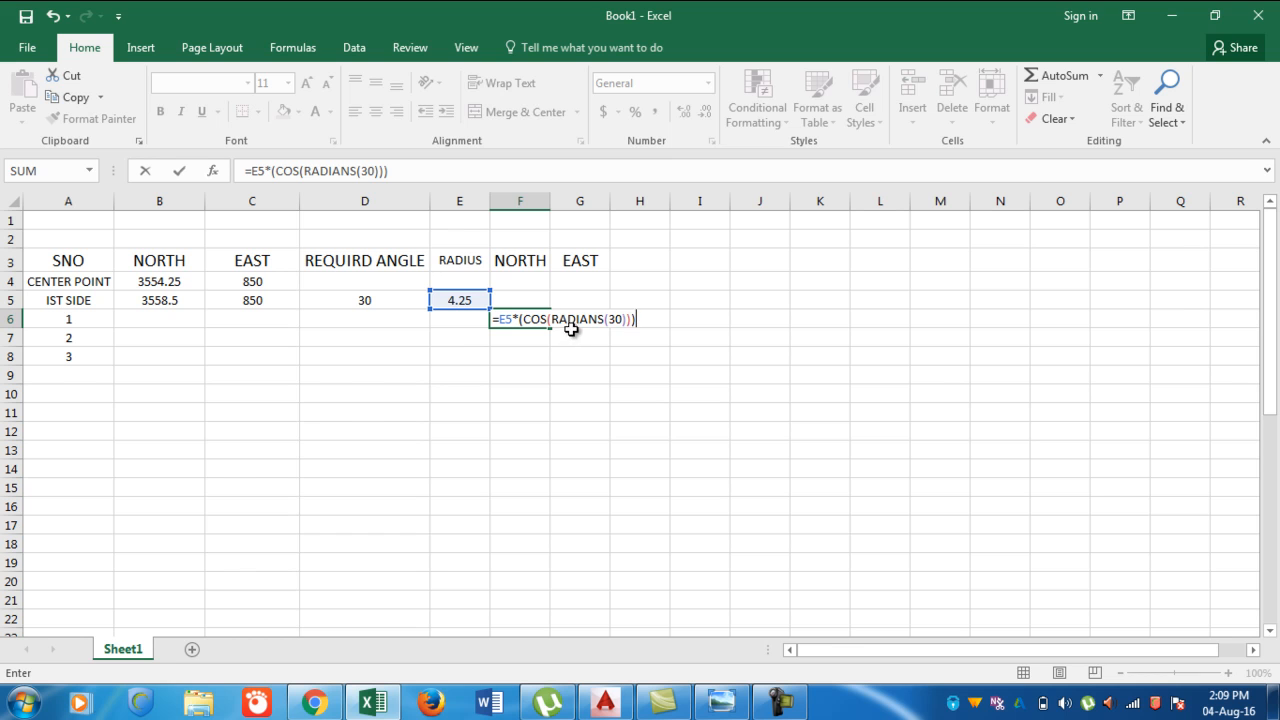
pyautogui.write('+')
pyautogui.click(154, 280)
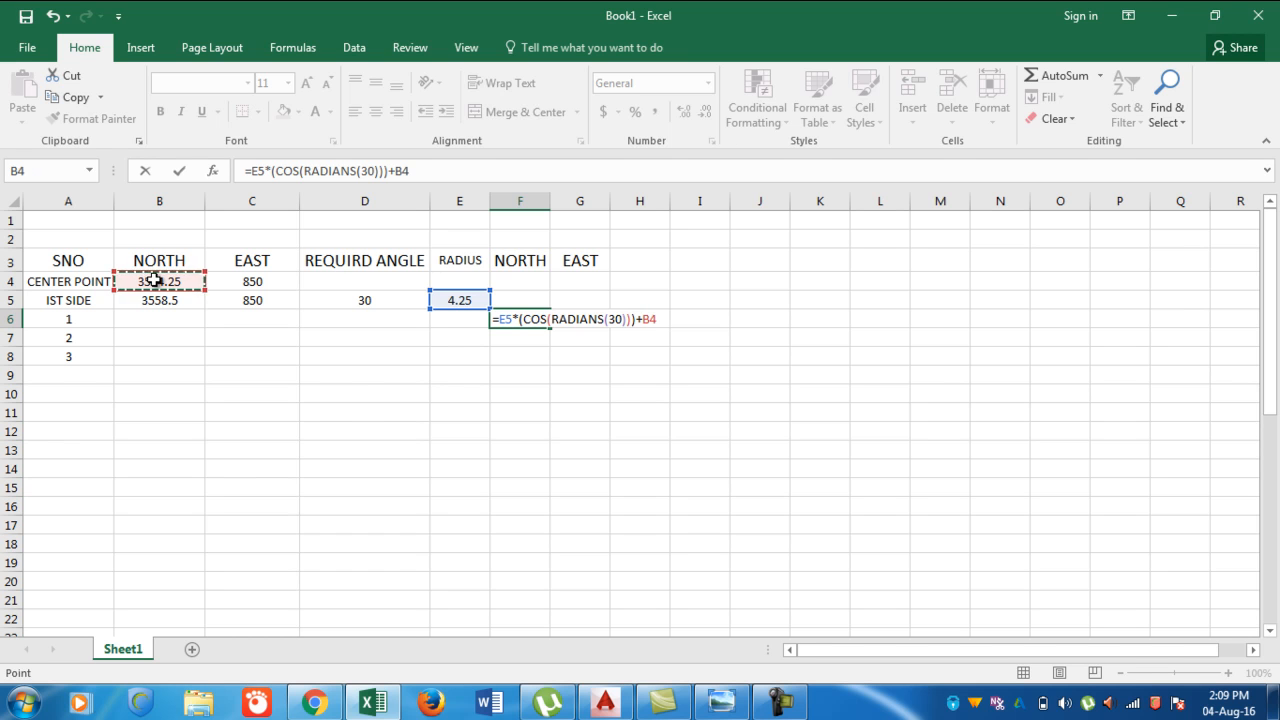
pyautogui.press('Return')
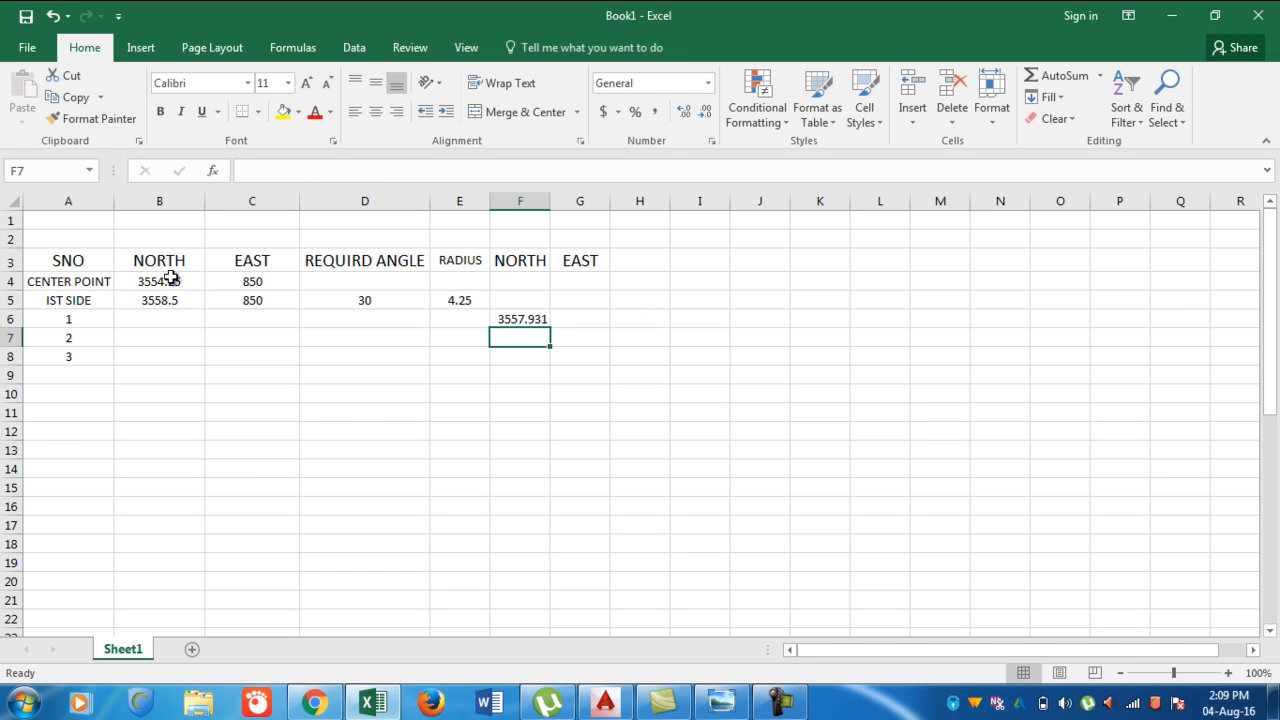
# Compare the north value in F6 with the coordinate label at the 60° line's end in AutoCAD, and return to Excel.
pyautogui.click(522, 318)
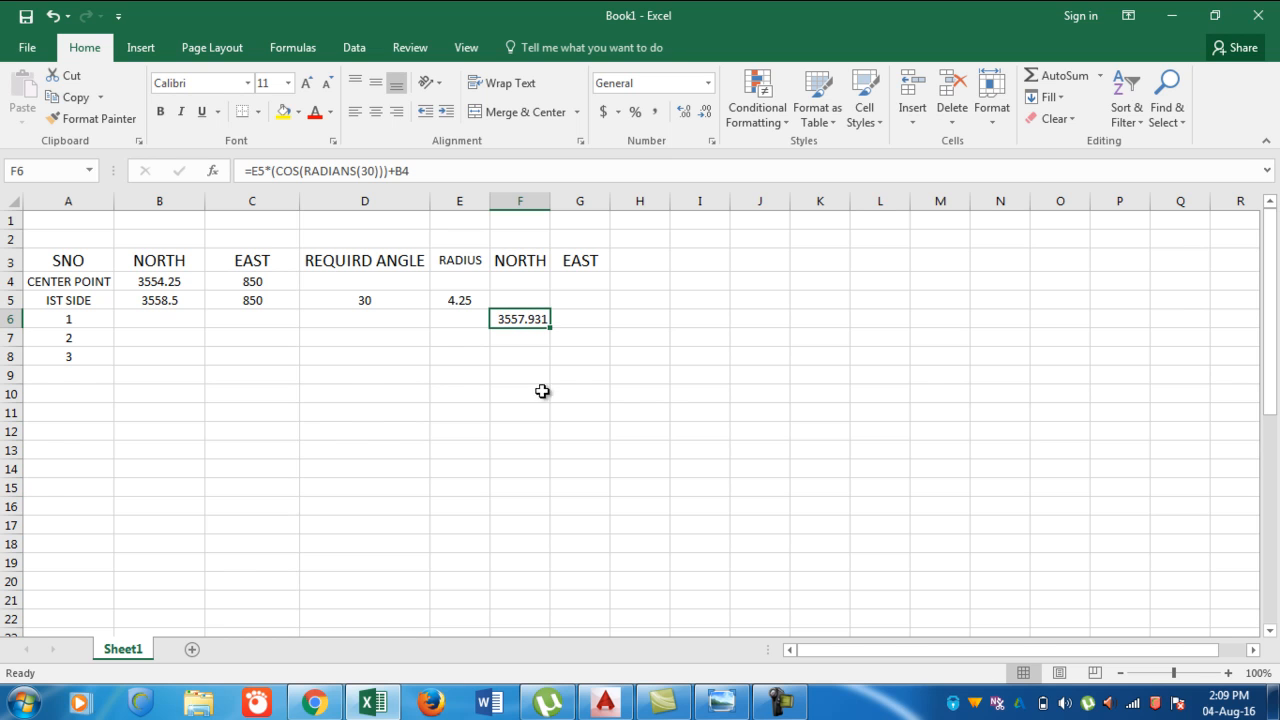
pyautogui.click(612, 706)
pyautogui.scroll(5, 634, 294)
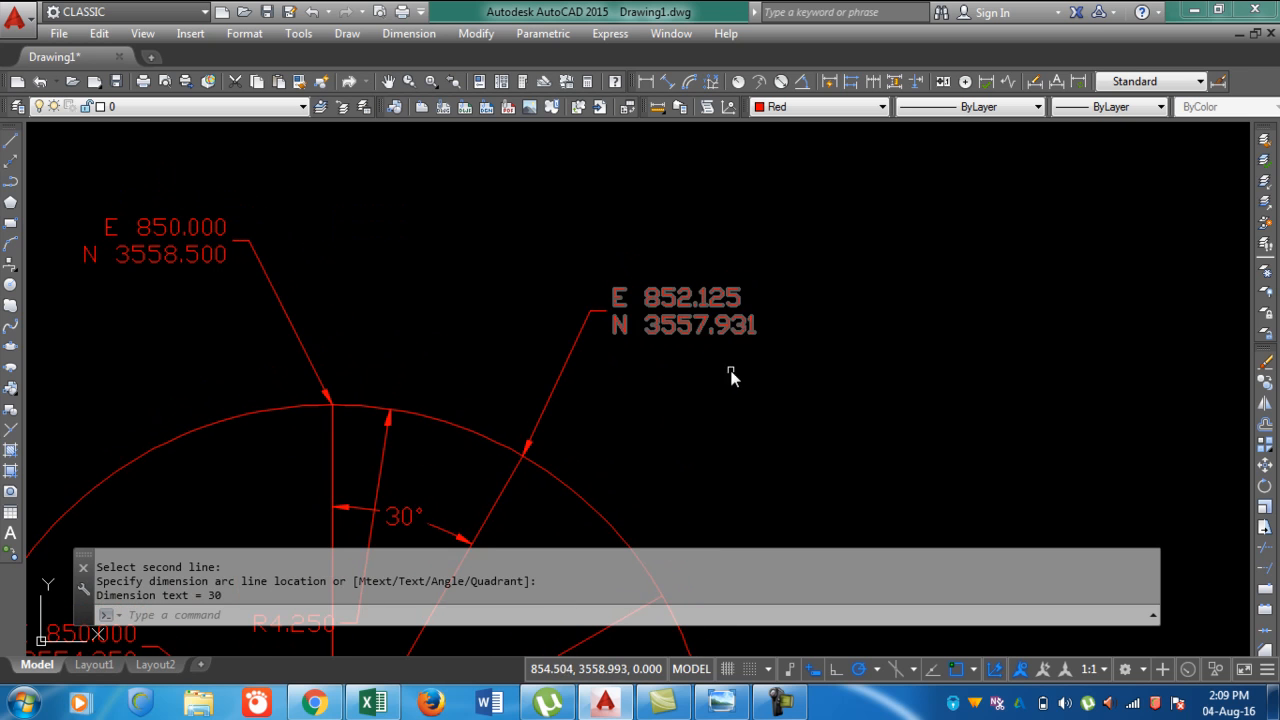
pyautogui.click(374, 705)
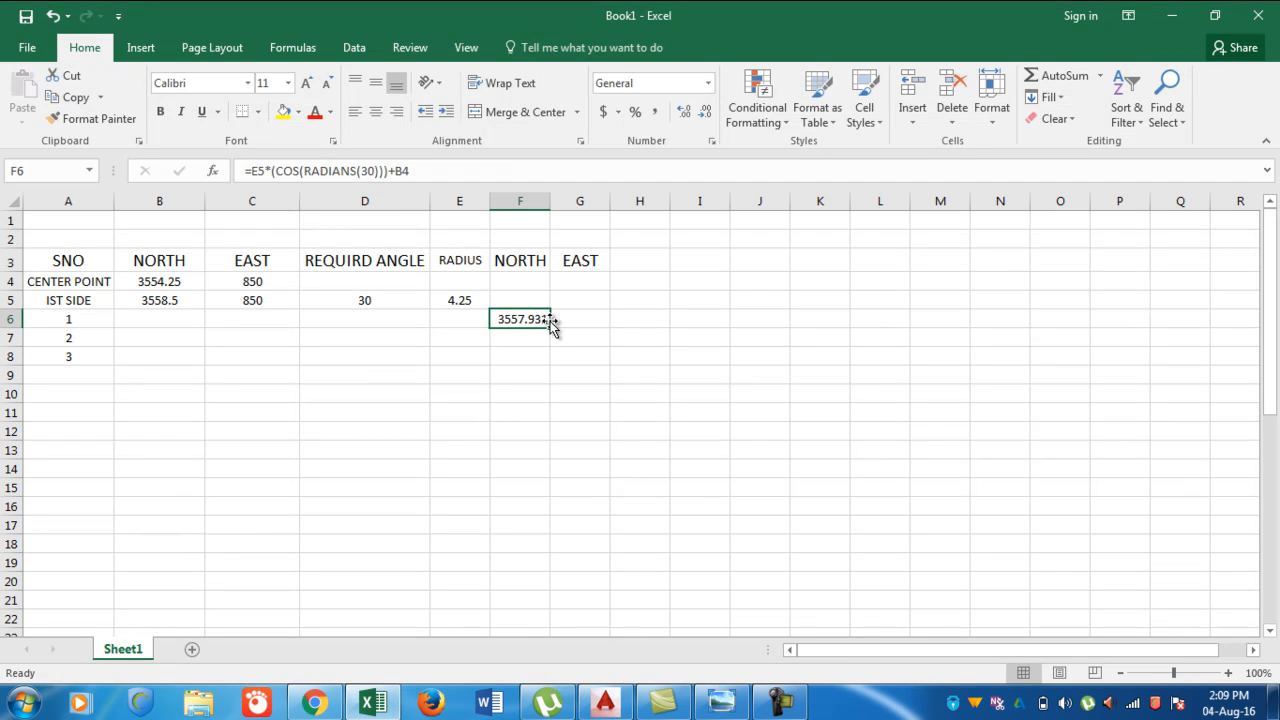
pyautogui.click(778, 703)
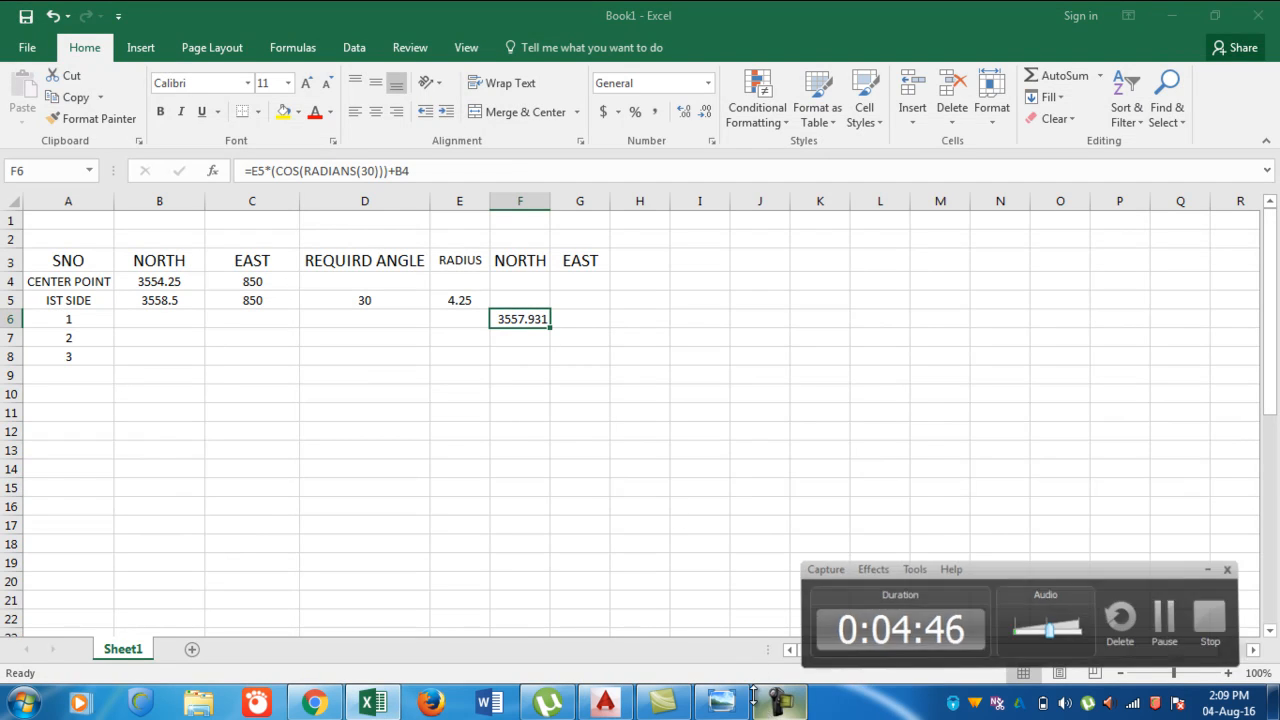
# Calculate the east coordinate of point 1 in G6 with the formula =E5*(SIN(RADIANS(30)))+C4.
pyautogui.click(574, 320)
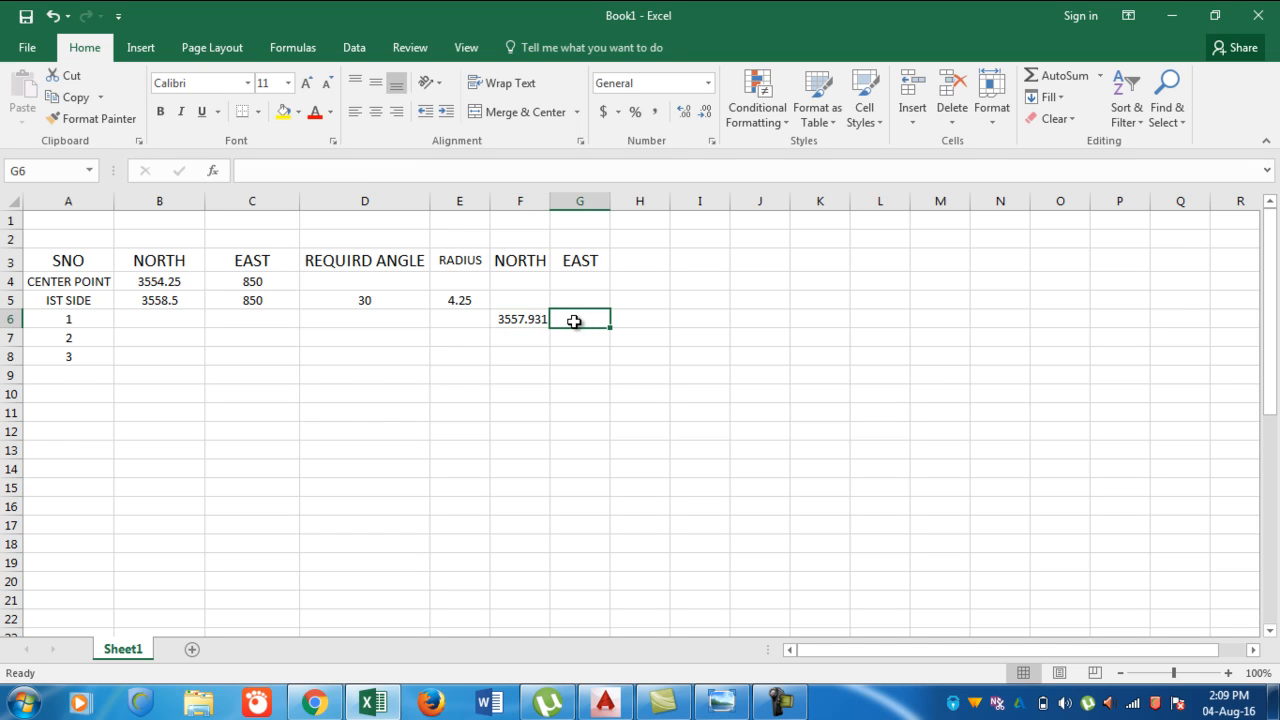
pyautogui.write('=')
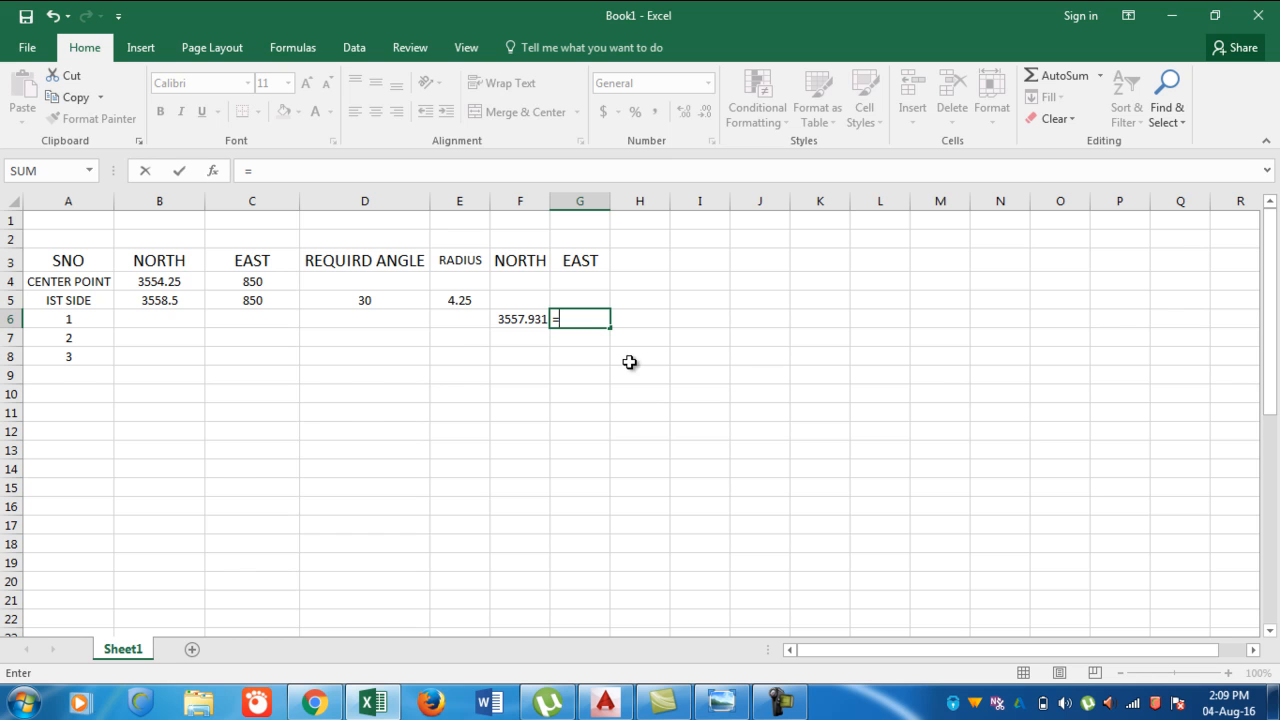
pyautogui.click(463, 301)
pyautogui.write('*')
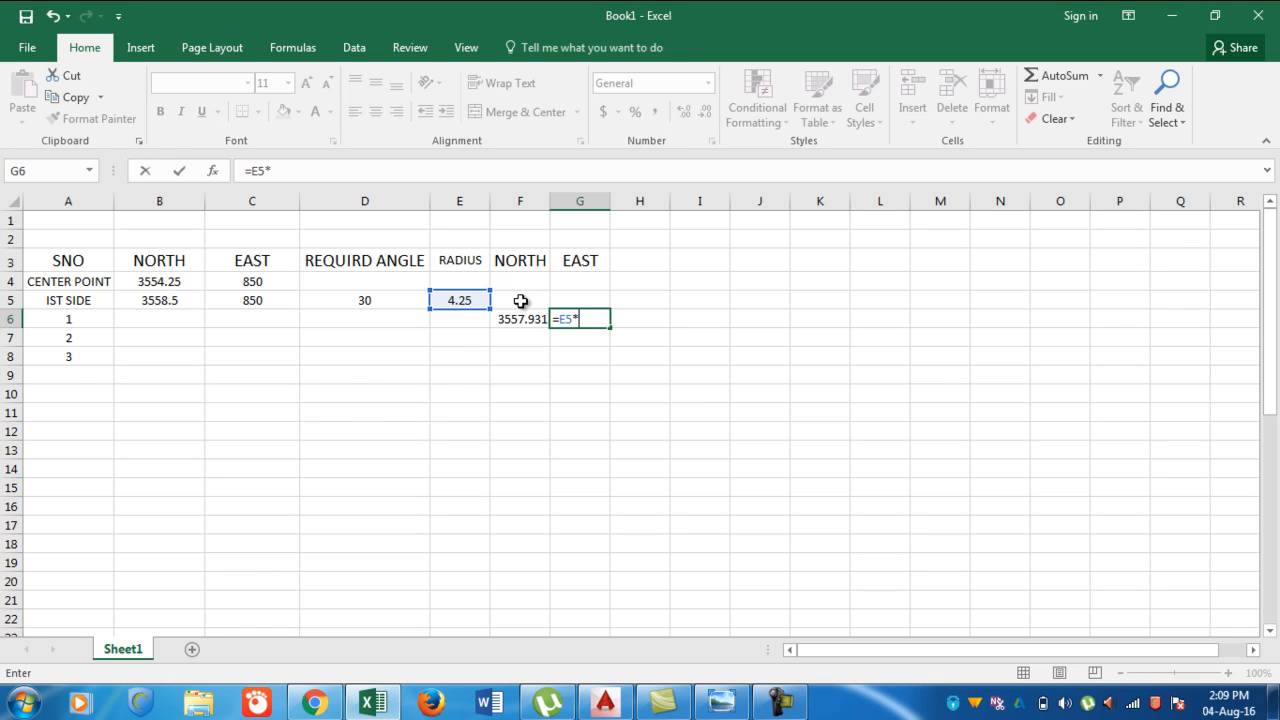
pyautogui.write('(S')
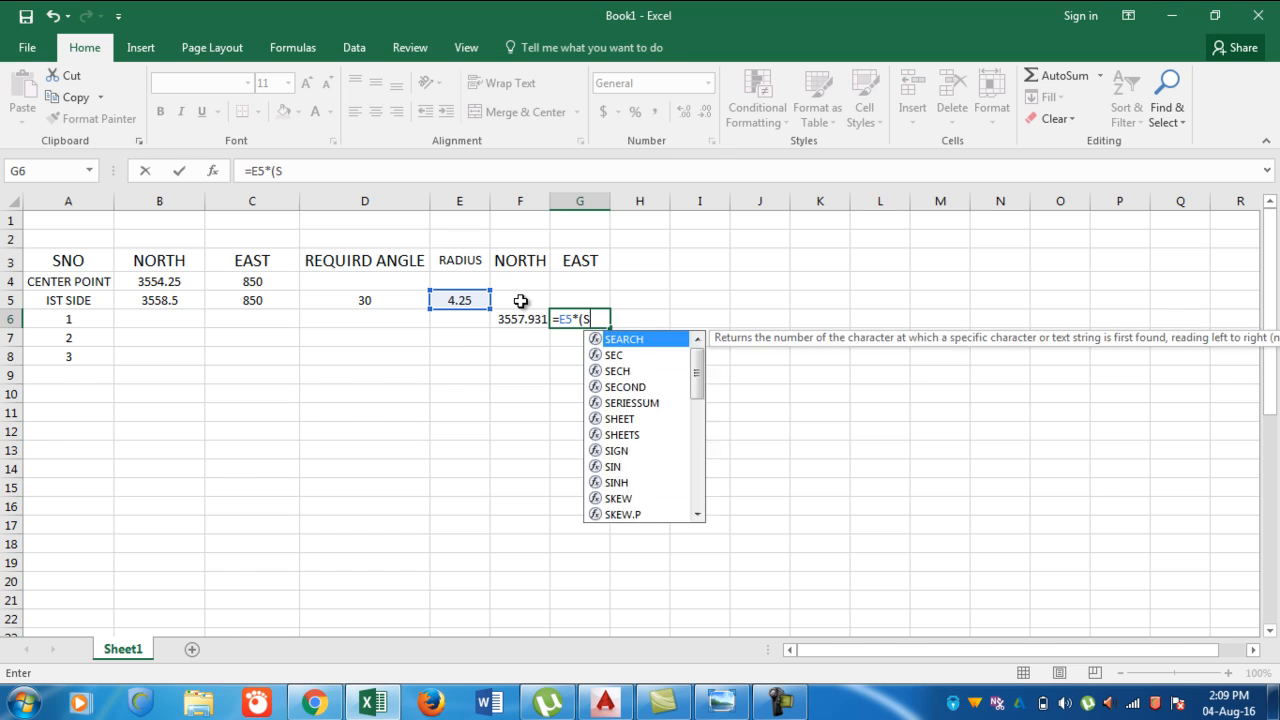
pyautogui.write('IN(')
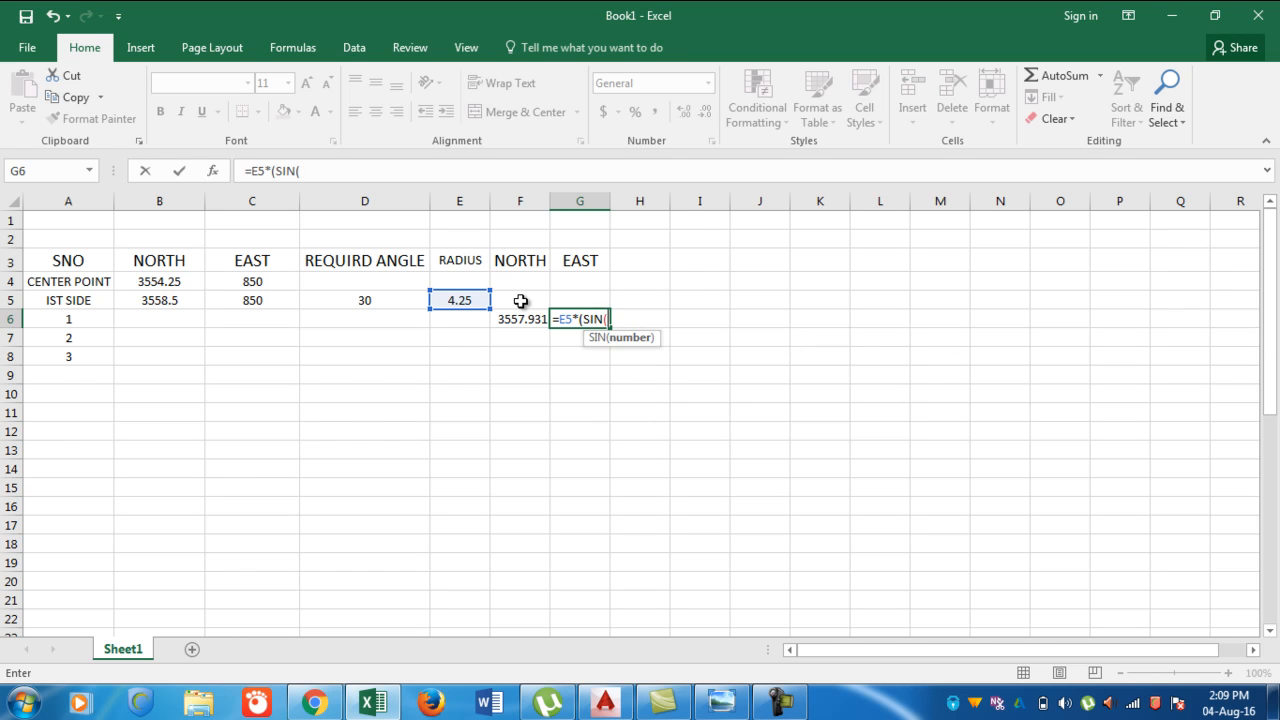
pyautogui.write('RA')
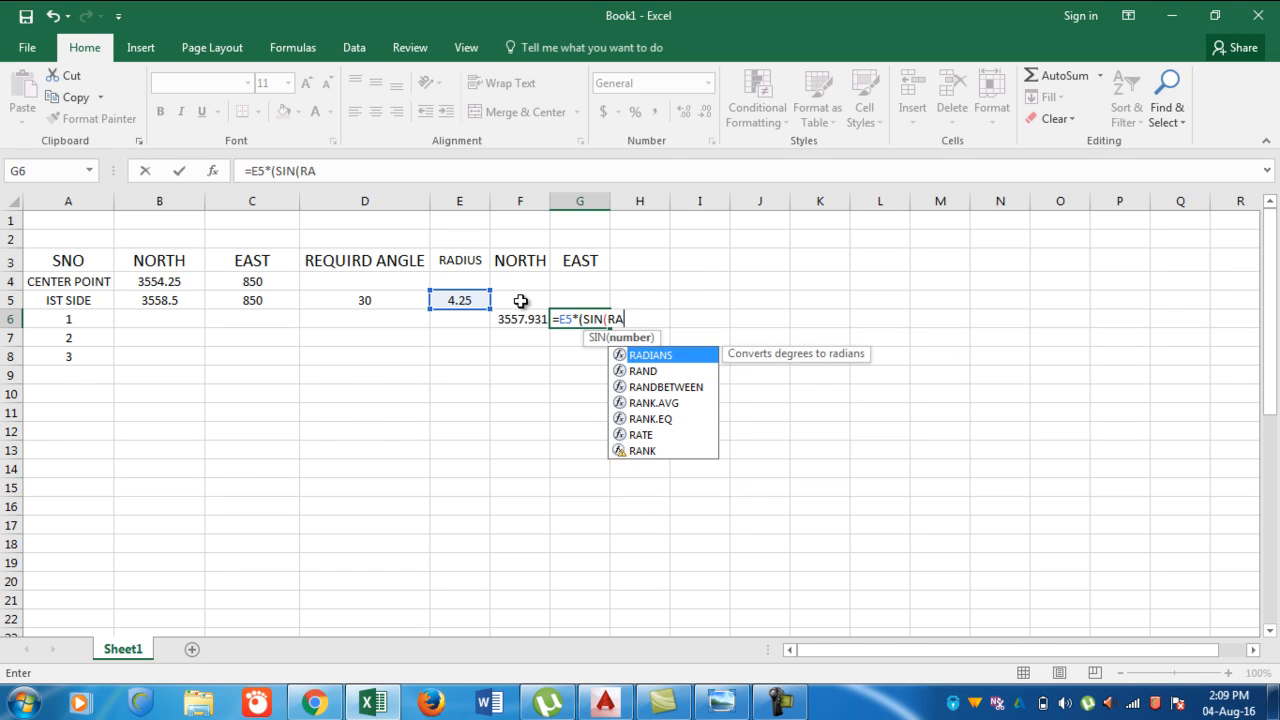
pyautogui.write('DIAN')
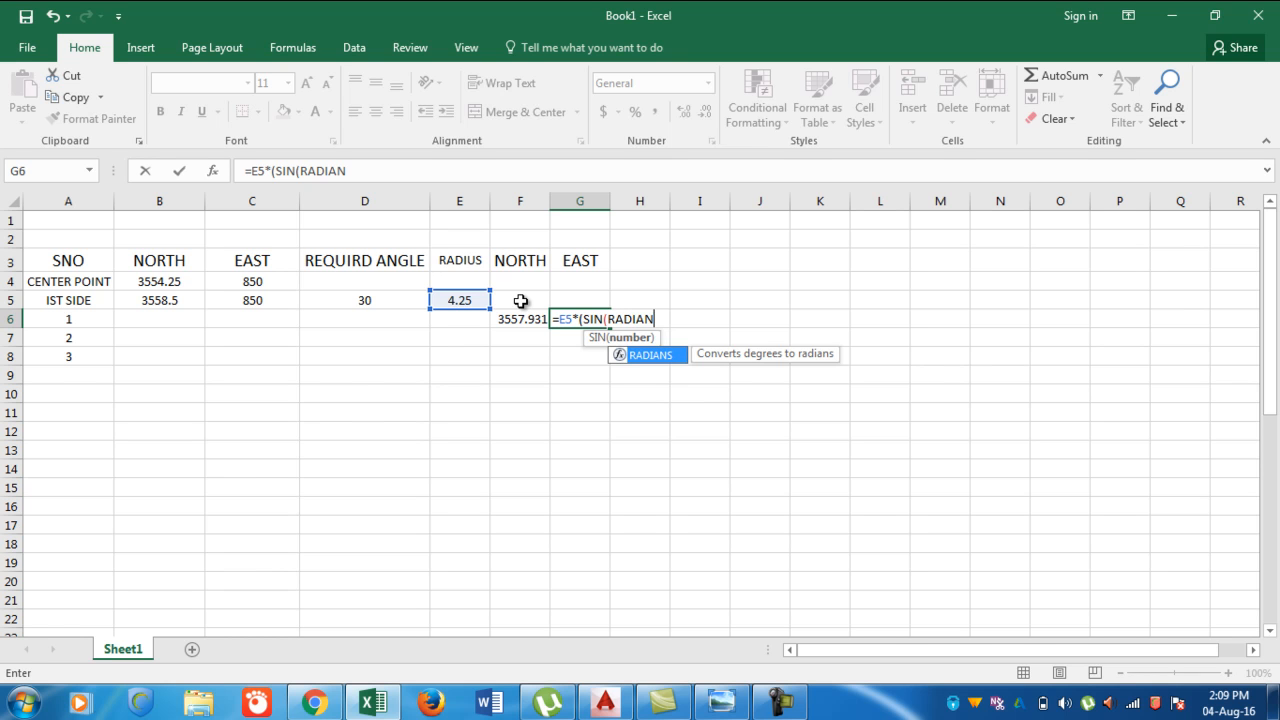
pyautogui.write('S(')
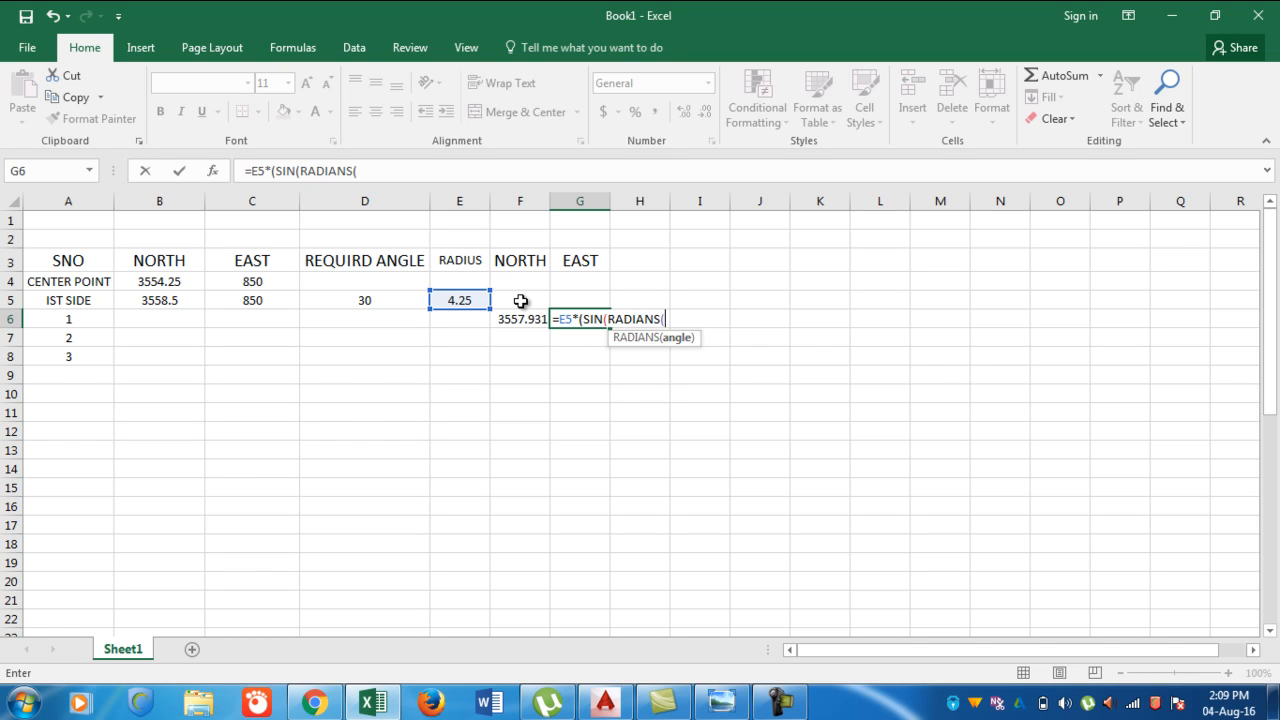
pyautogui.write('30)))+')
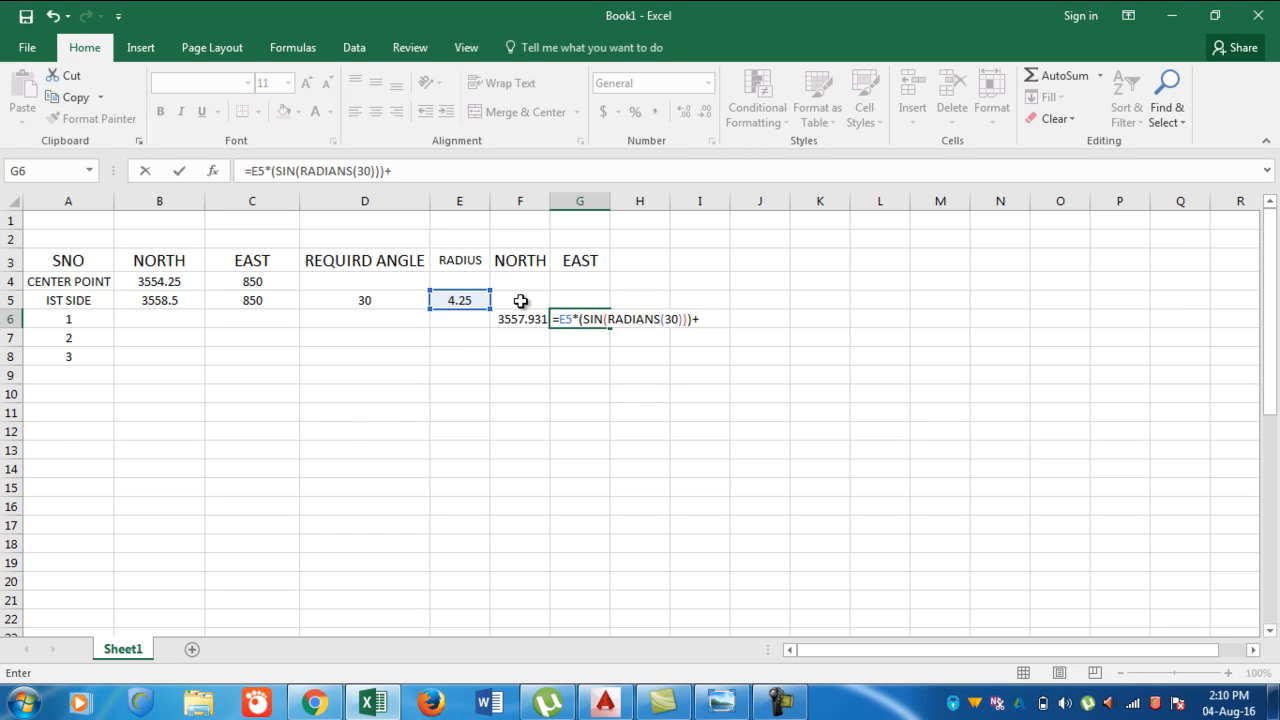
pyautogui.click(261, 283)
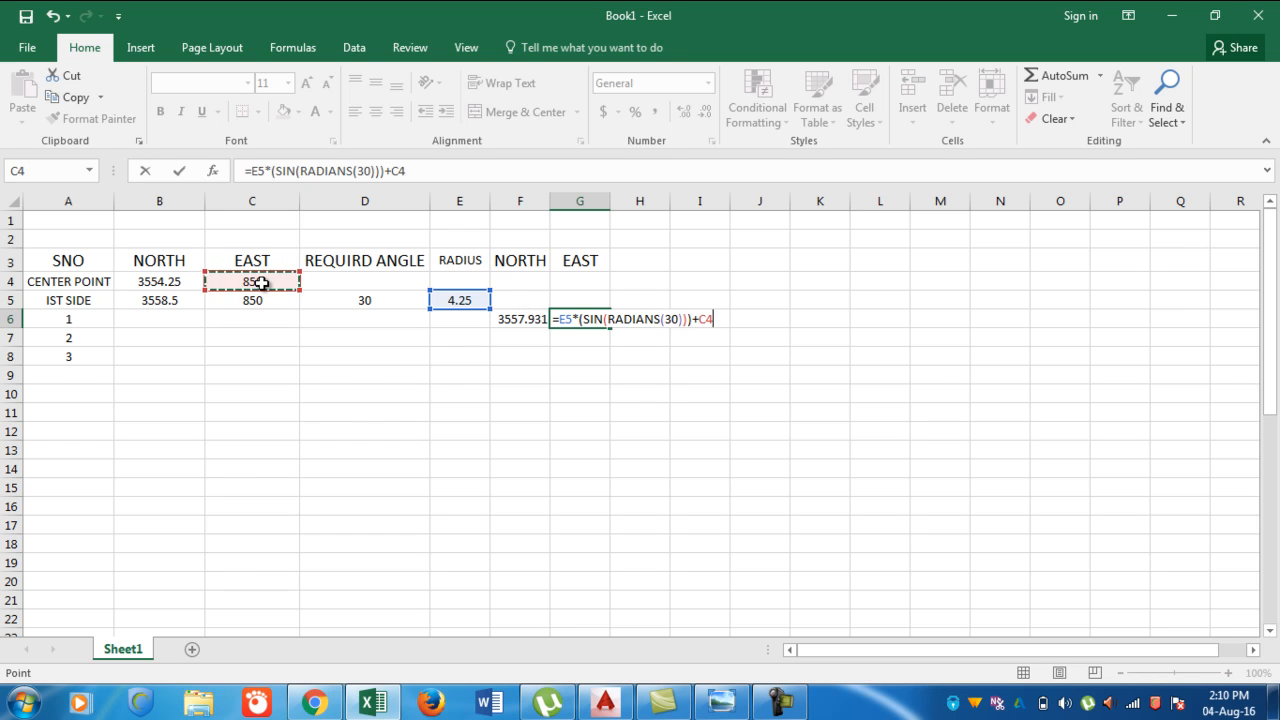
pyautogui.press('Return')
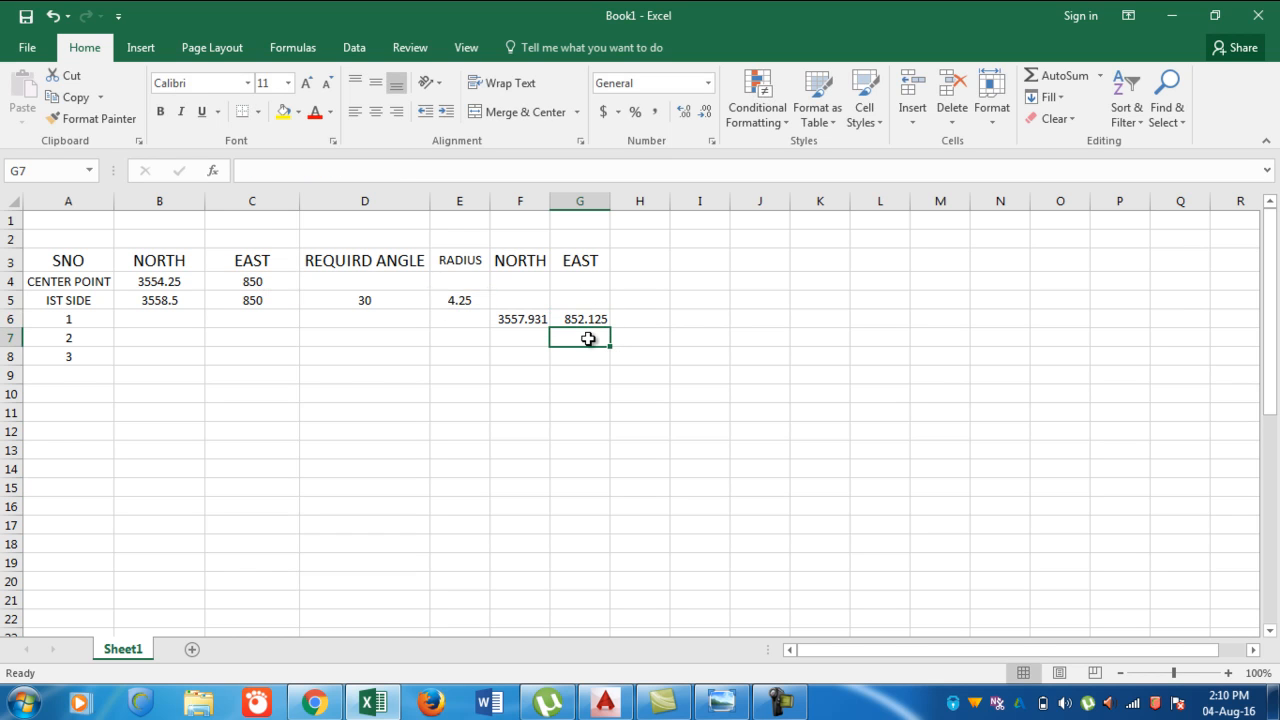
# Switch to AutoCAD and label the coordinates of the lower sloping radius line's end on the circle with the IDD command.
pyautogui.click(606, 703)
pyautogui.scroll(3, 731, 296)
pyautogui.scroll(-4, 580, 128)
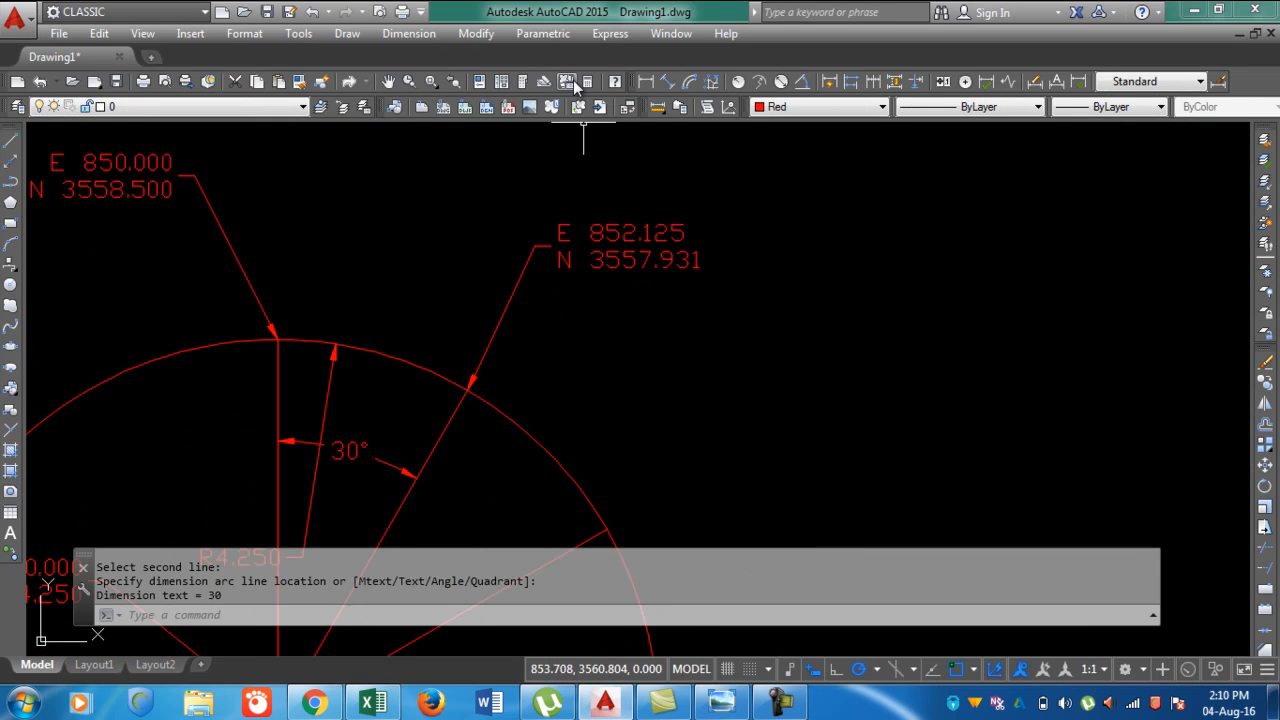
pyautogui.write('IDD')
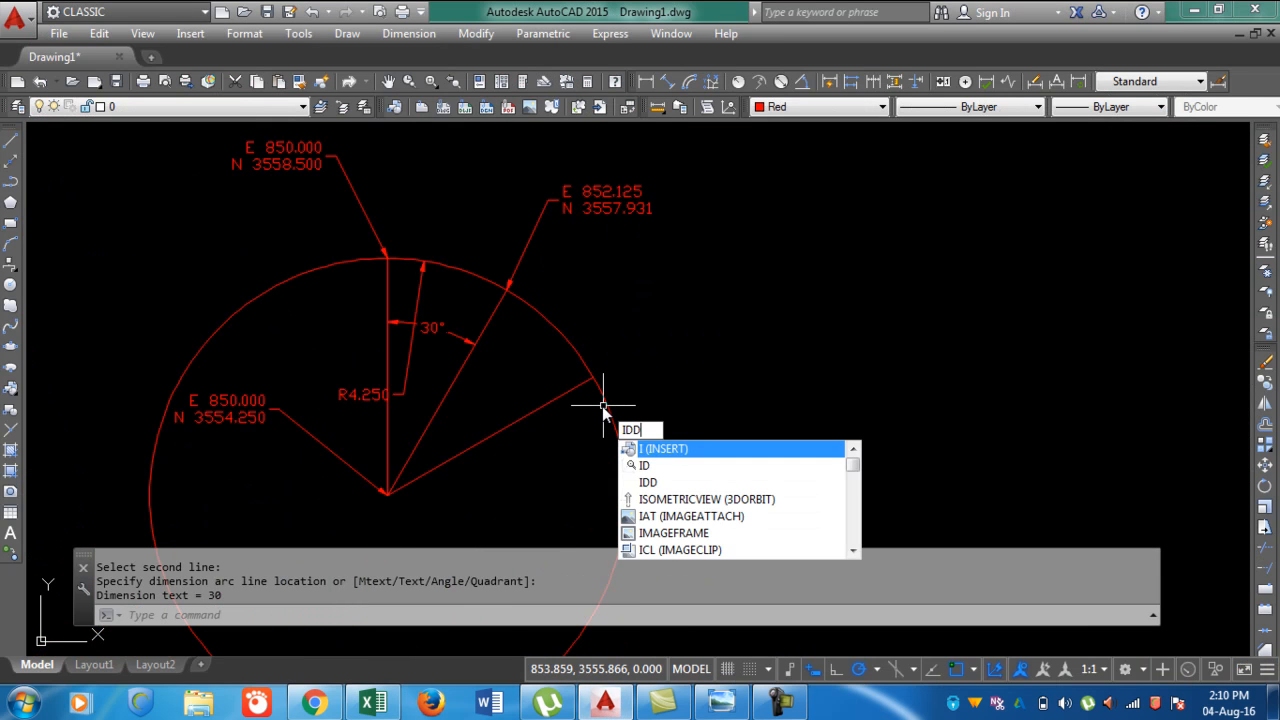
pyautogui.press('Return')
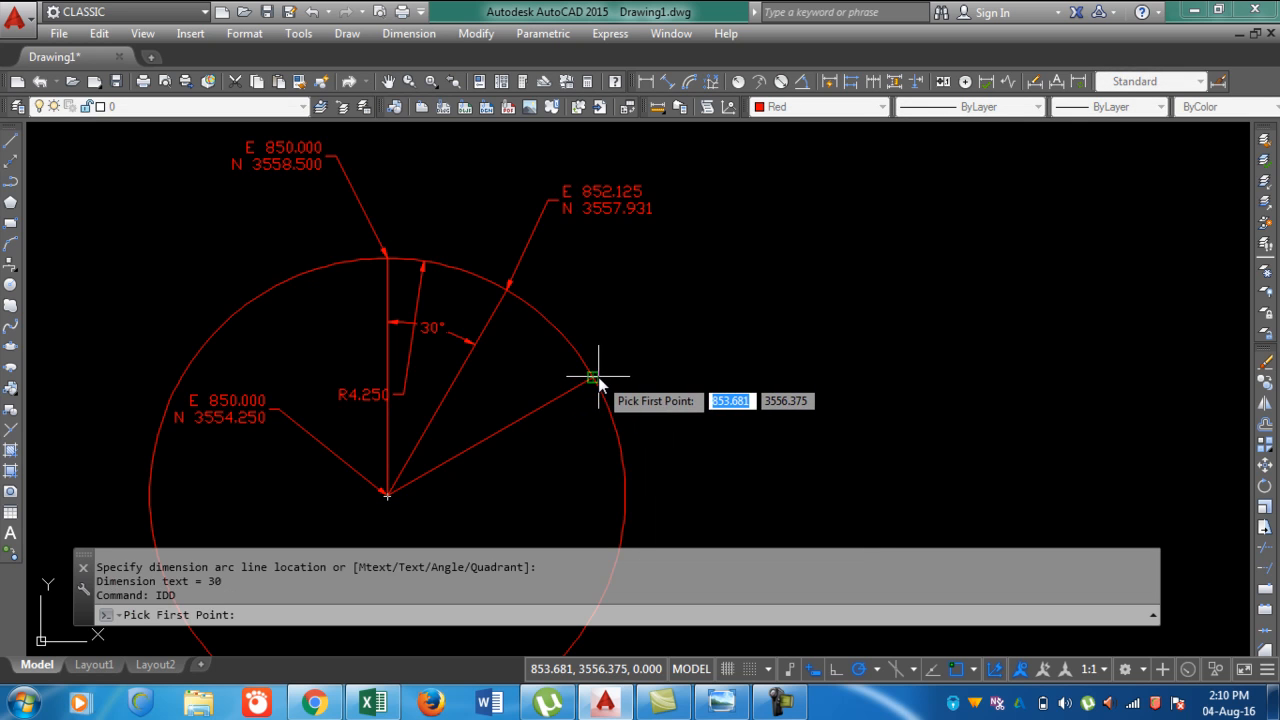
pyautogui.click(596, 377)
pyautogui.click(653, 303)
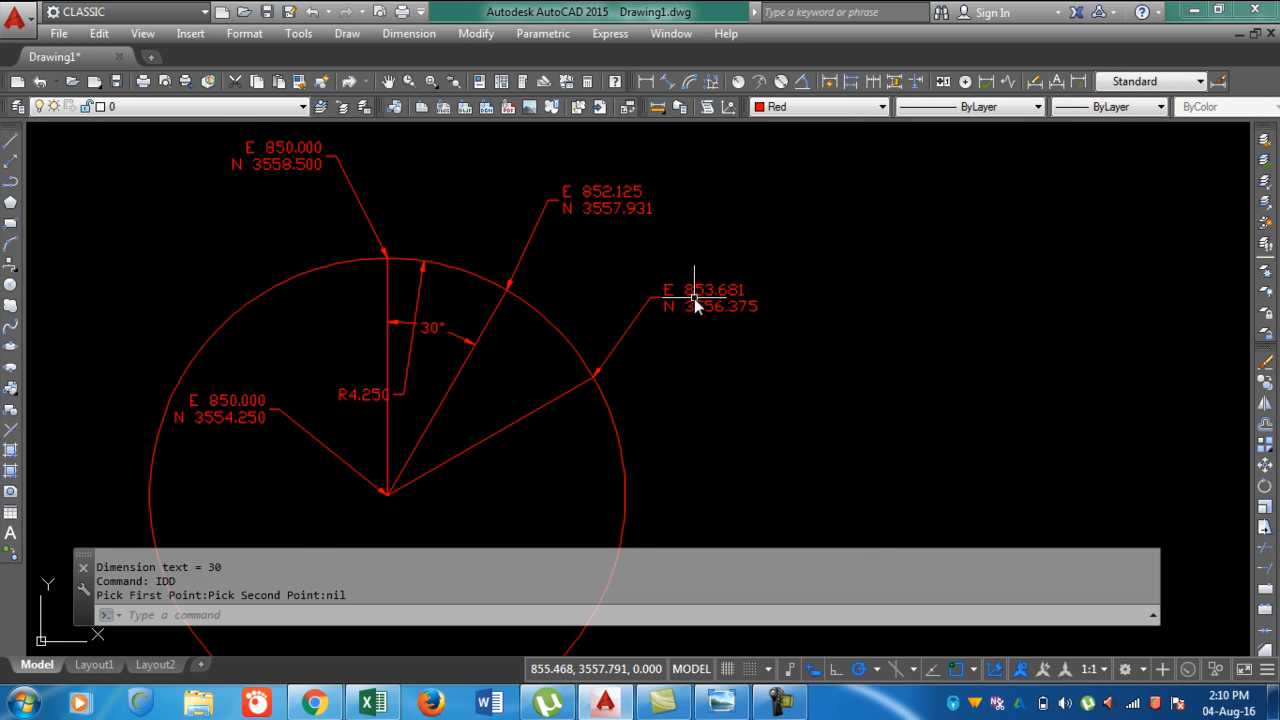
# Add an angular dimension between the vertical radius line and the lower sloping radius line, inside the existing 30° dimension.
pyautogui.scroll(4, 713, 300)
pyautogui.scroll(-2, 733, 325)
pyautogui.moveTo(626, 381); pyautogui.dragTo(649, 263)
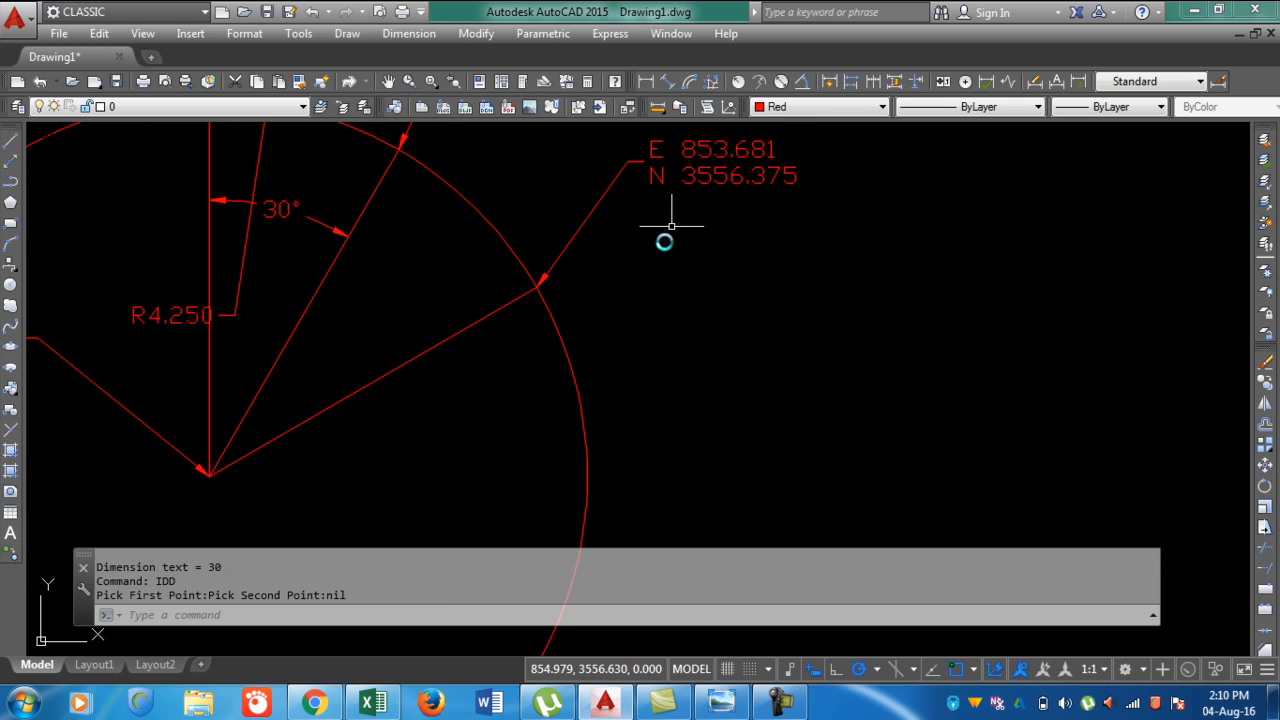
pyautogui.click(802, 83)
pyautogui.click(208, 376)
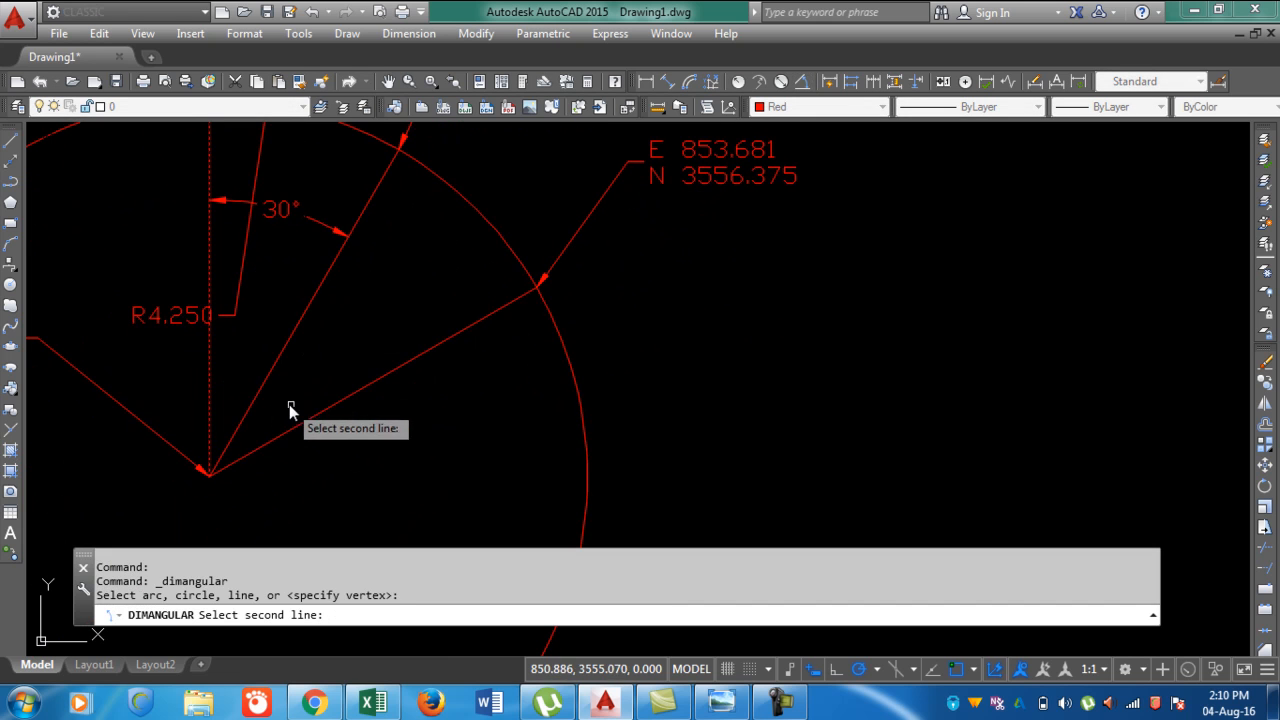
pyautogui.click(306, 420)
pyautogui.click(354, 374)
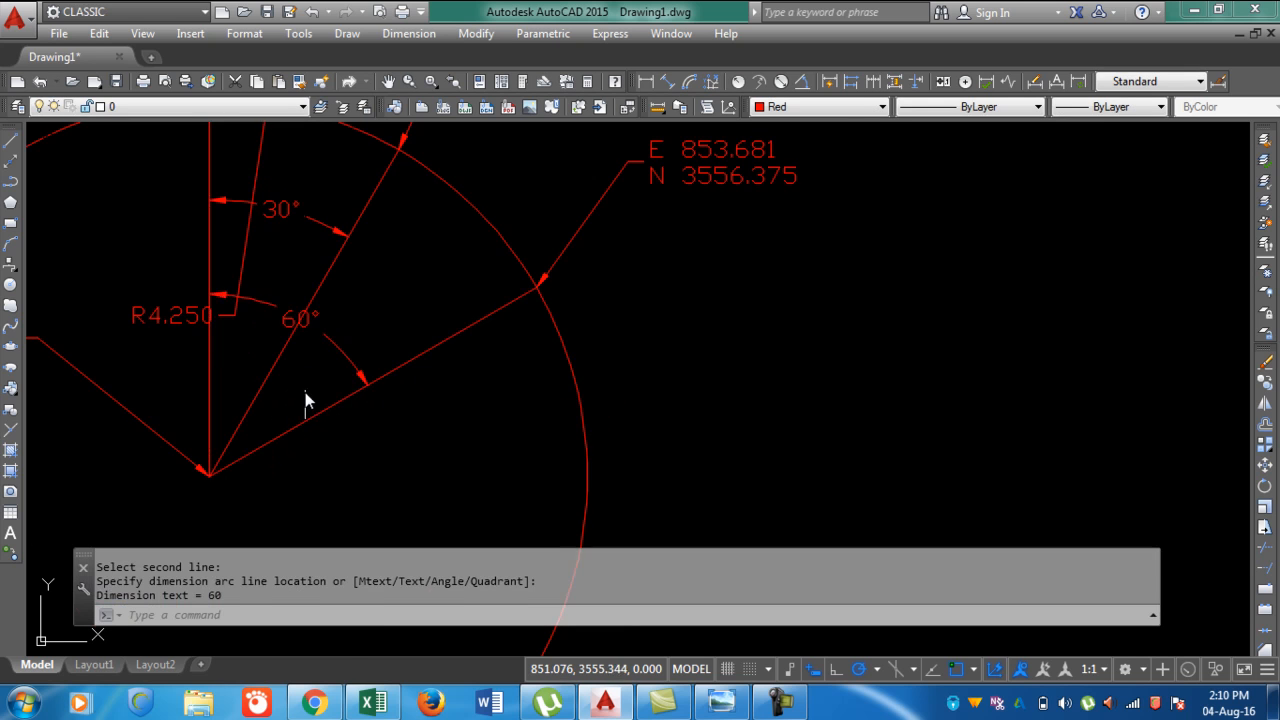
# Compare the labelled circle with the hand-drawn sketch in Windows Photo Viewer, and return to Excel to review the north formula in F6.
pyautogui.scroll(-4, 309, 380)
pyautogui.scroll(2, 185, 362)
pyautogui.scroll(2, 185, 362)
pyautogui.moveTo(277, 434); pyautogui.dragTo(391, 474)
pyautogui.scroll(-2, 439, 352)
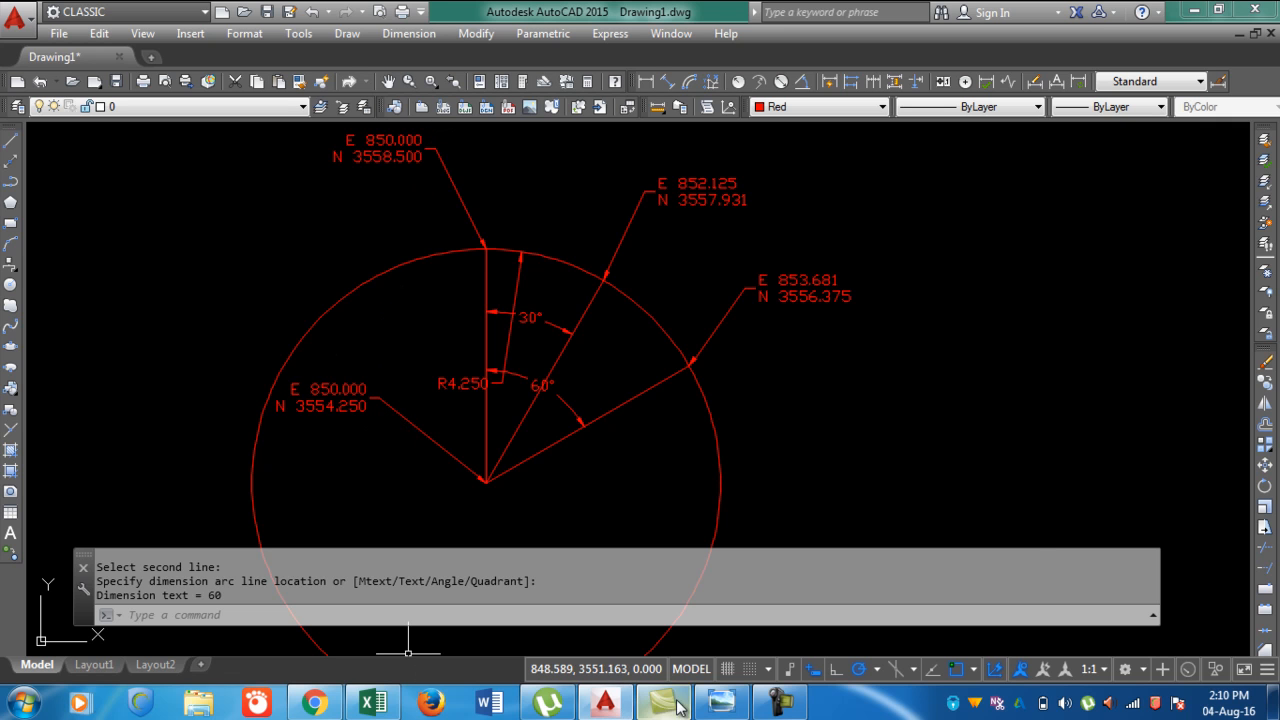
pyautogui.click(721, 702)
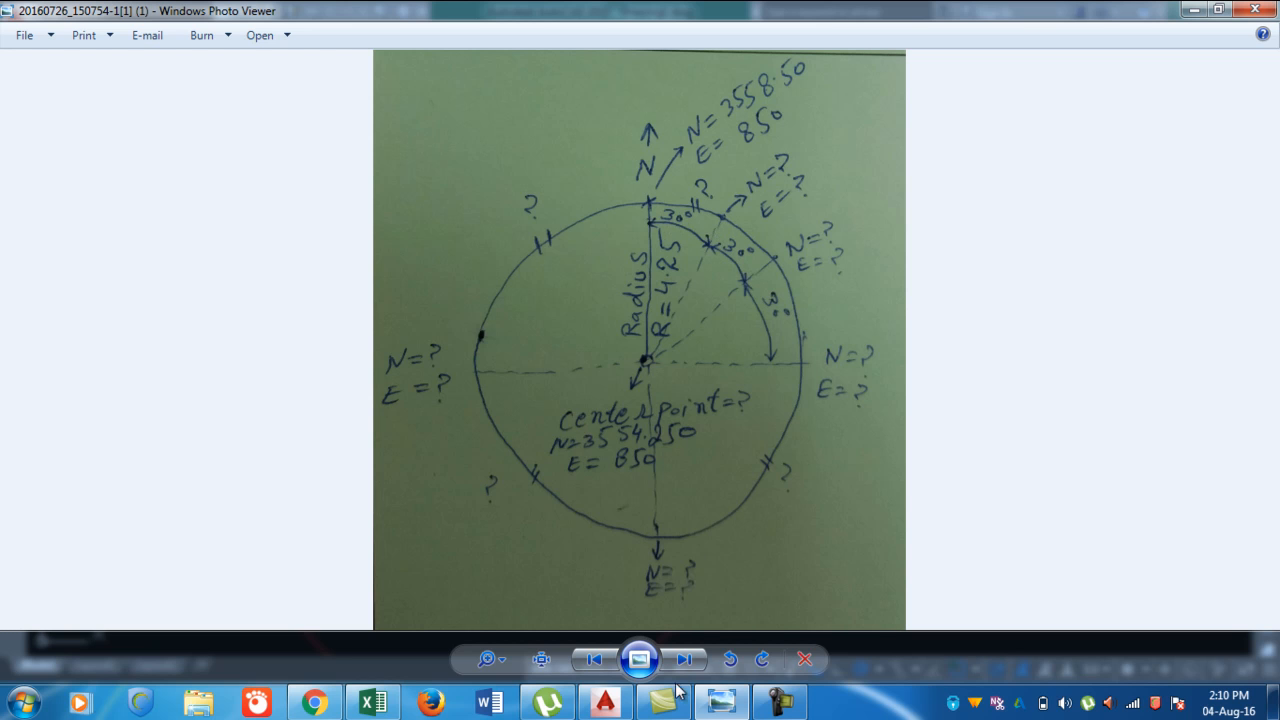
pyautogui.click(600, 710)
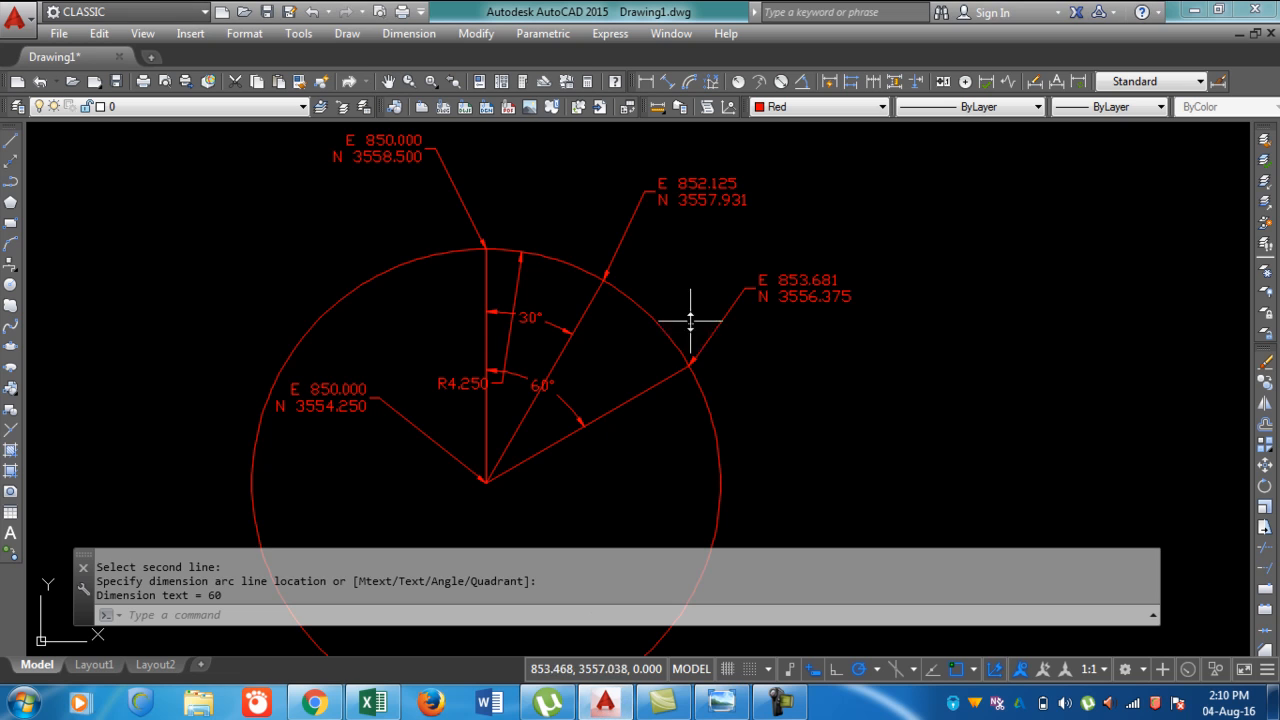
pyautogui.click(370, 703)
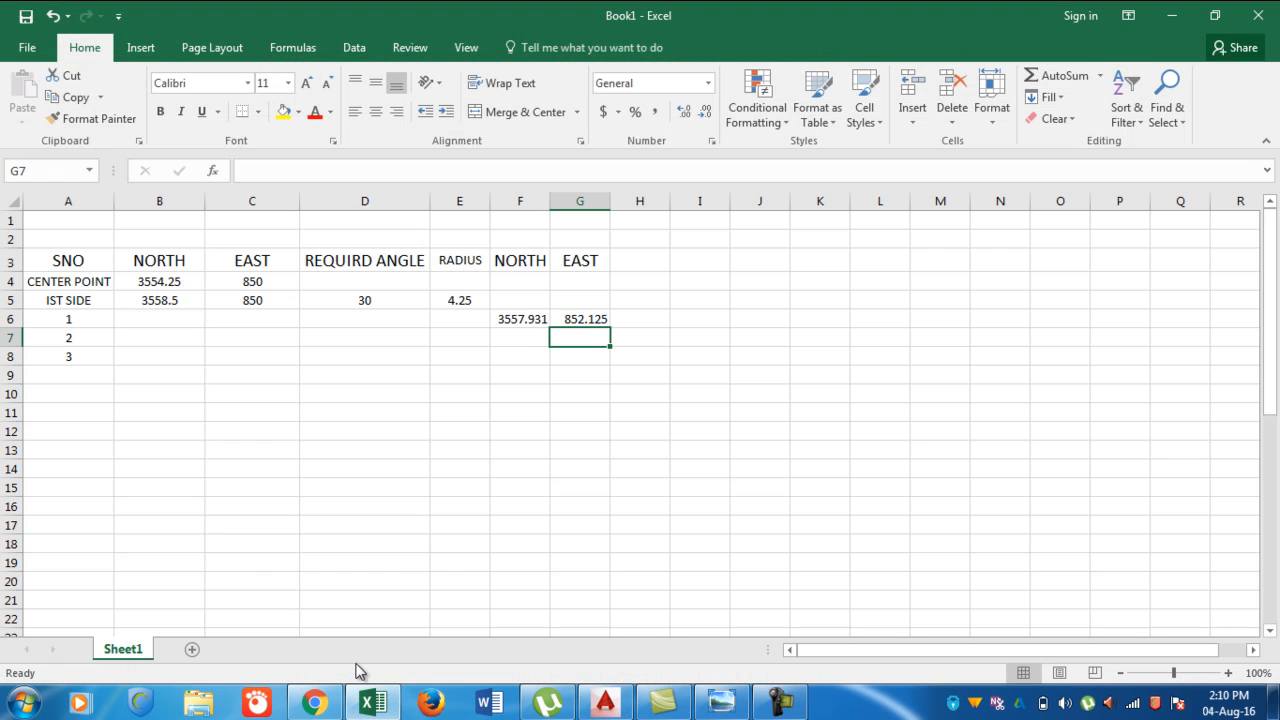
pyautogui.click(515, 318)
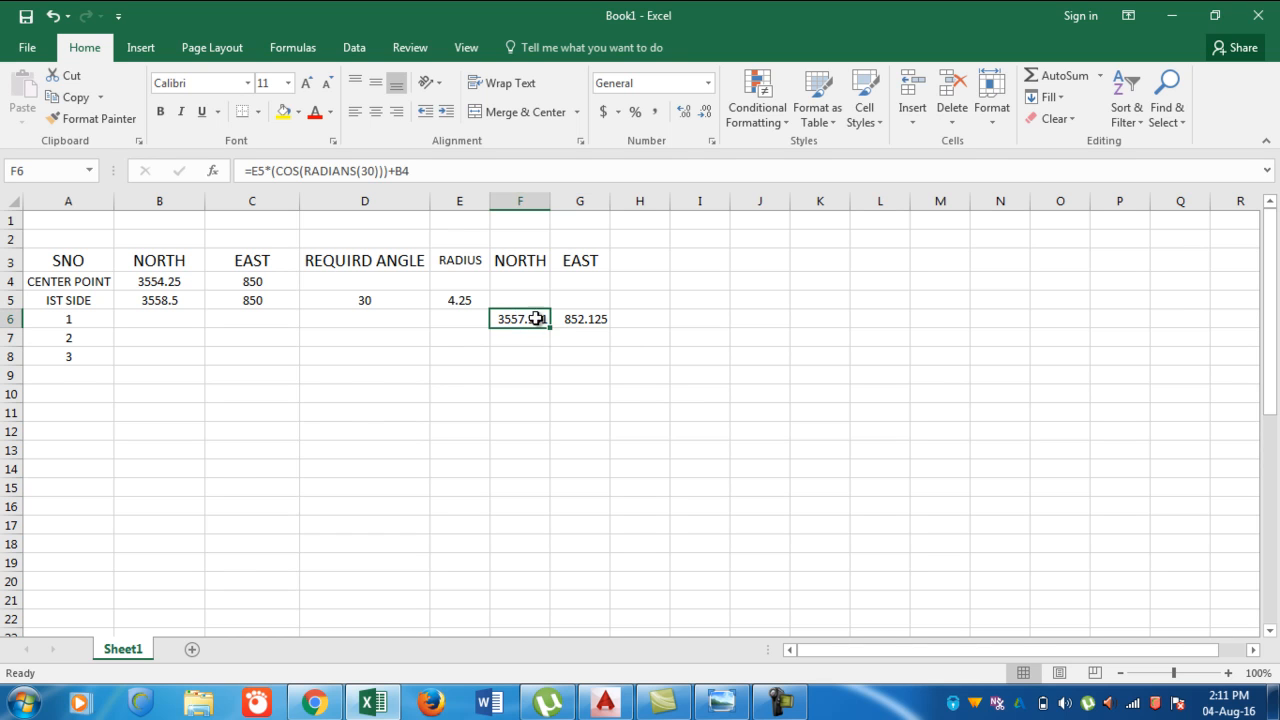
pyautogui.moveTo(549, 328)
pyautogui.mouseDown()
pyautogui.moveTo(563, 421)
pyautogui.moveTo(551, 325)
pyautogui.mouseUp()
# Enter the north coordinate formula for point 2 in F7 as =E5*COS(RADIANS(60)))+B4.
pyautogui.click(517, 336)
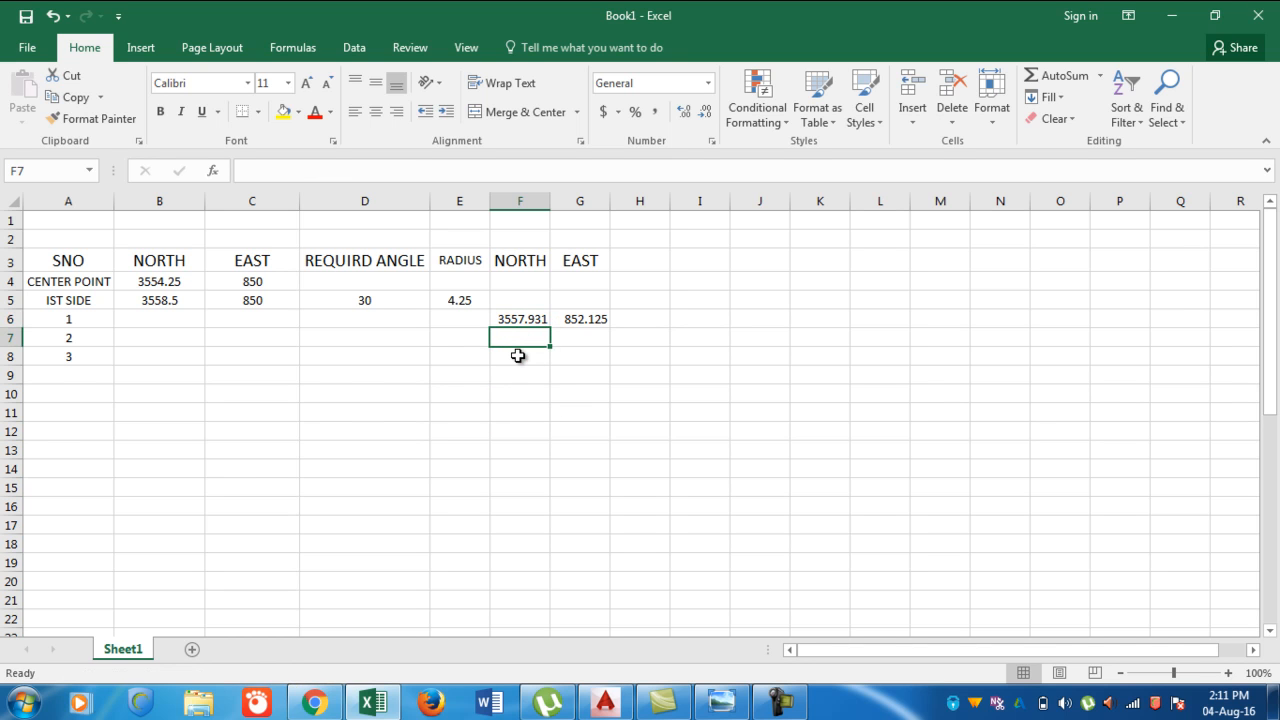
pyautogui.write('=')
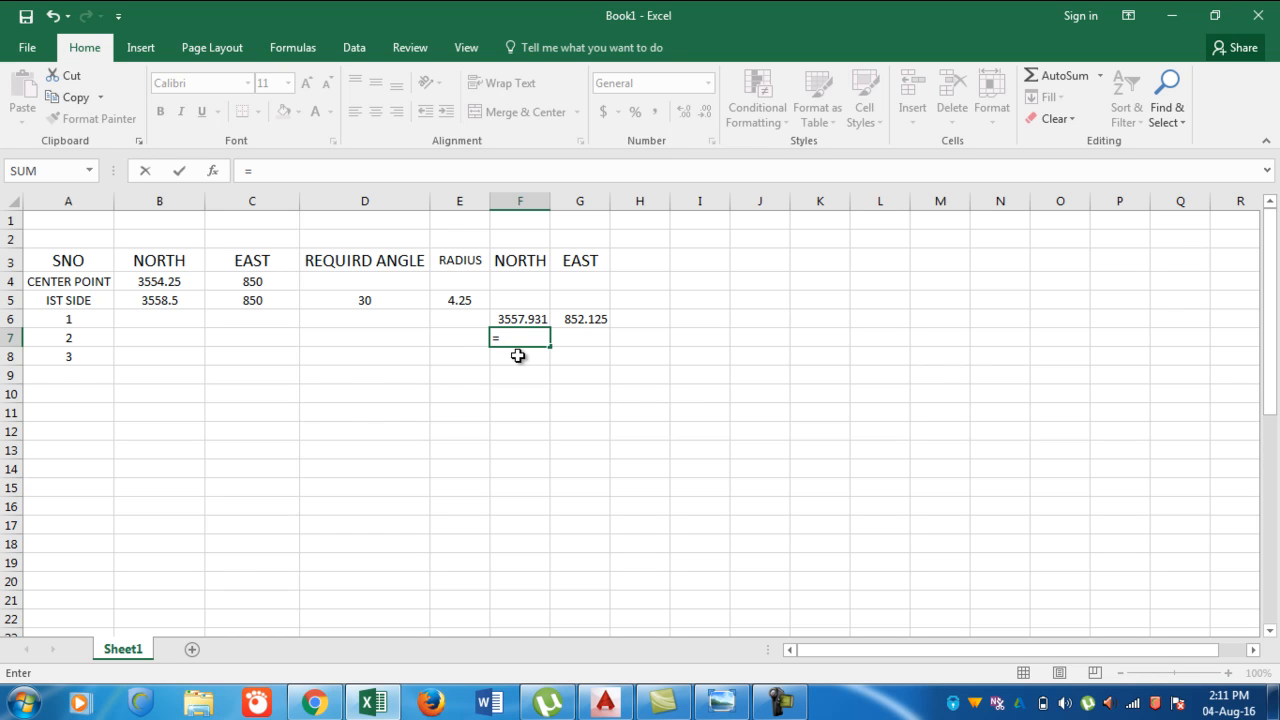
pyautogui.click(457, 300)
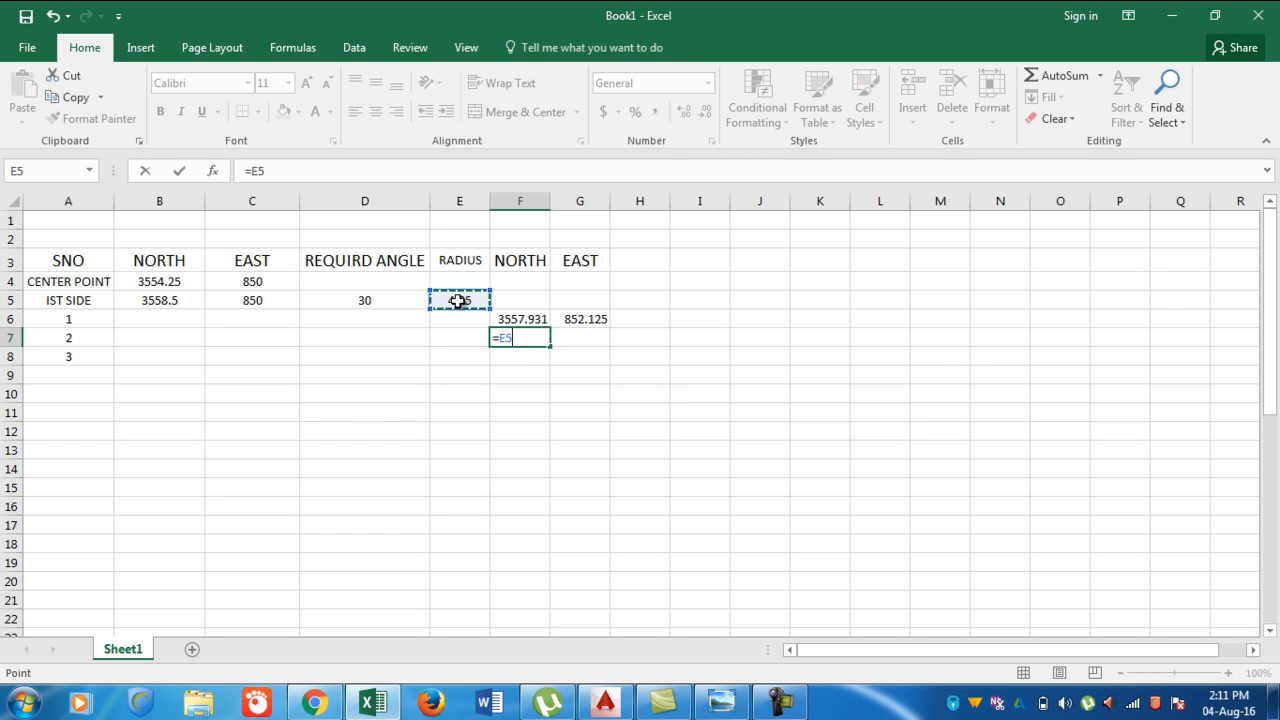
pyautogui.write('*')
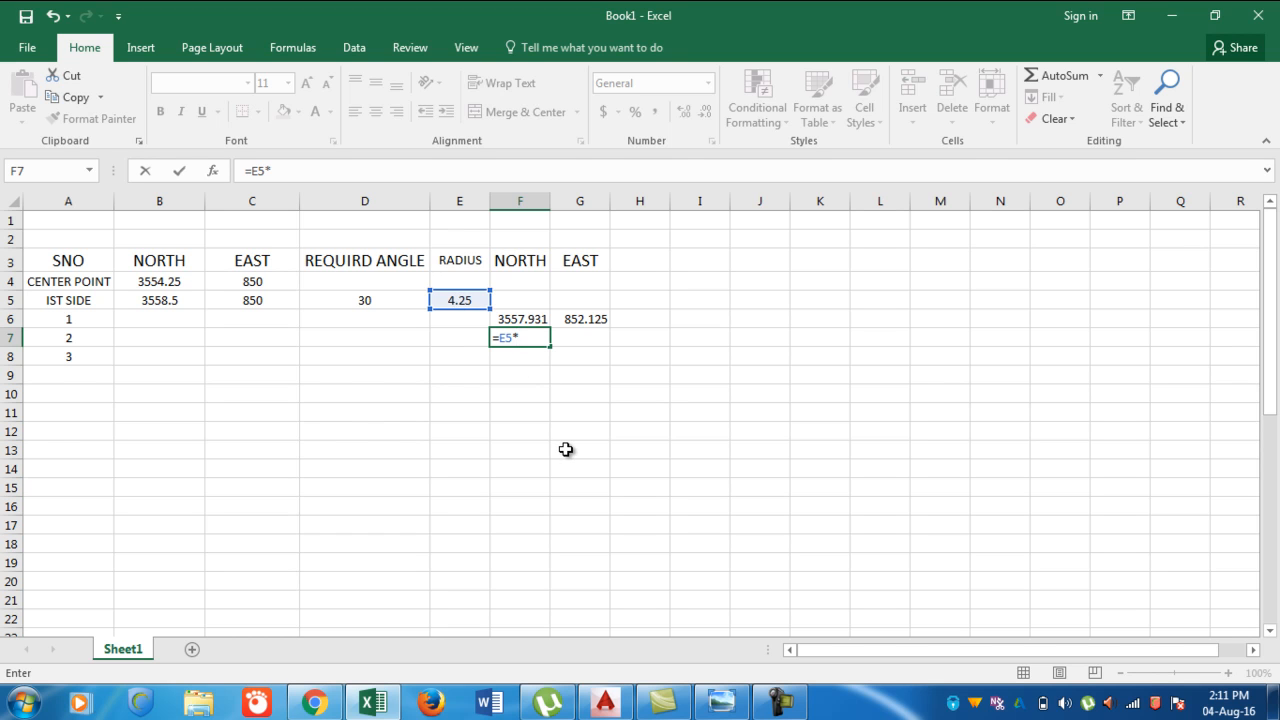
pyautogui.write('C')
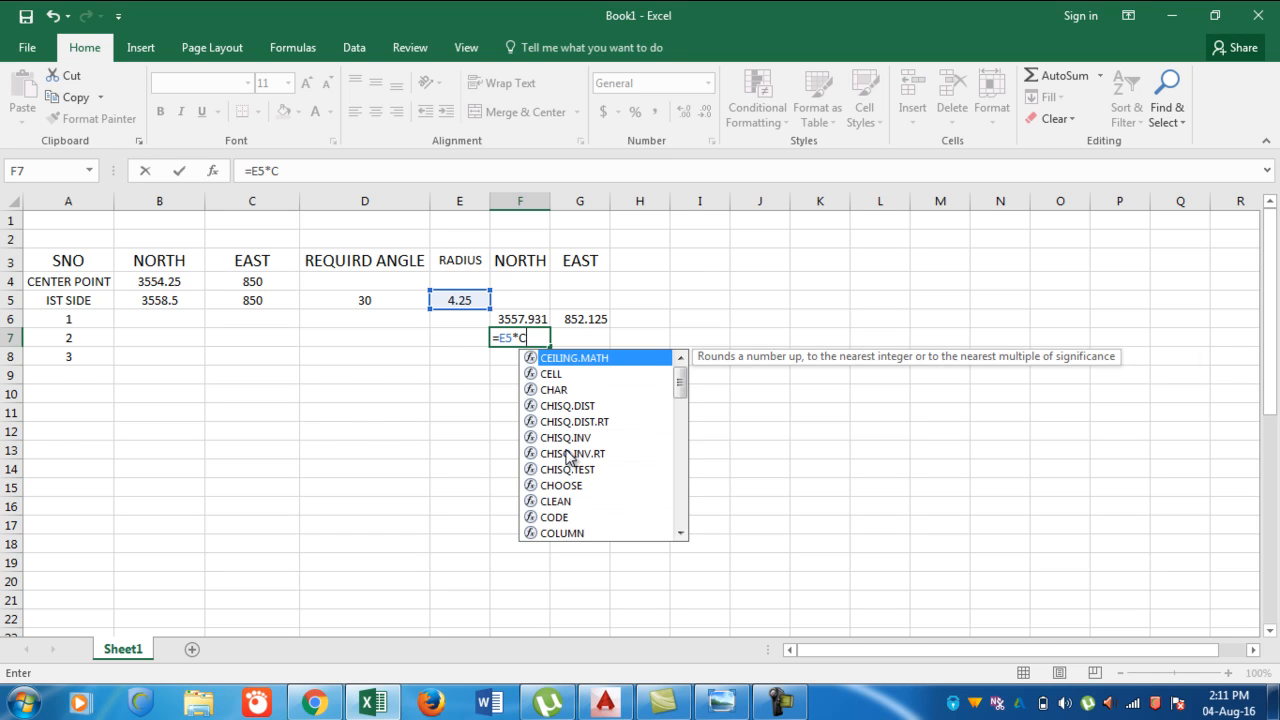
pyautogui.write('OS')
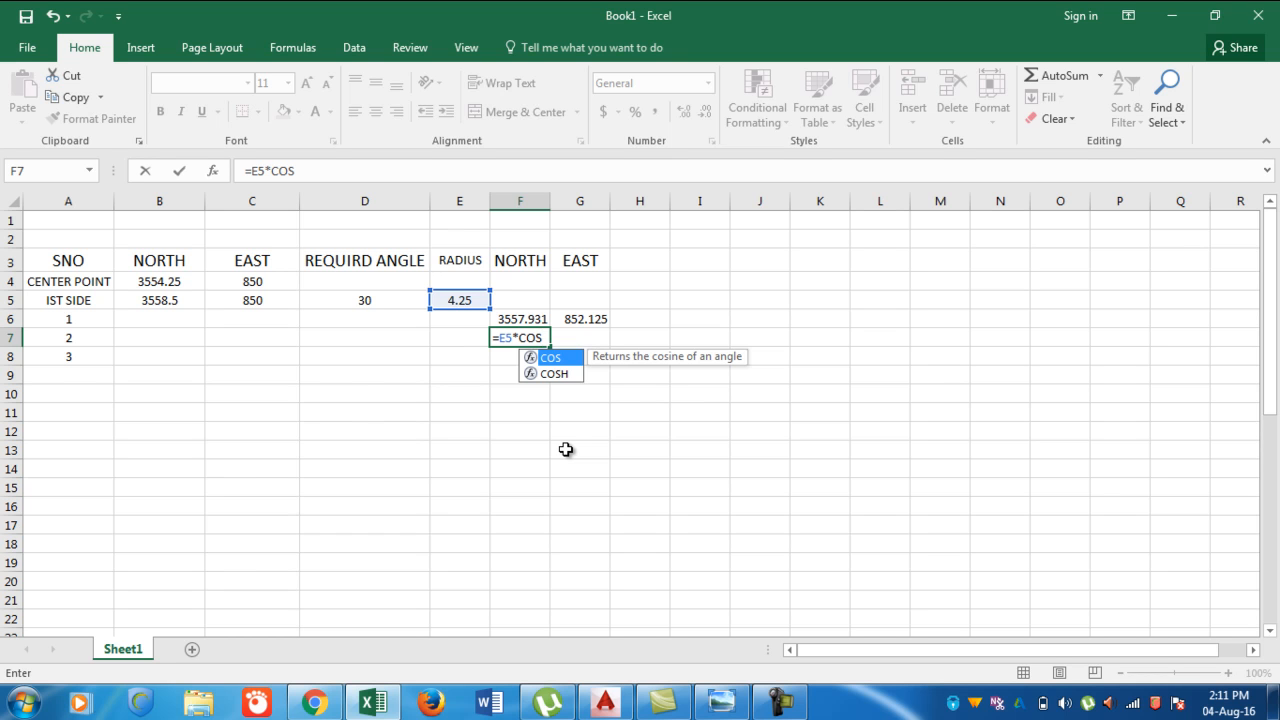
pyautogui.write('(RADI')
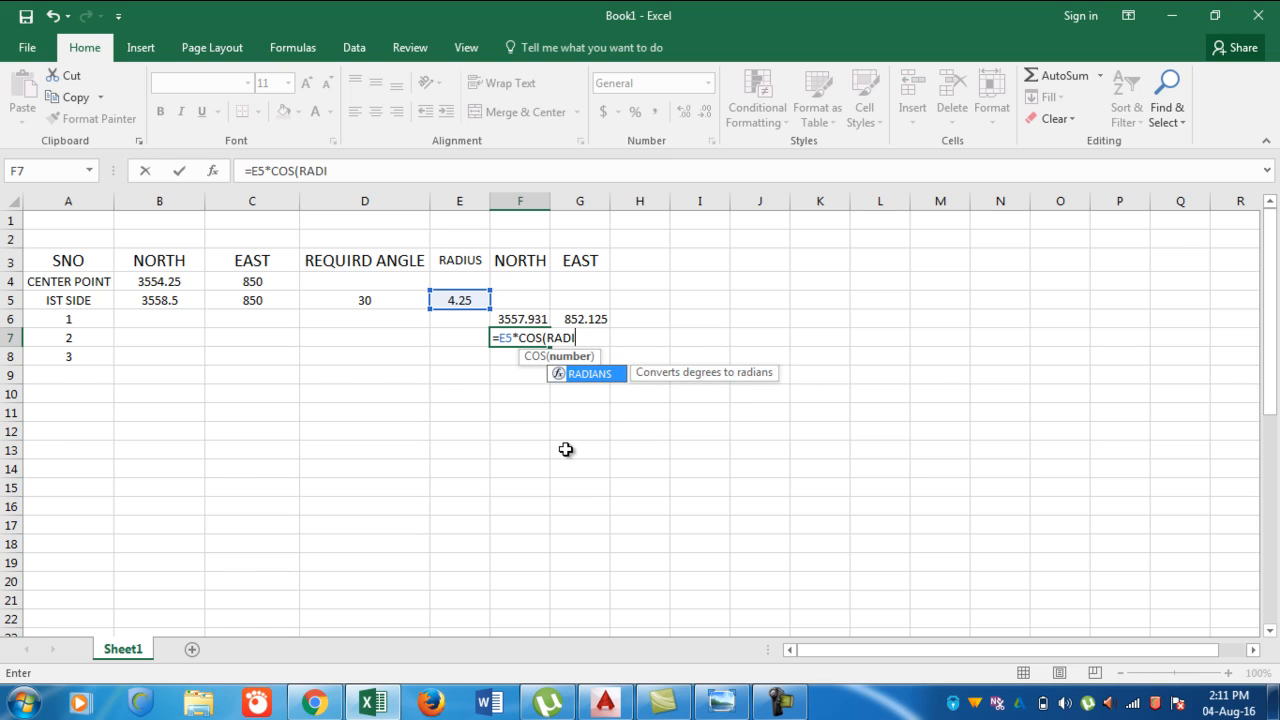
pyautogui.write('ANS(')
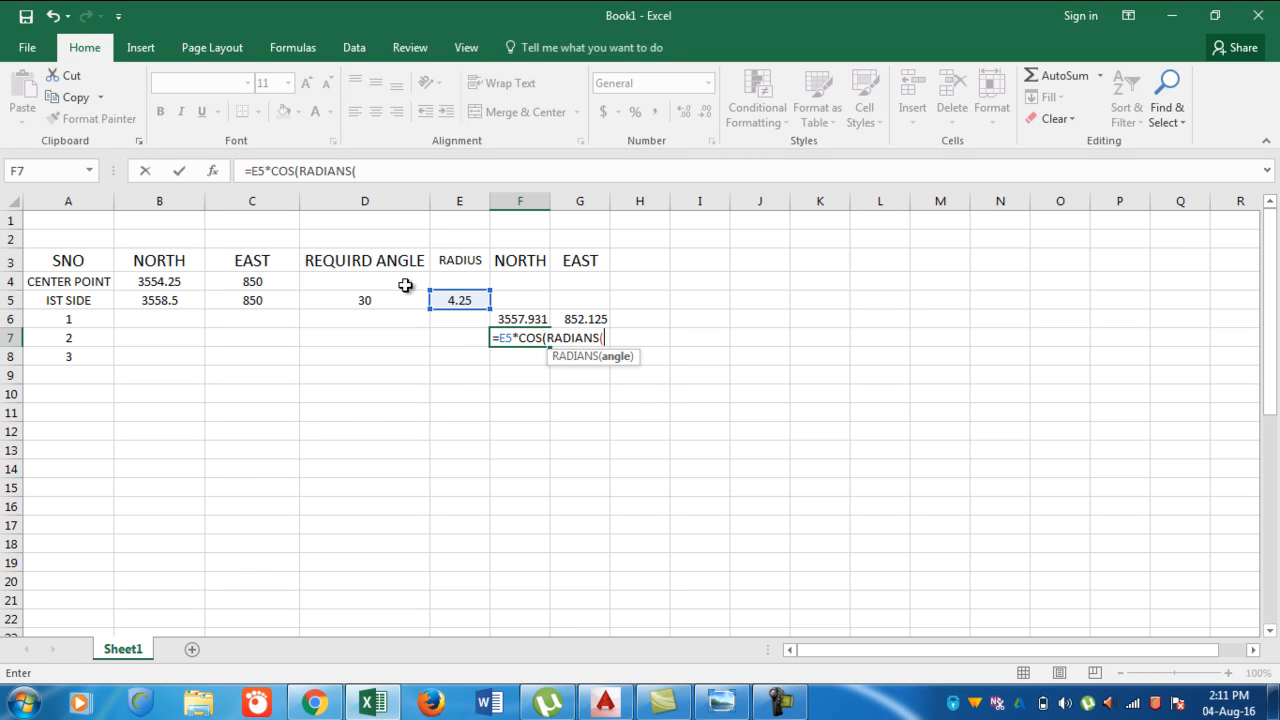
pyautogui.write('60)))+')
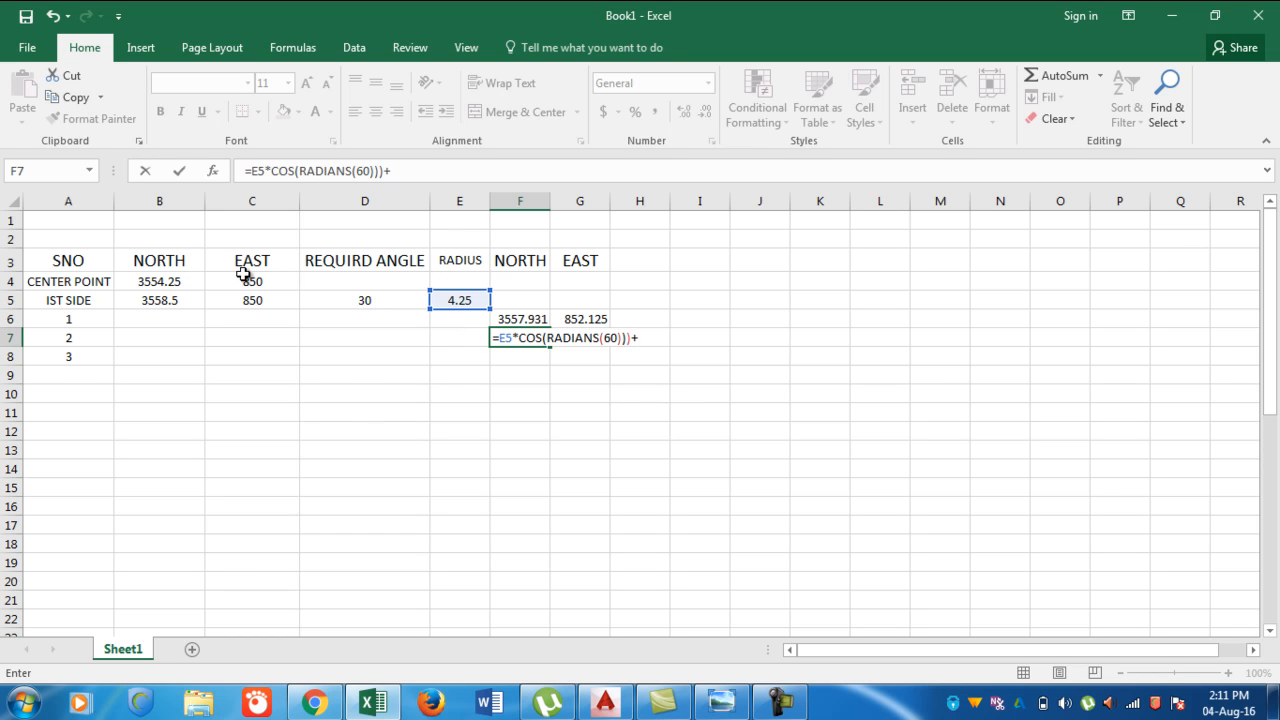
pyautogui.click(173, 282)
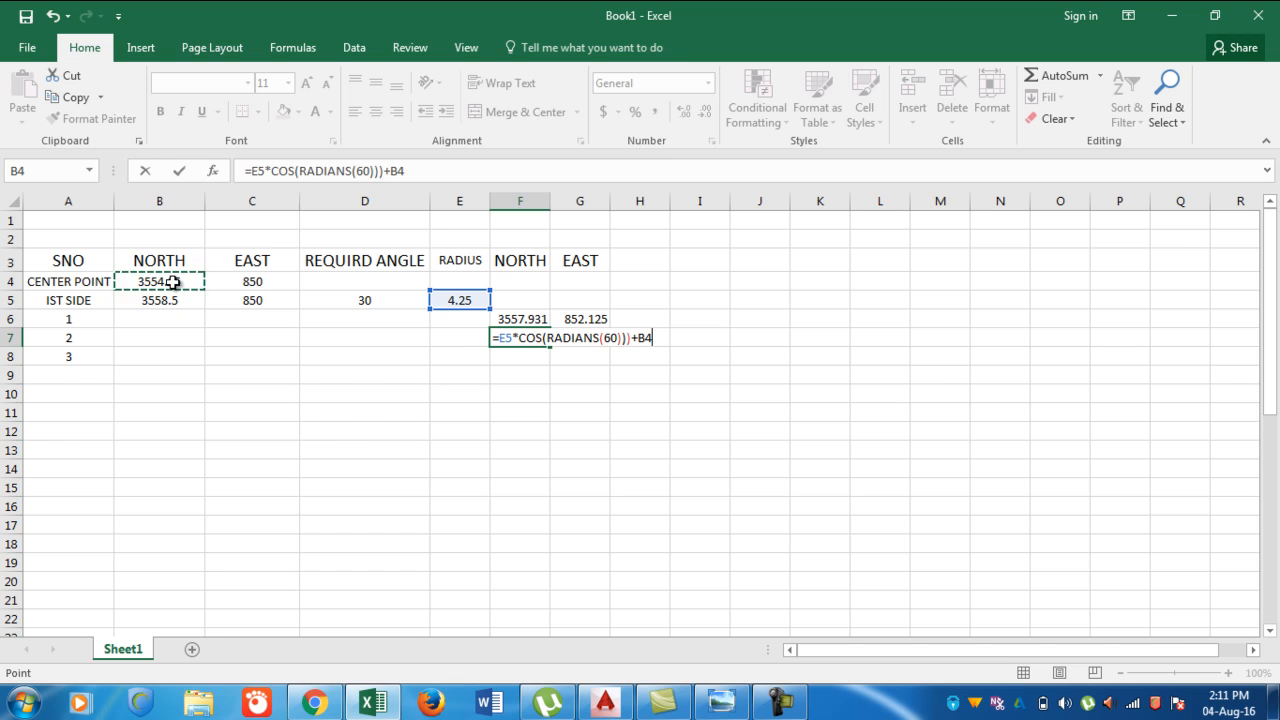
pyautogui.press('Return')
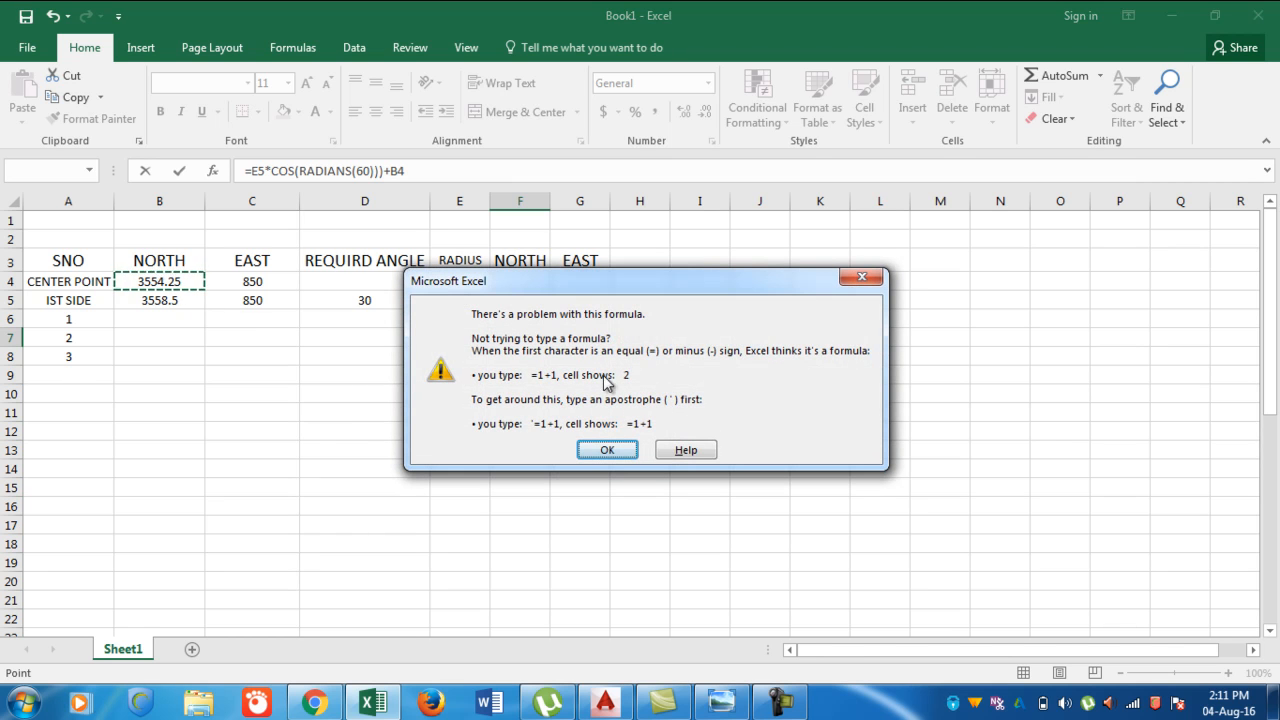
pyautogui.click(607, 450)
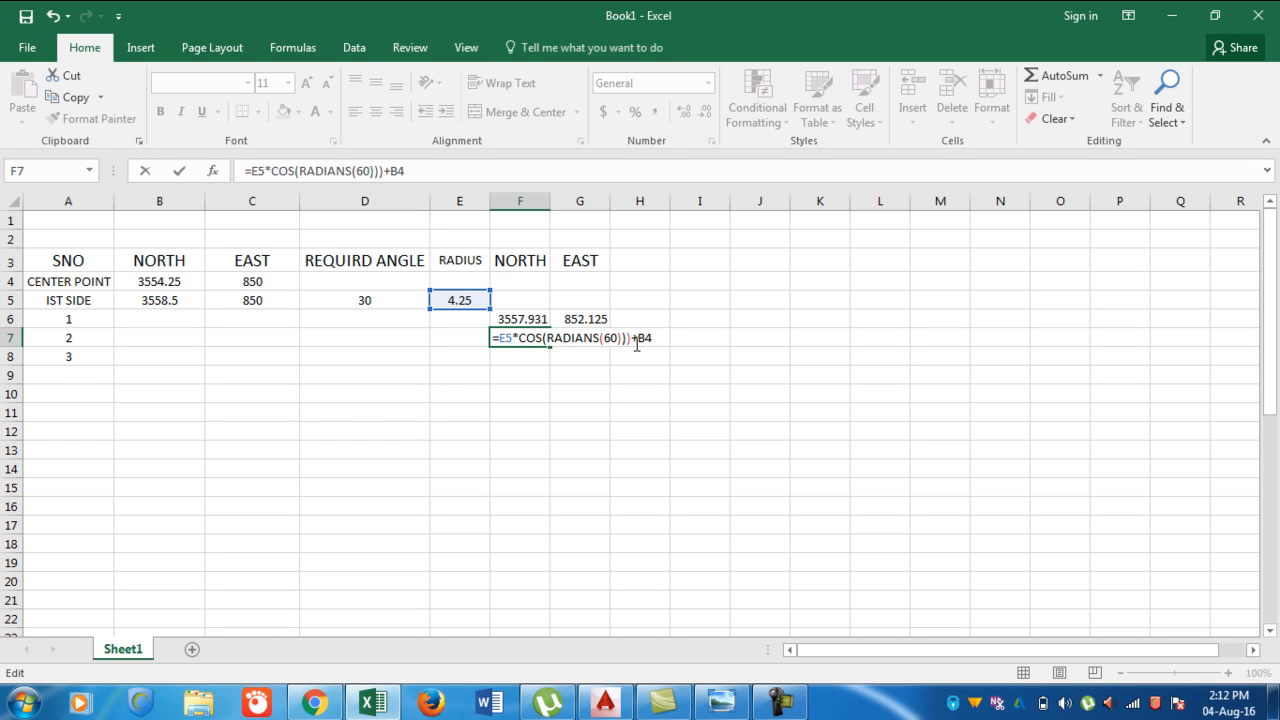
# Correct the parentheses of the F7 formula so it reads =E5*(COS(RADIANS(60)))+B4.
pyautogui.click(634, 340)
pyautogui.press('Delete')
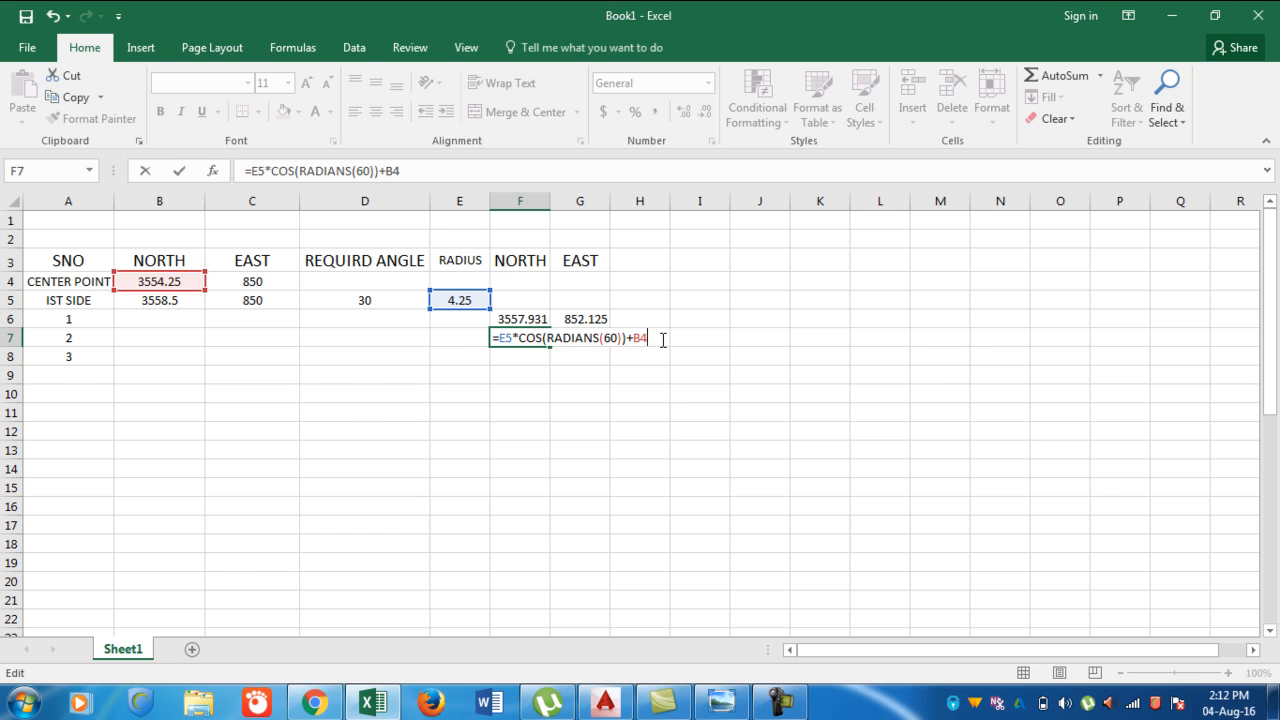
pyautogui.press('BackSpace')
pyautogui.press('BackSpace')
pyautogui.press('BackSpace')
pyautogui.press('BackSpace')
pyautogui.press('BackSpace')
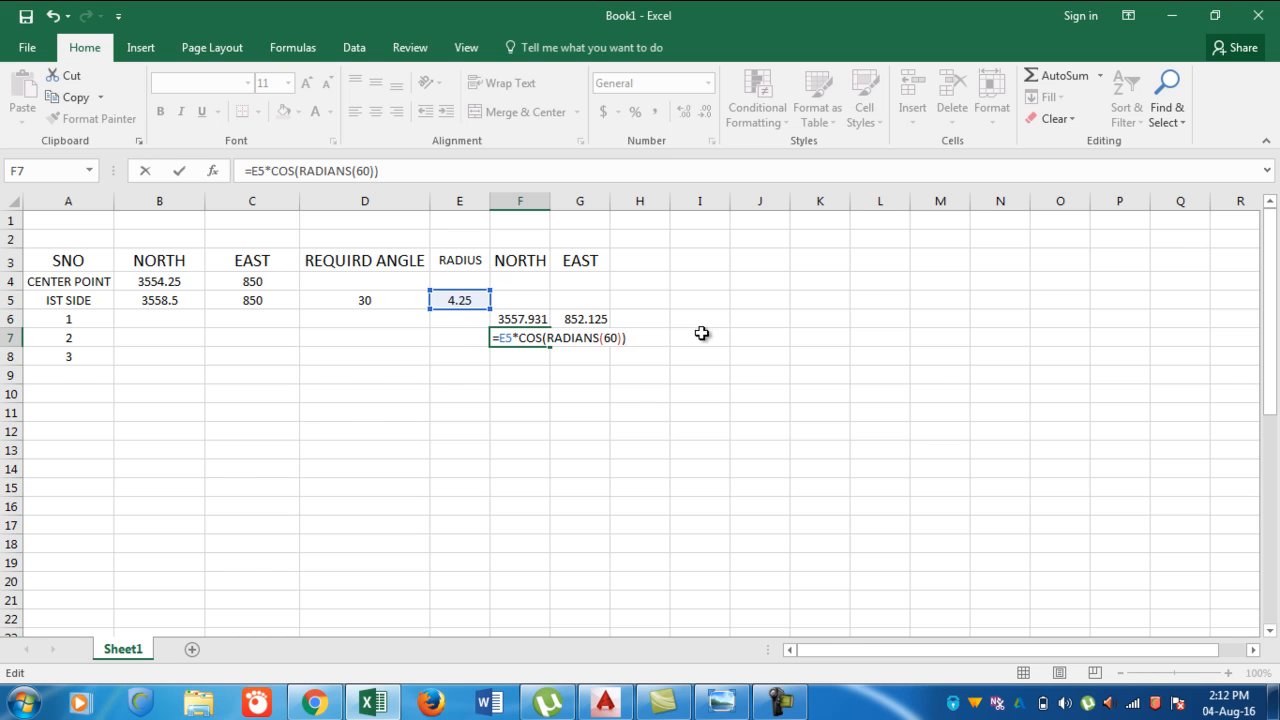
pyautogui.click(519, 337)
pyautogui.write('(60')
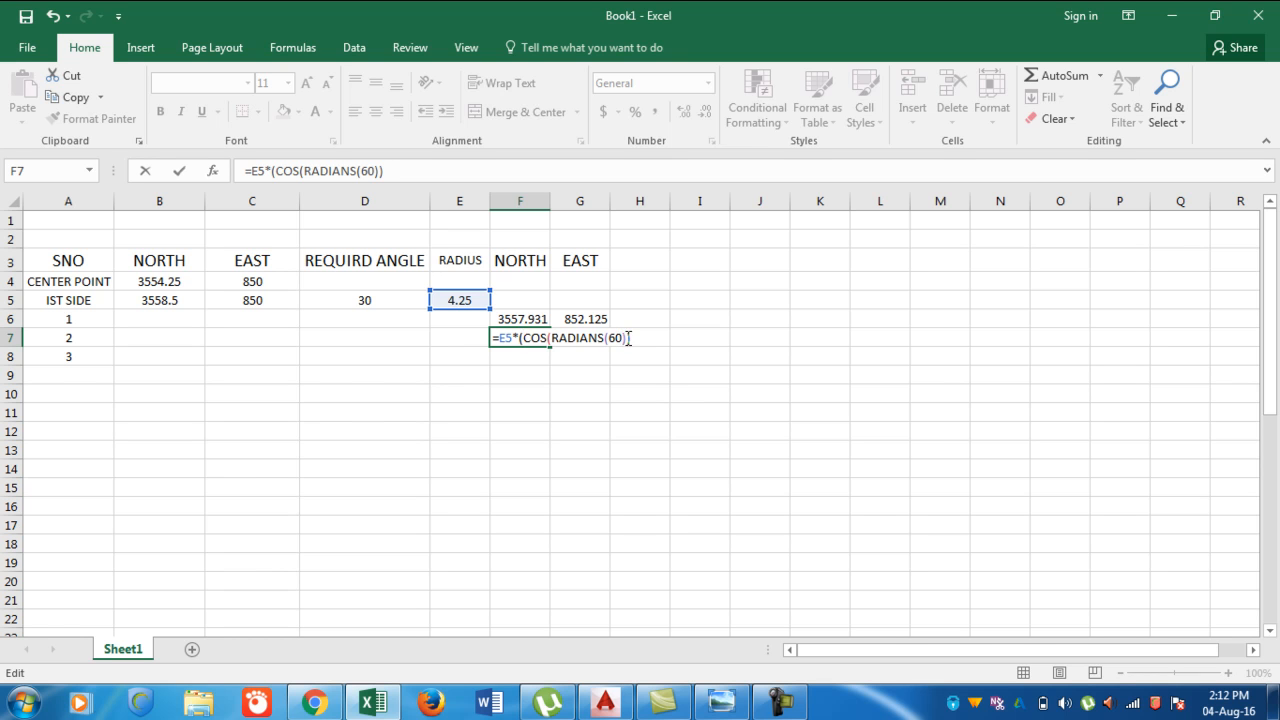
pyautogui.write(')))+')
pyautogui.click(170, 282)
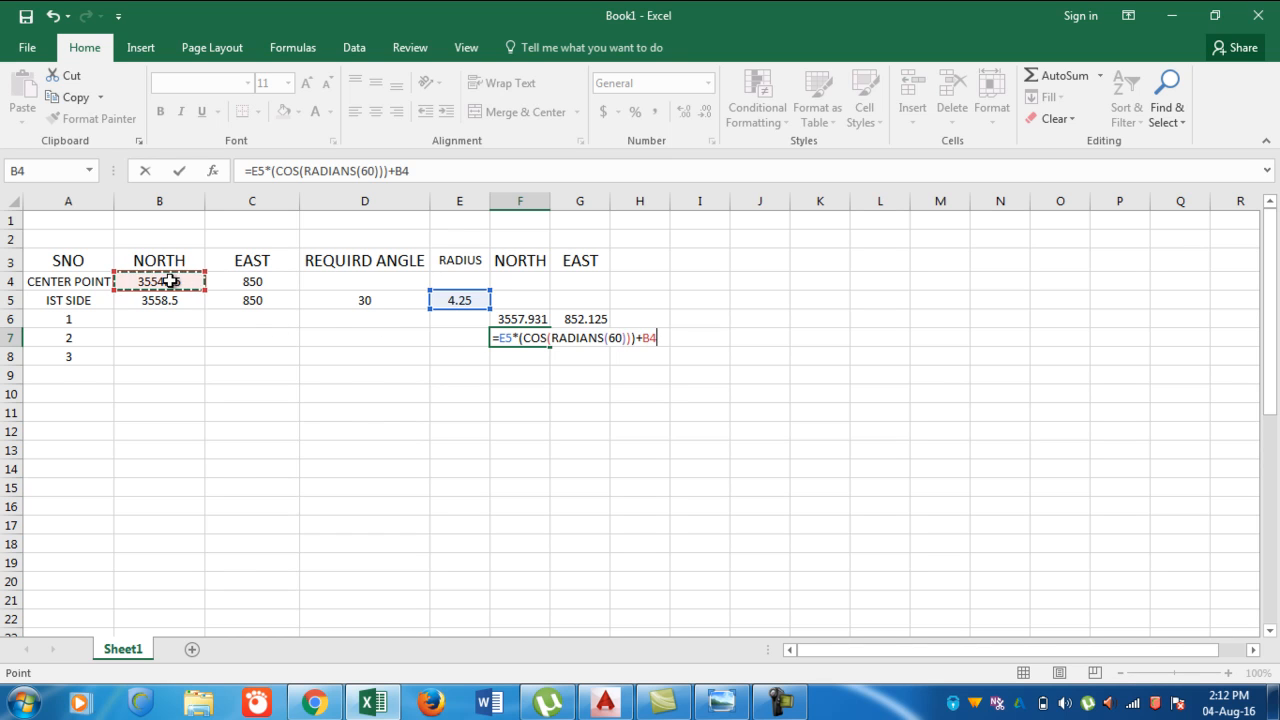
pyautogui.press('Return')
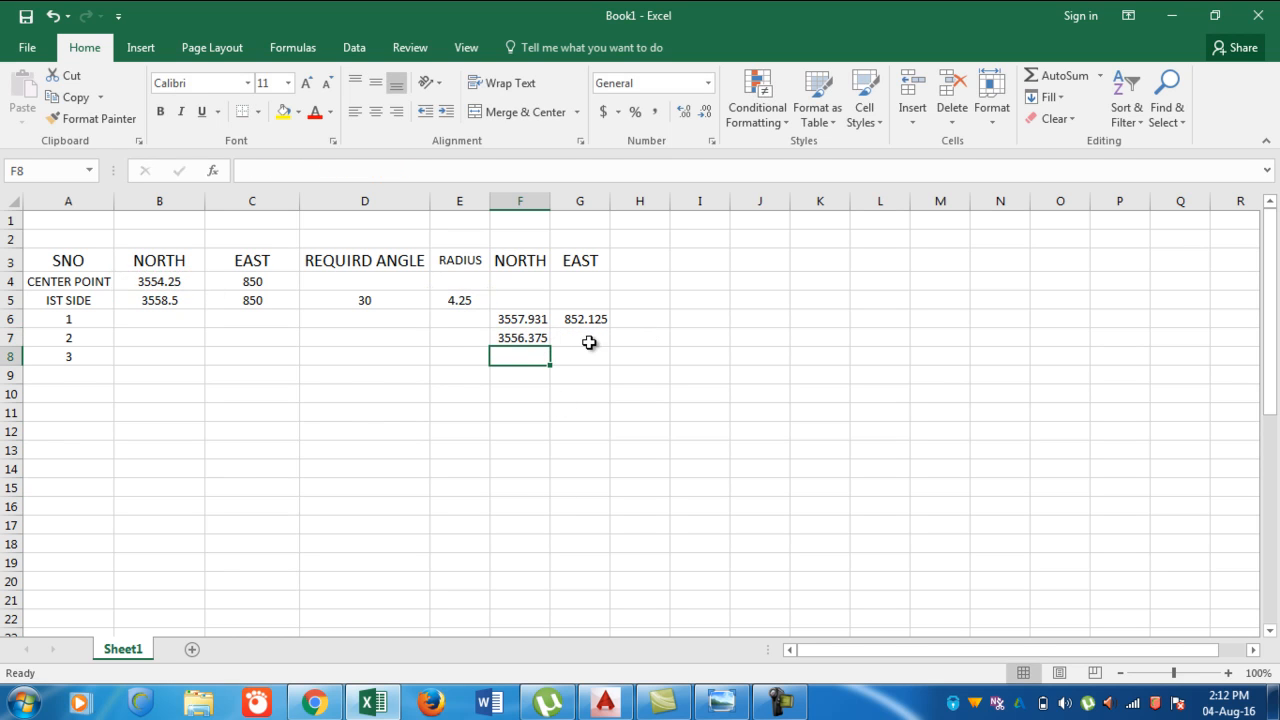
# Calculate the east coordinate of point 2 in G7 with the formula =E5*(SIN(RADIANS(60)))+C4.
pyautogui.click(582, 337)
pyautogui.write('=')
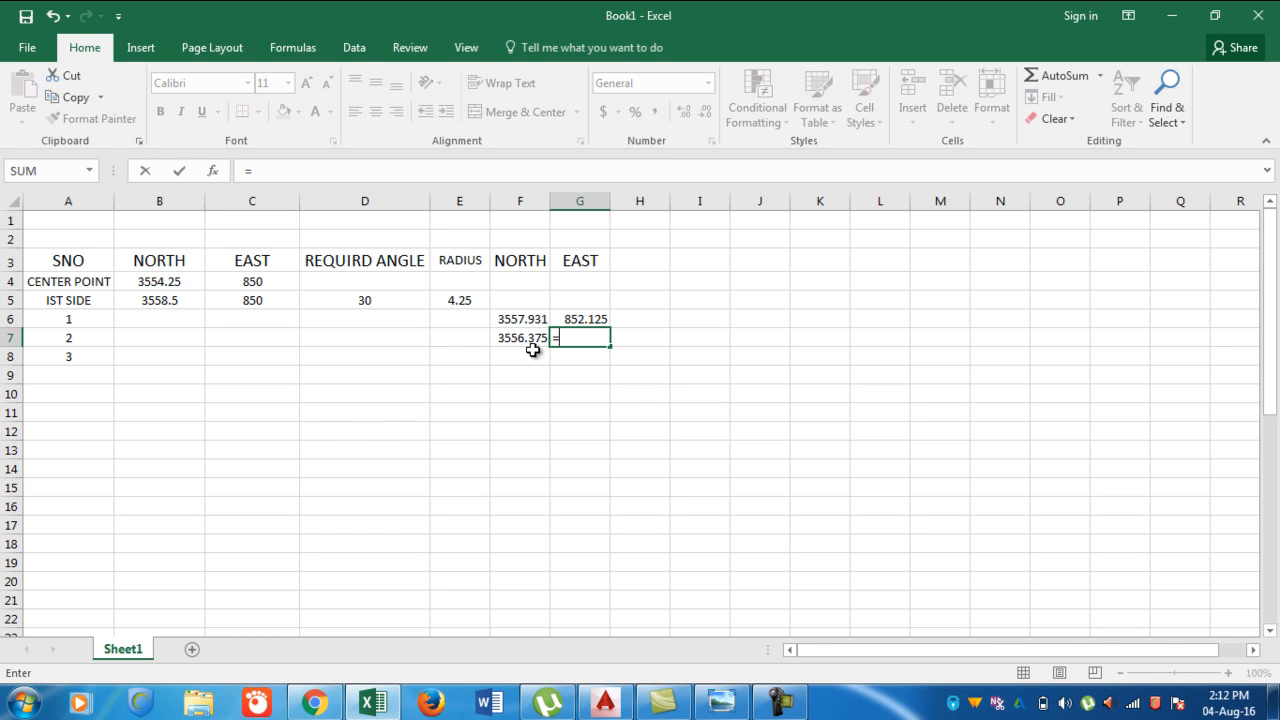
pyautogui.click(457, 296)
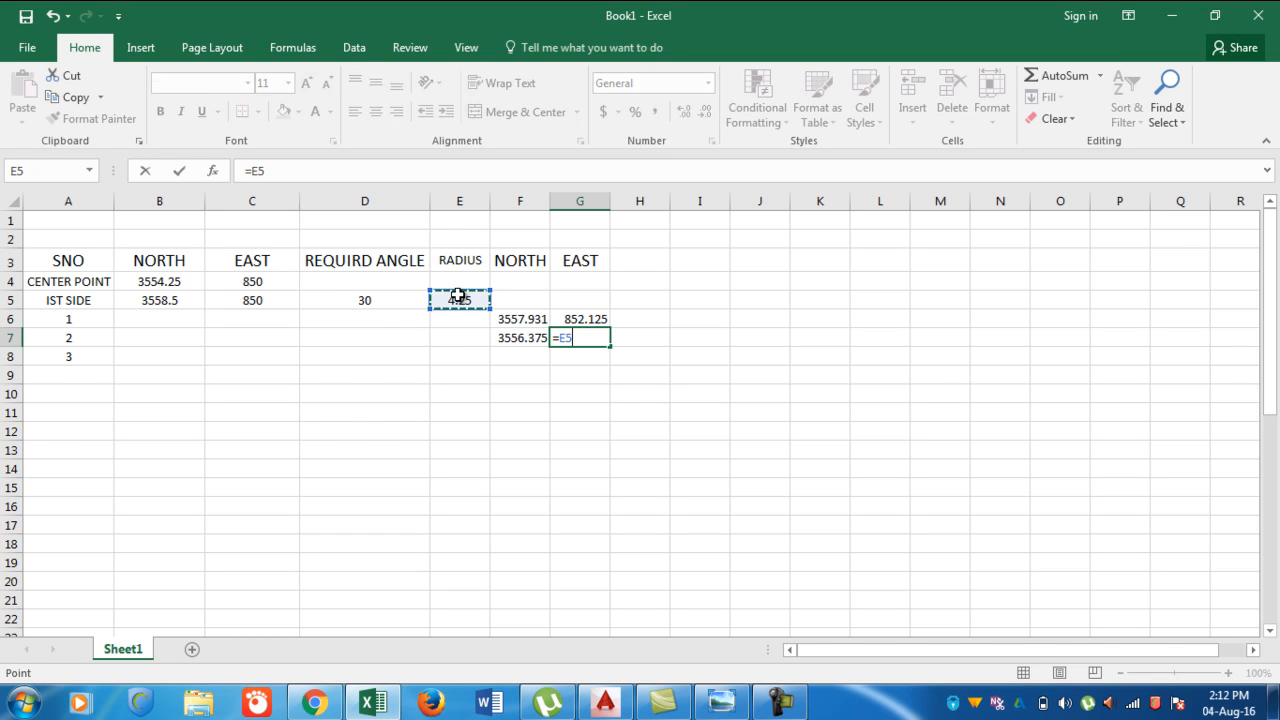
pyautogui.write('*')
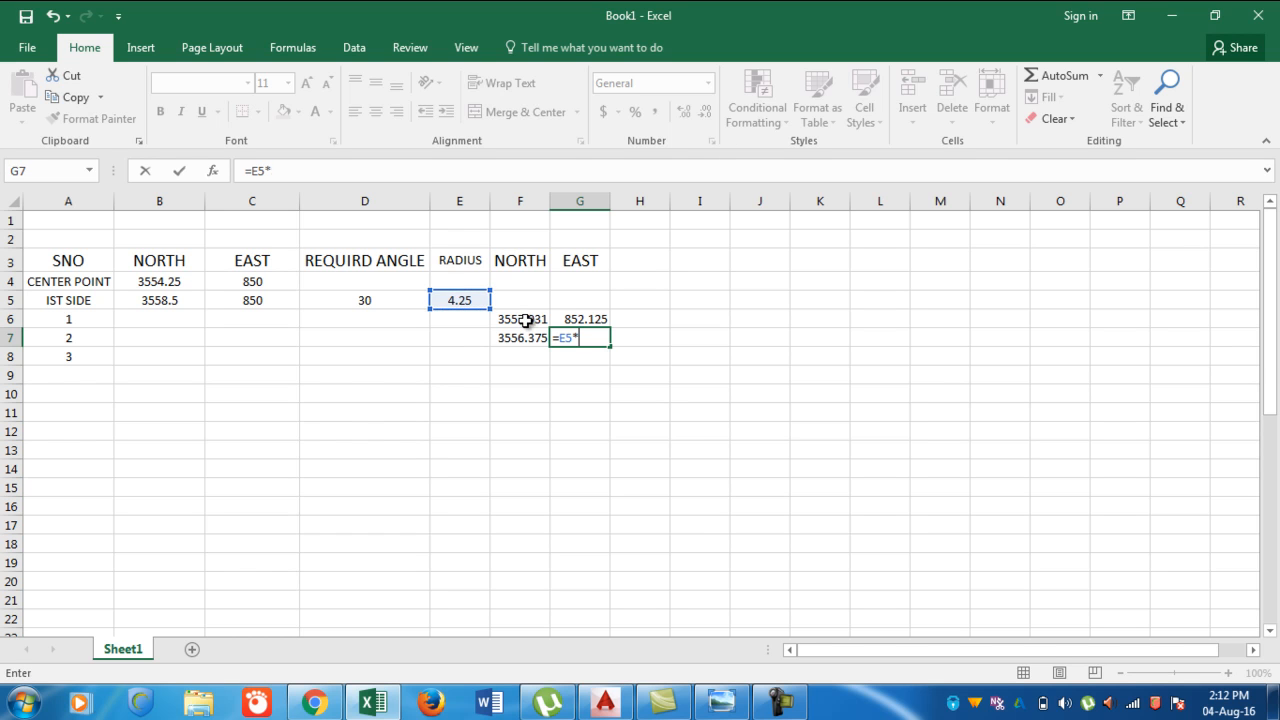
pyautogui.write('SIN')
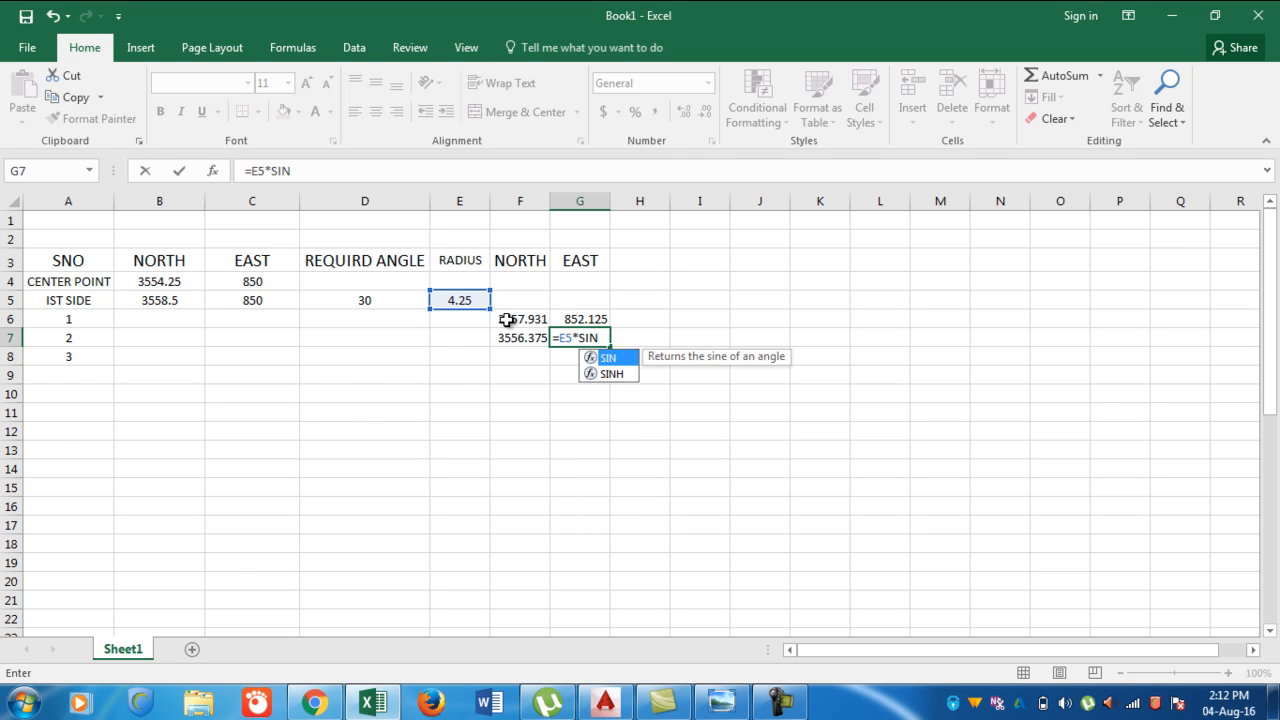
pyautogui.click(580, 340)
pyautogui.write('(SIN')
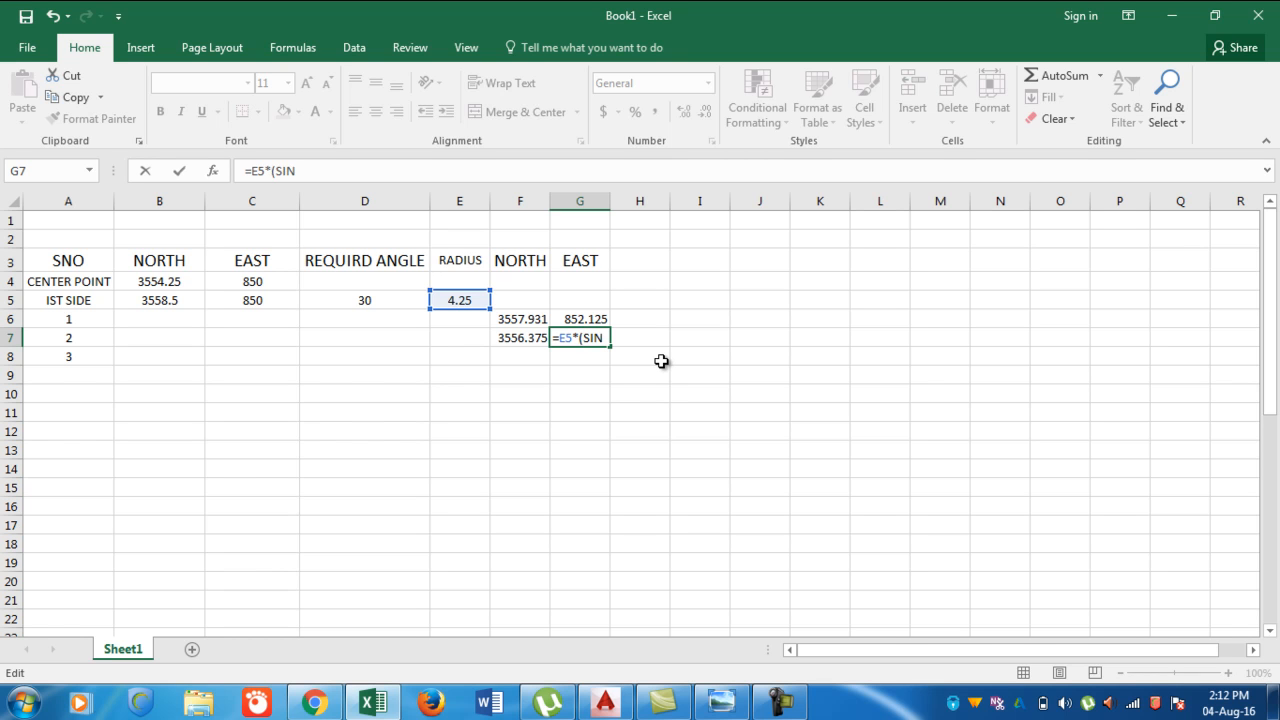
pyautogui.write('(R')
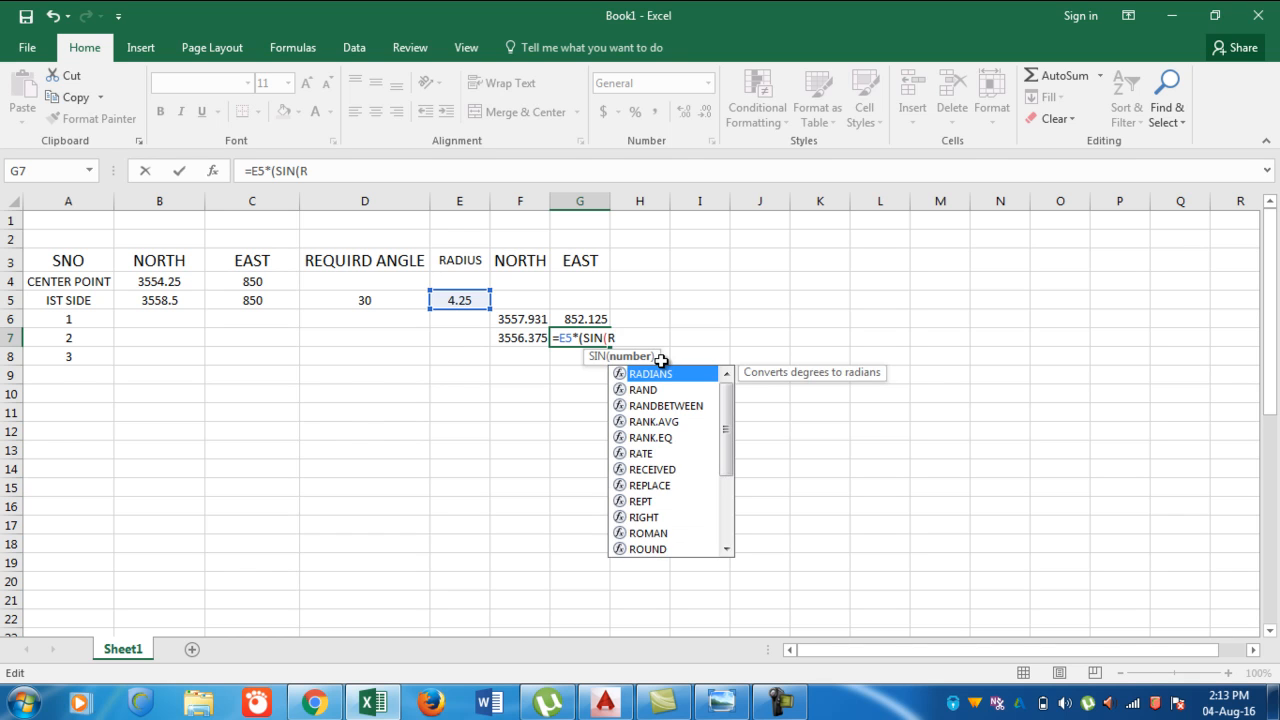
pyautogui.write('ADIANS')
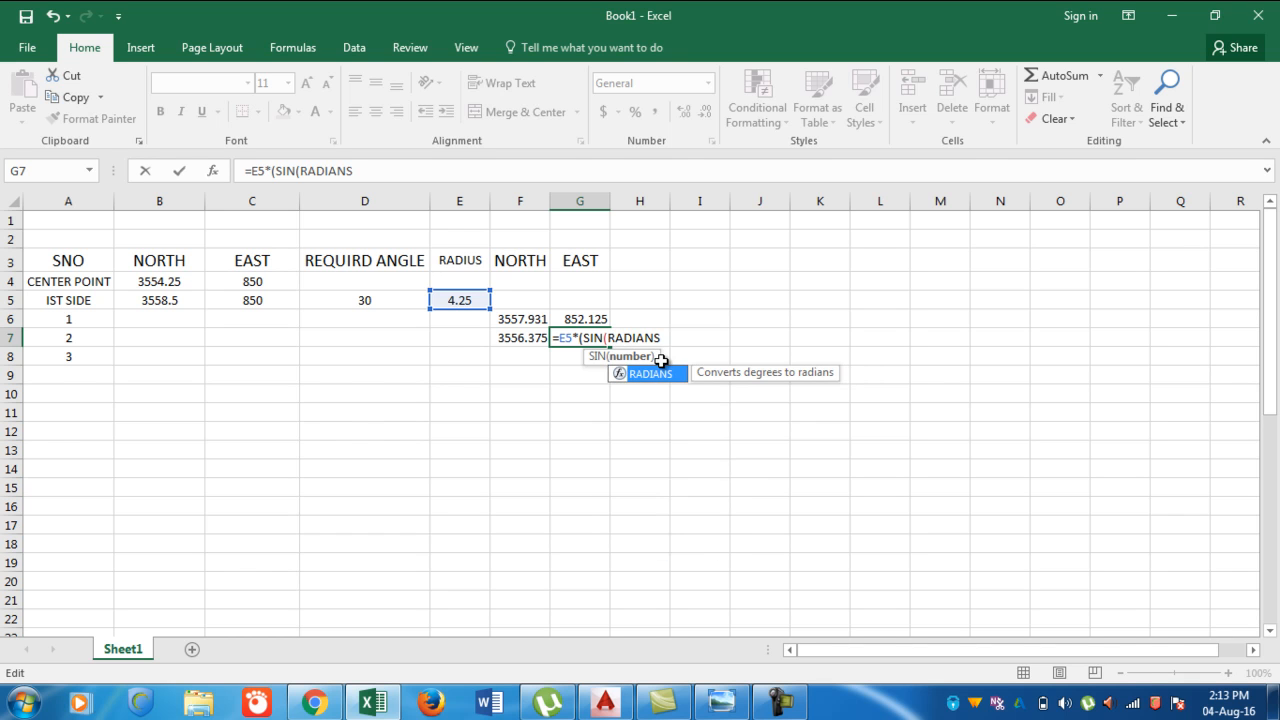
pyautogui.write('(')
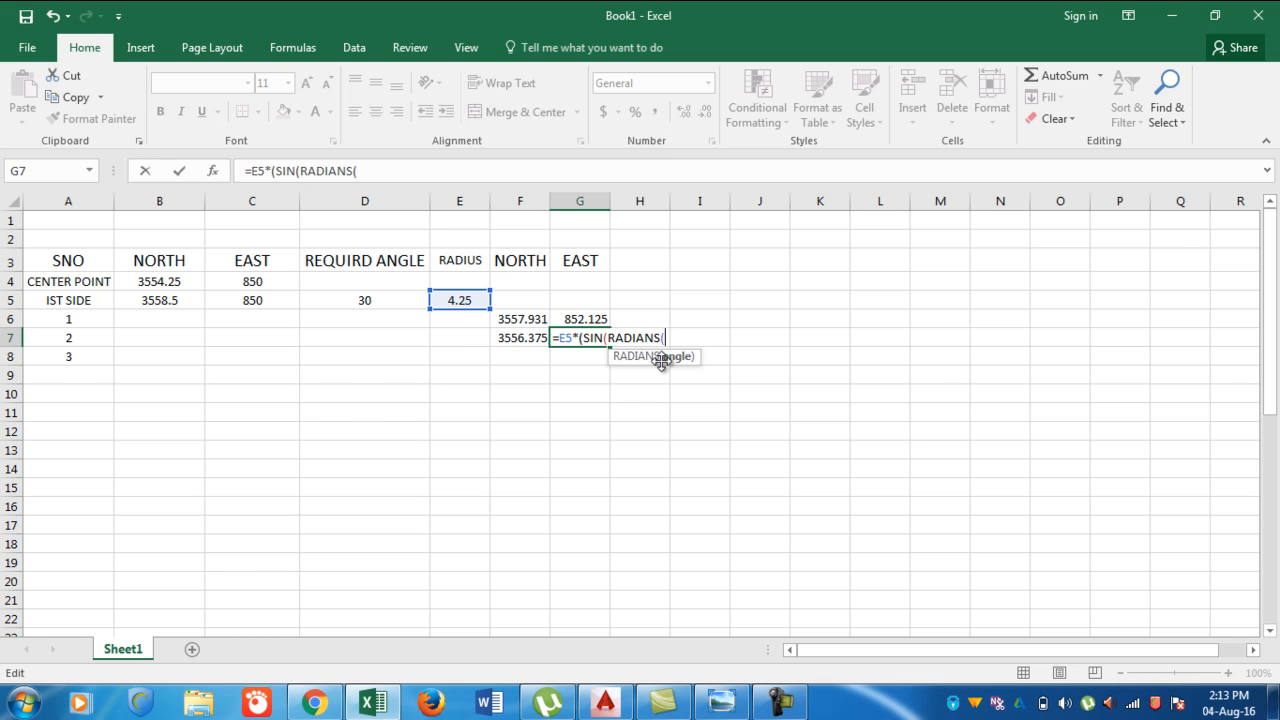
pyautogui.write('60)))+')
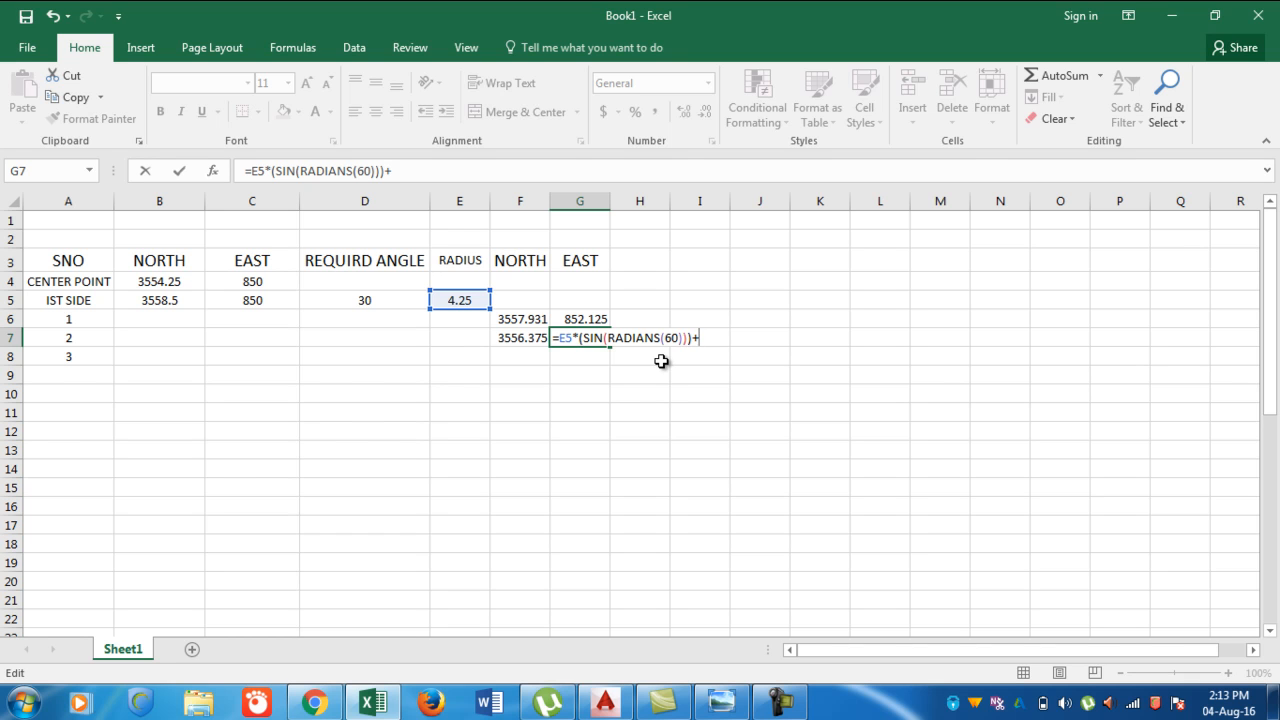
pyautogui.click(260, 280)
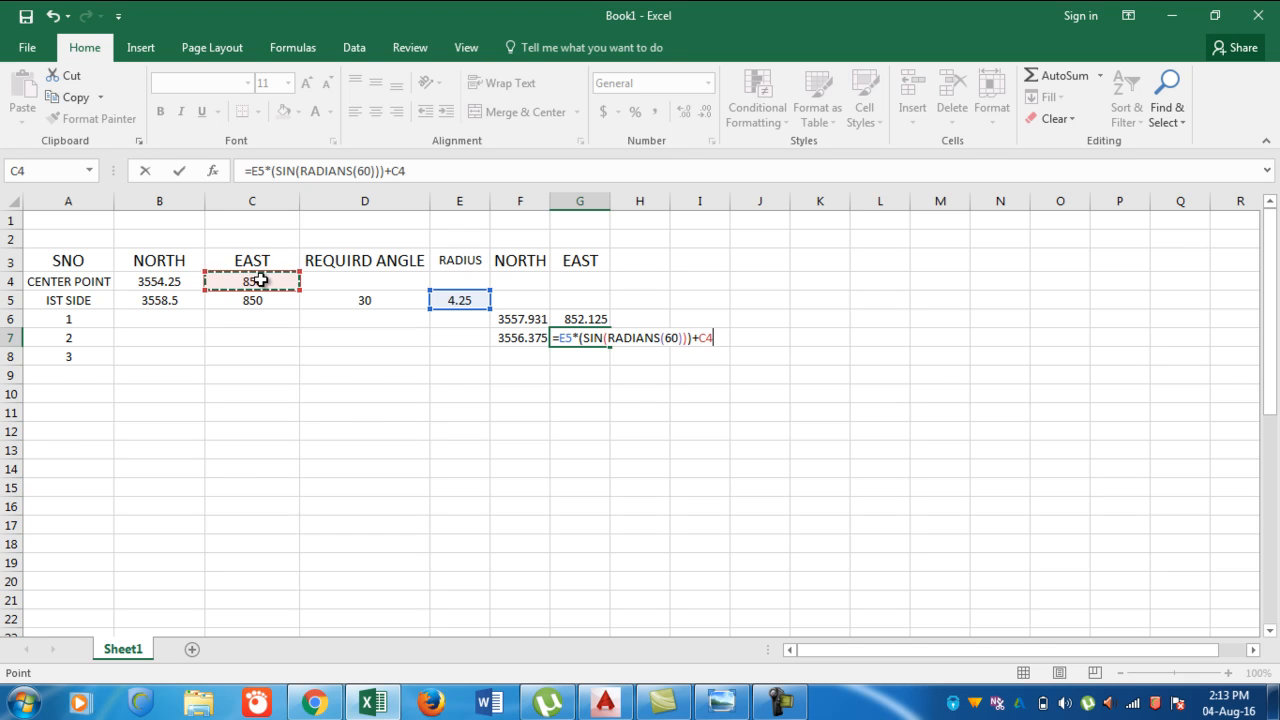
pyautogui.press('Return')
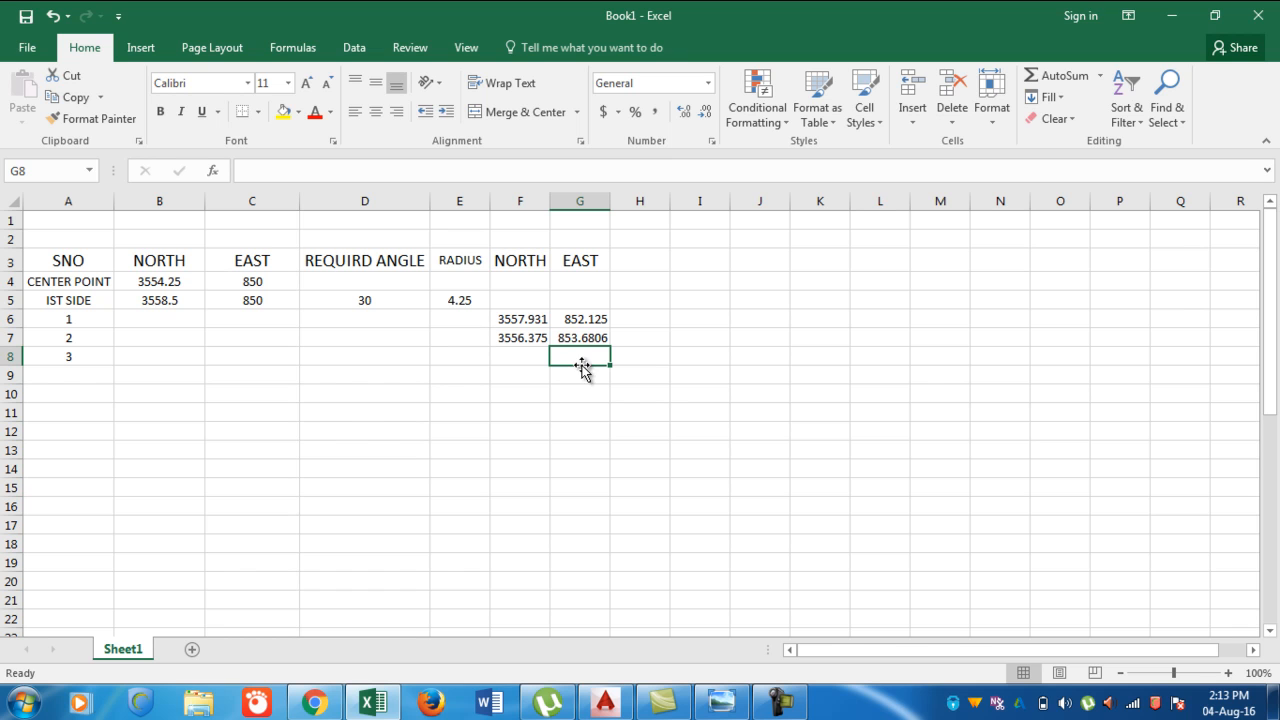
# Compare point 2's calculated north and east values in Excel with the coordinate label at the 60° line's end in AutoCAD.
pyautogui.click(605, 700)
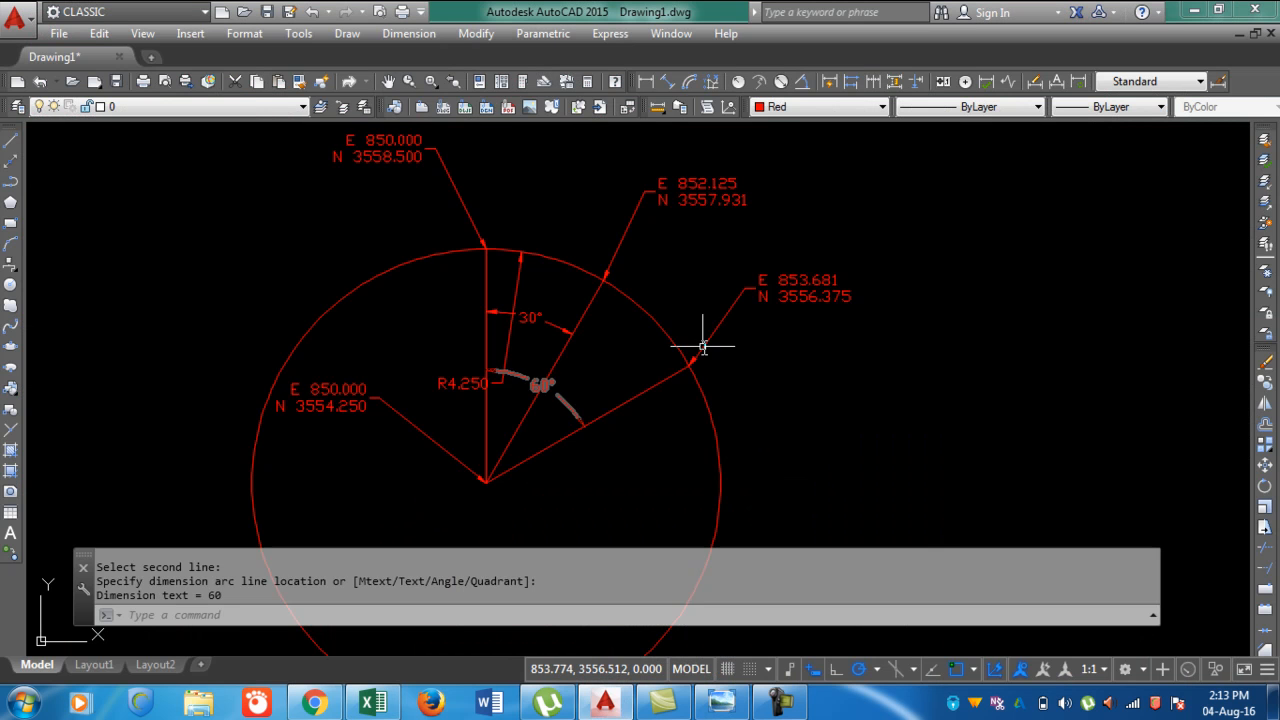
pyautogui.scroll(4, 843, 283)
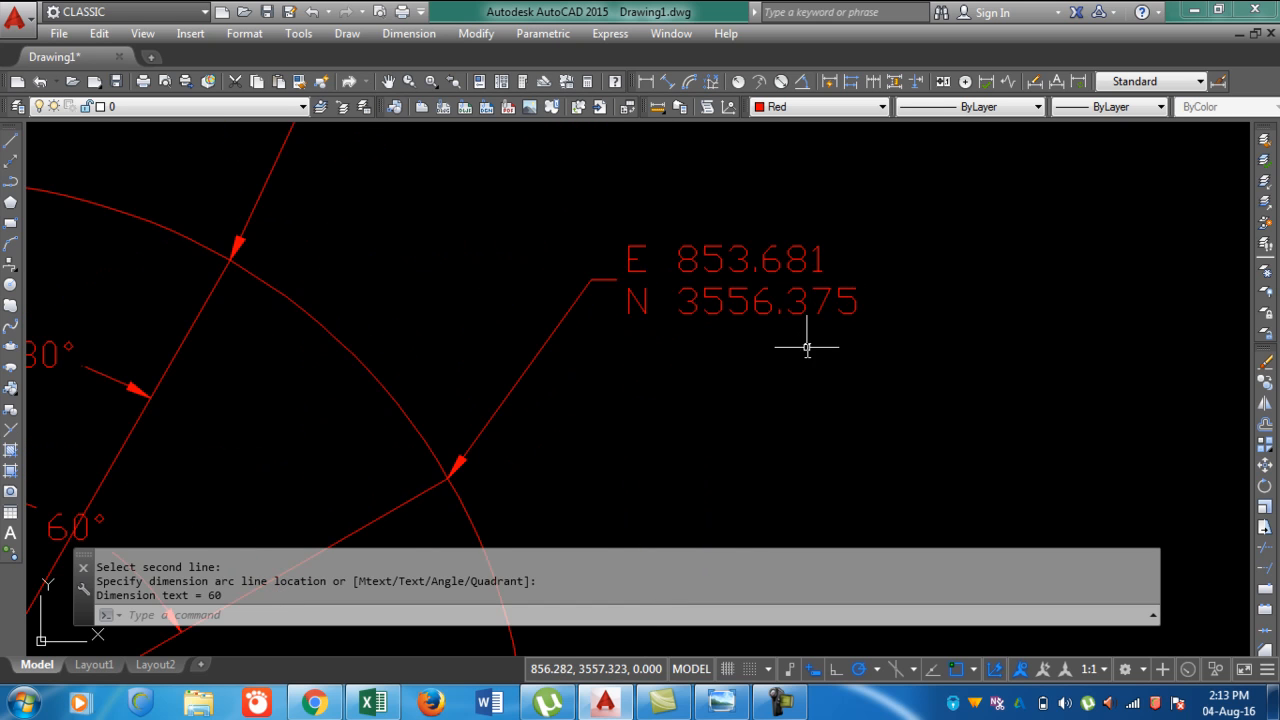
pyautogui.click(372, 703)
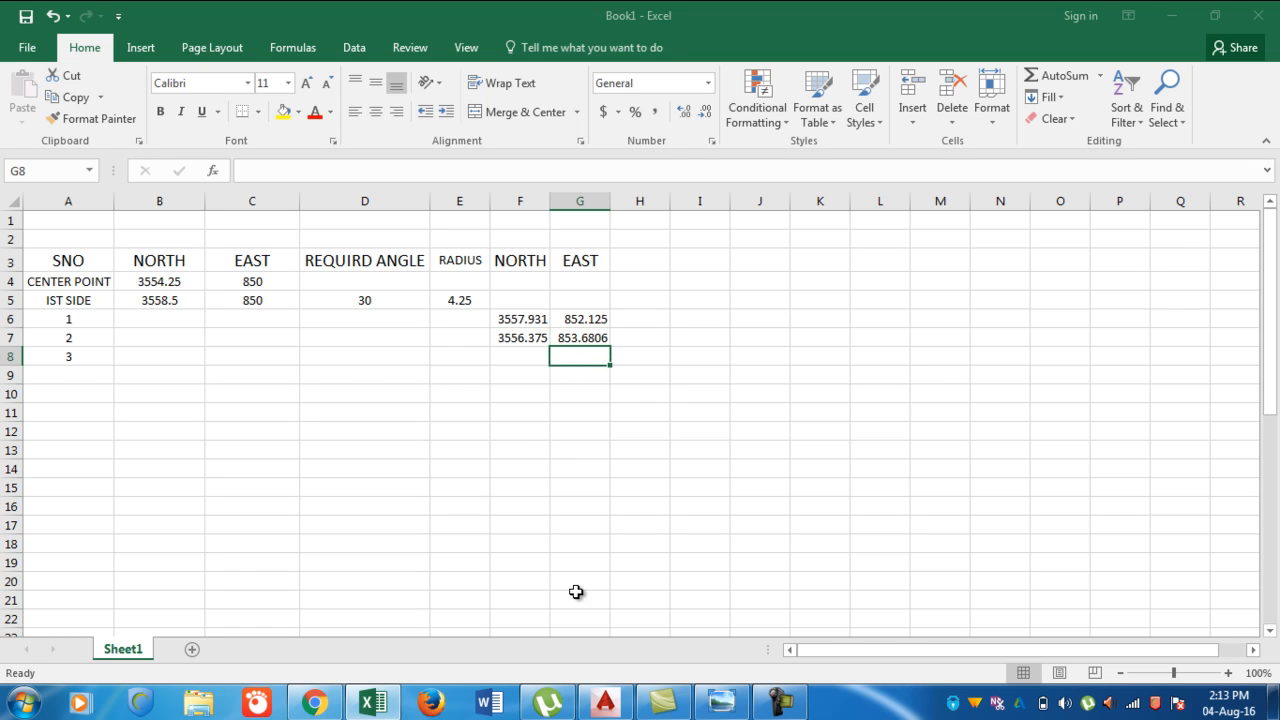
pyautogui.click(526, 336)
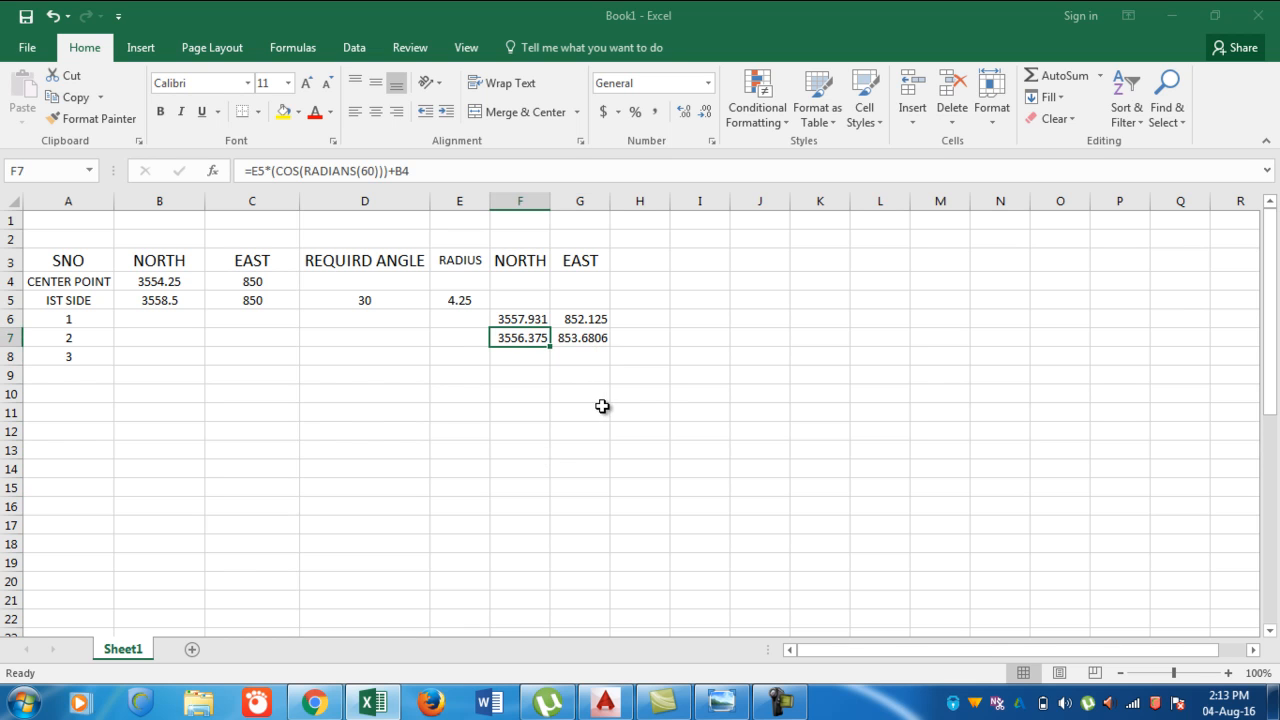
pyautogui.click(605, 703)
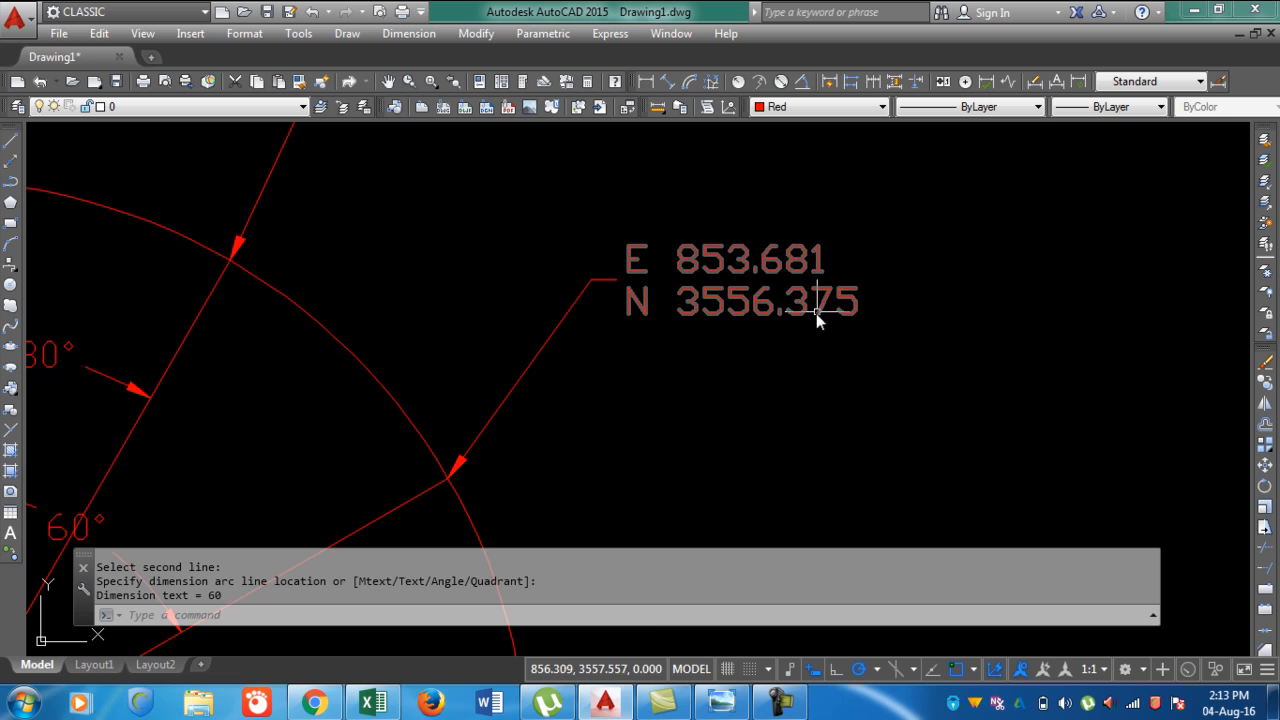
# Draw a line 4.25 long from the circle's center straight down at 270° to the circle's lowest point.
pyautogui.scroll(-4, 832, 290)
pyautogui.scroll(-2, 832, 288)
pyautogui.moveTo(700, 399); pyautogui.dragTo(689, 283)
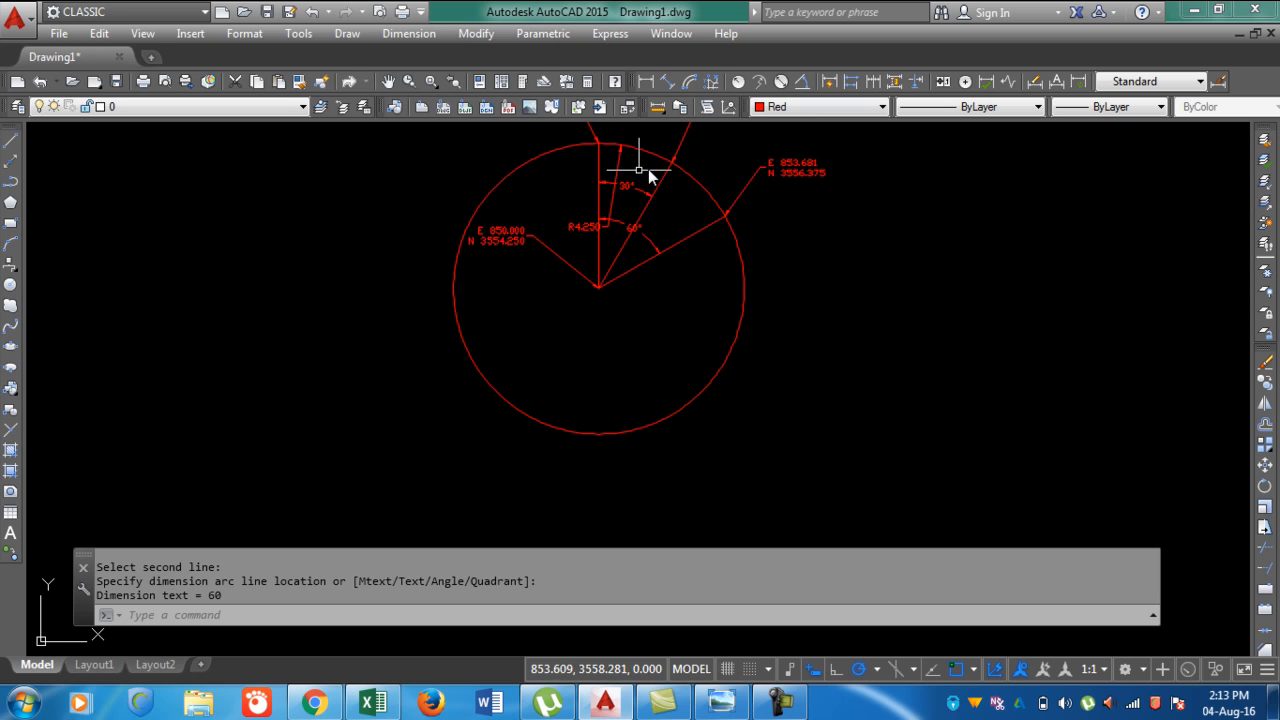
pyautogui.click(11, 141)
pyautogui.click(598, 288)
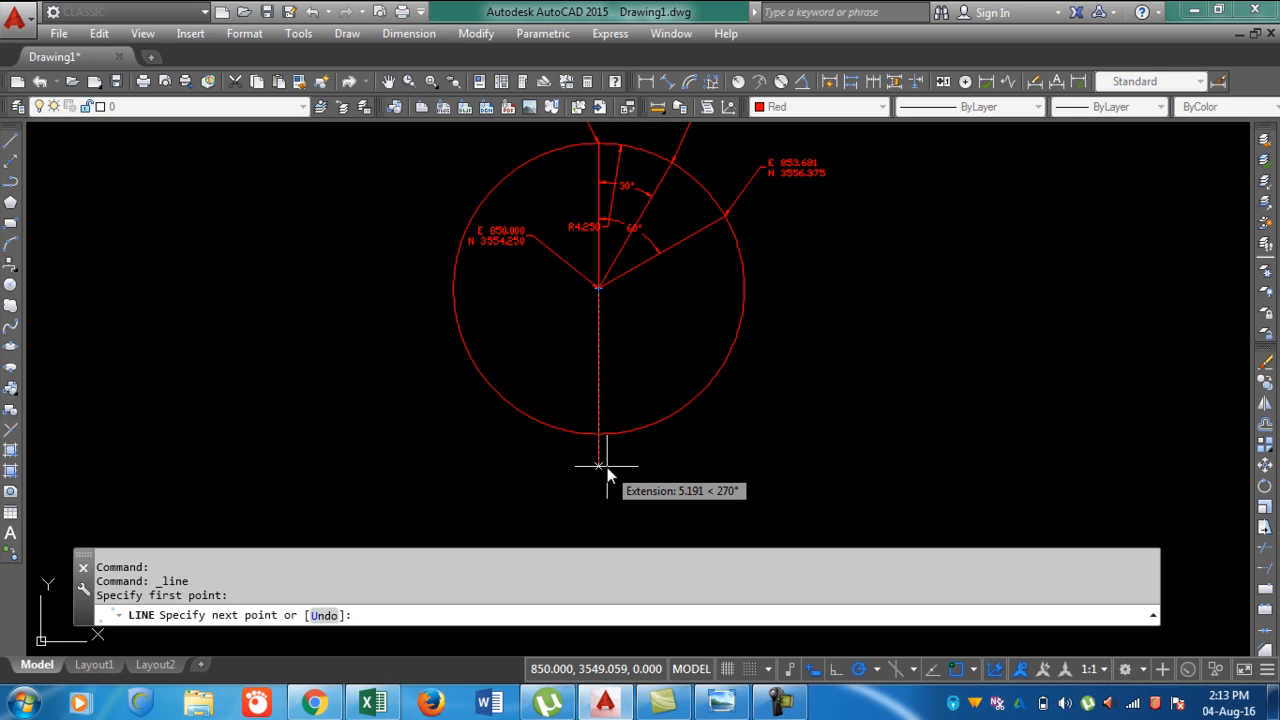
pyautogui.write('4.25')
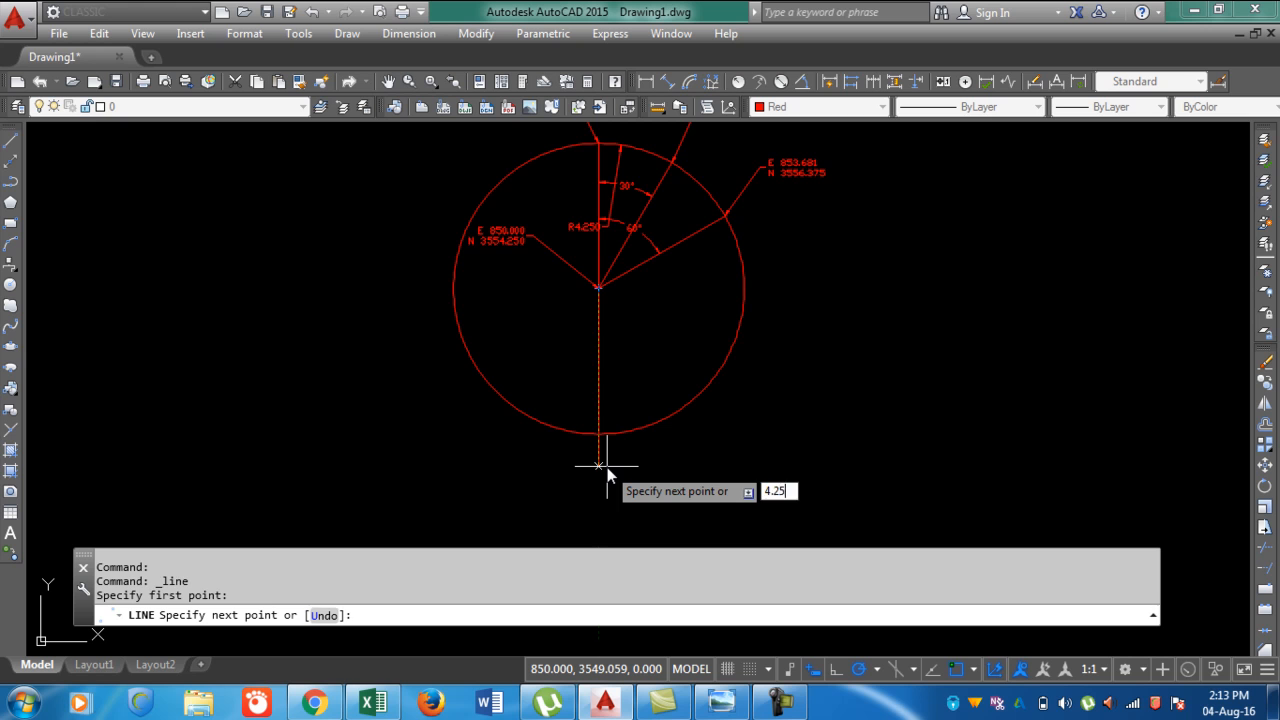
pyautogui.press('Return')
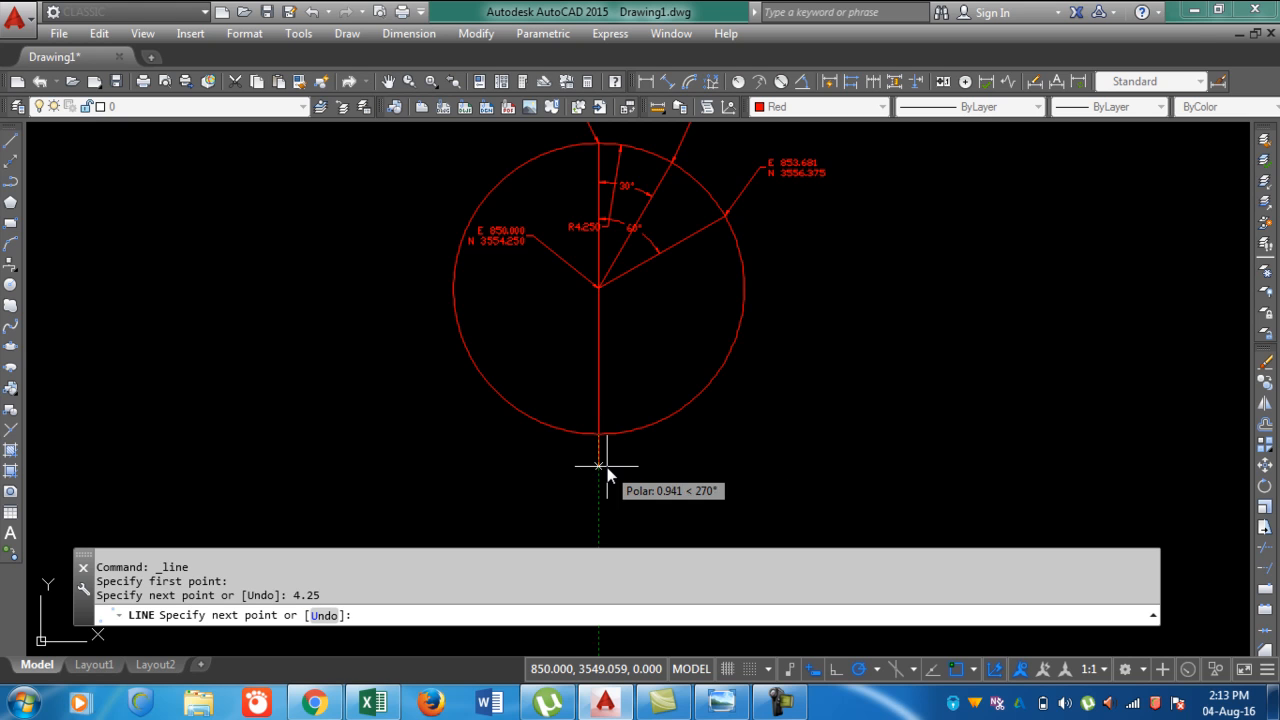
pyautogui.press('Return')
# Label the downward line's lower endpoint with its east and north coordinates using the IDD command, placing the text outside the circle.
pyautogui.moveTo(577, 436)
pyautogui.mouseDown()
pyautogui.moveTo(557, 220)
pyautogui.moveTo(566, 291)
pyautogui.mouseUp()
pyautogui.write('idd')
pyautogui.press('Return')
pyautogui.click(593, 303)
pyautogui.click(675, 356)
pyautogui.scroll(3, 697, 360)
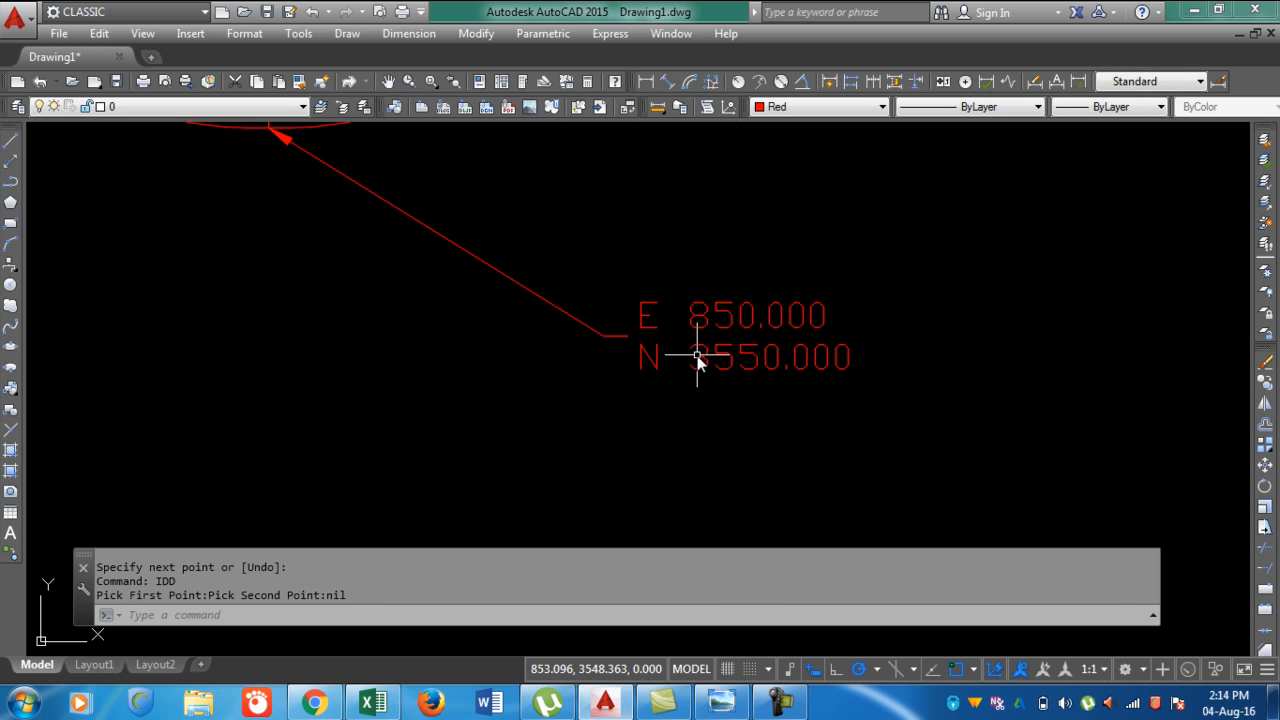
pyautogui.scroll(-6, 755, 422)
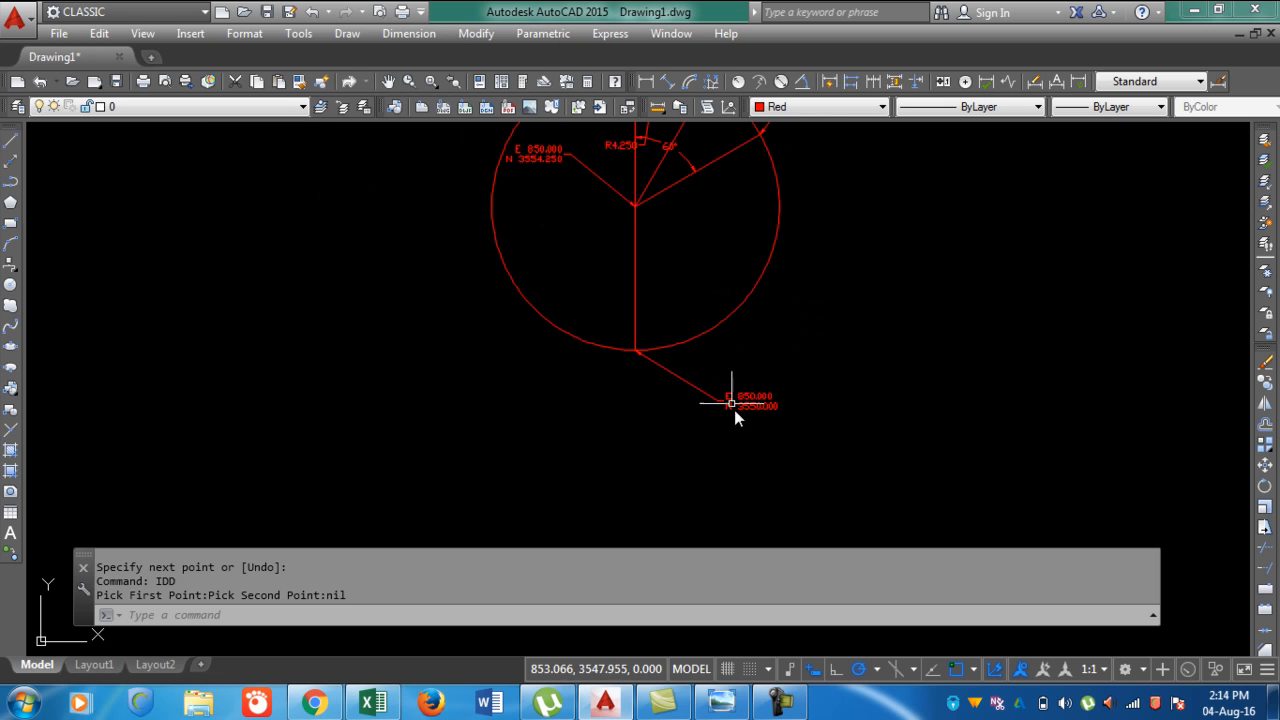
pyautogui.scroll(5, 728, 389)
pyautogui.moveTo(739, 474); pyautogui.dragTo(689, 423)
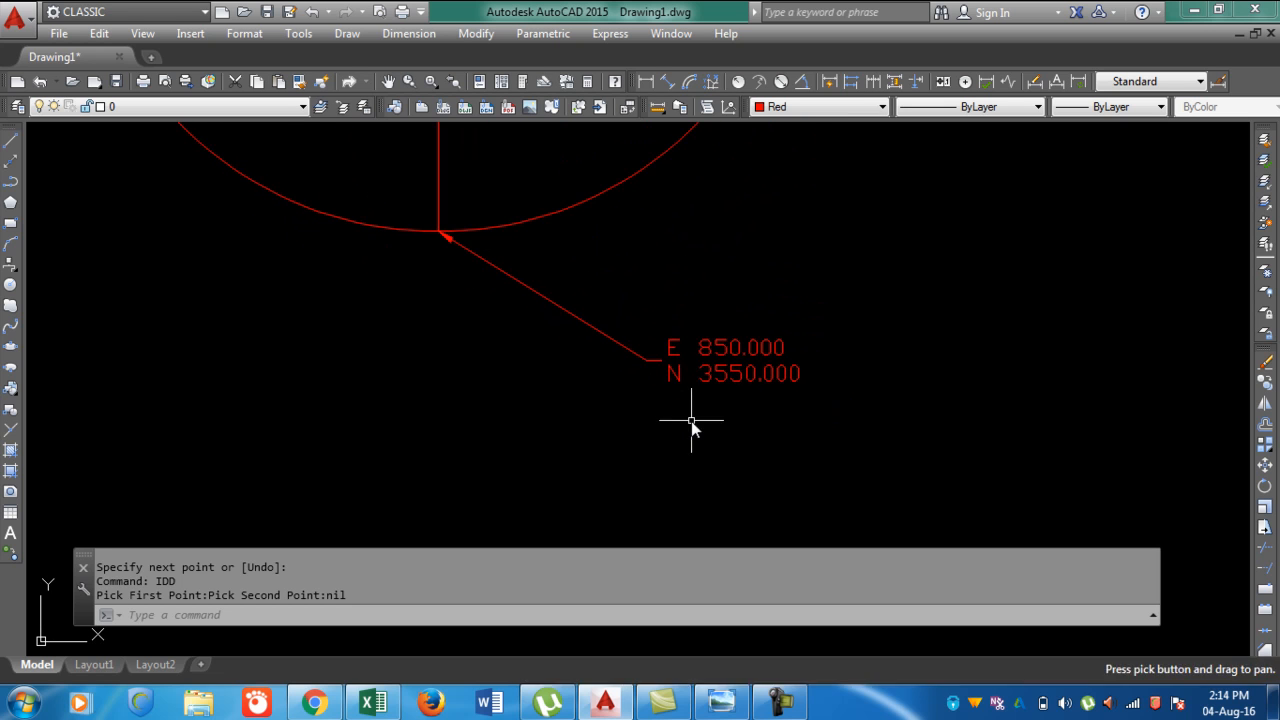
# In Excel, calculate point 3's north coordinate in F8 with =E5*(COS(RADIANS(180)))+B4 and check it against the AutoCAD label.
pyautogui.click(370, 705)
pyautogui.click(519, 357)
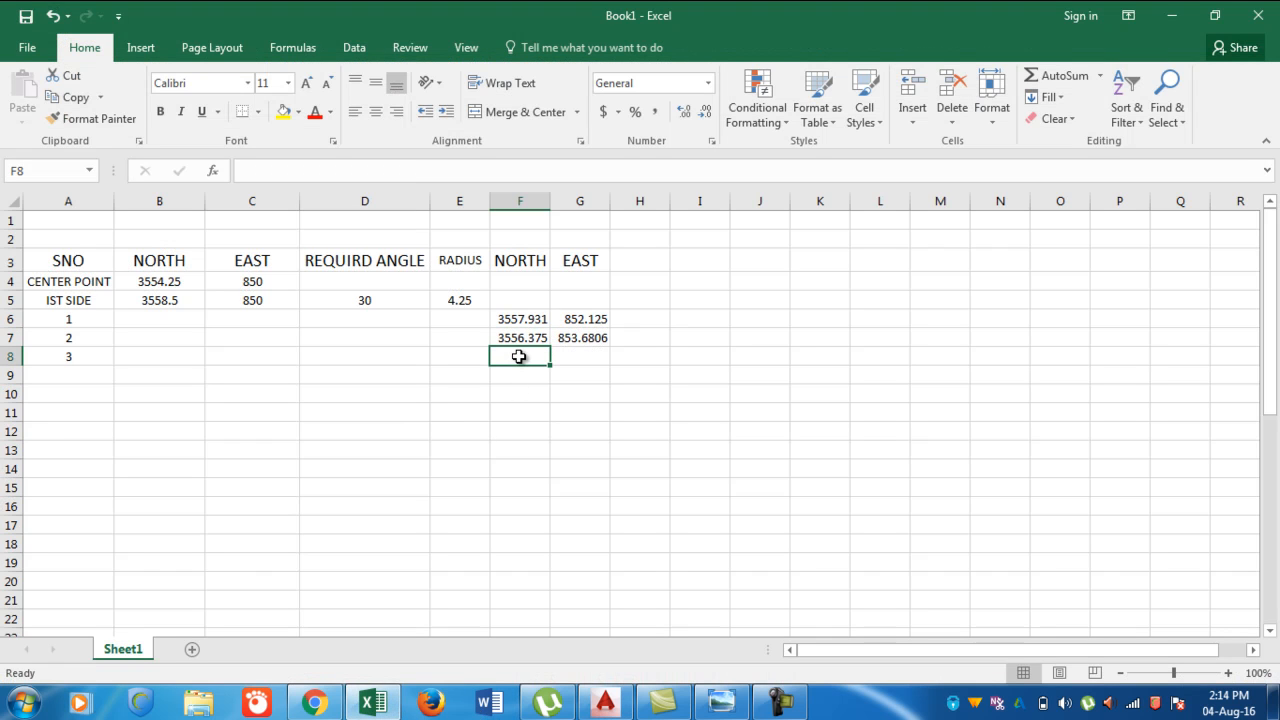
pyautogui.write('=')
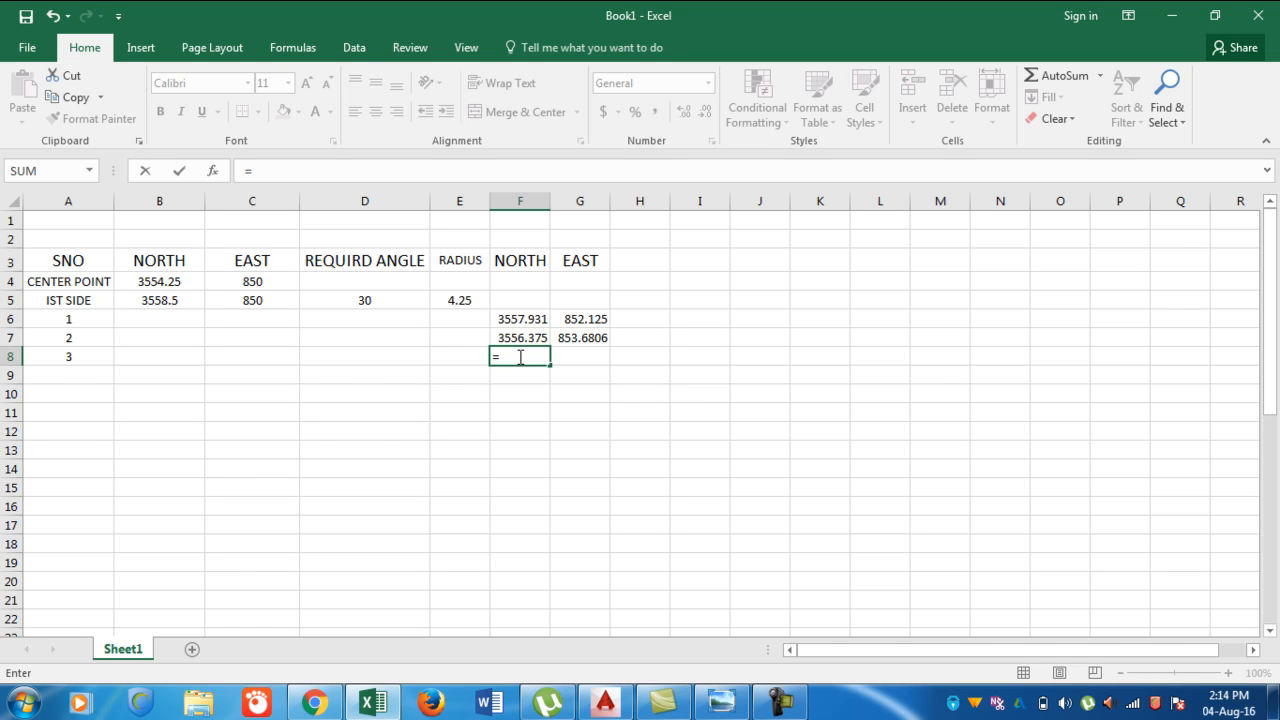
pyautogui.click(467, 301)
pyautogui.write('*')
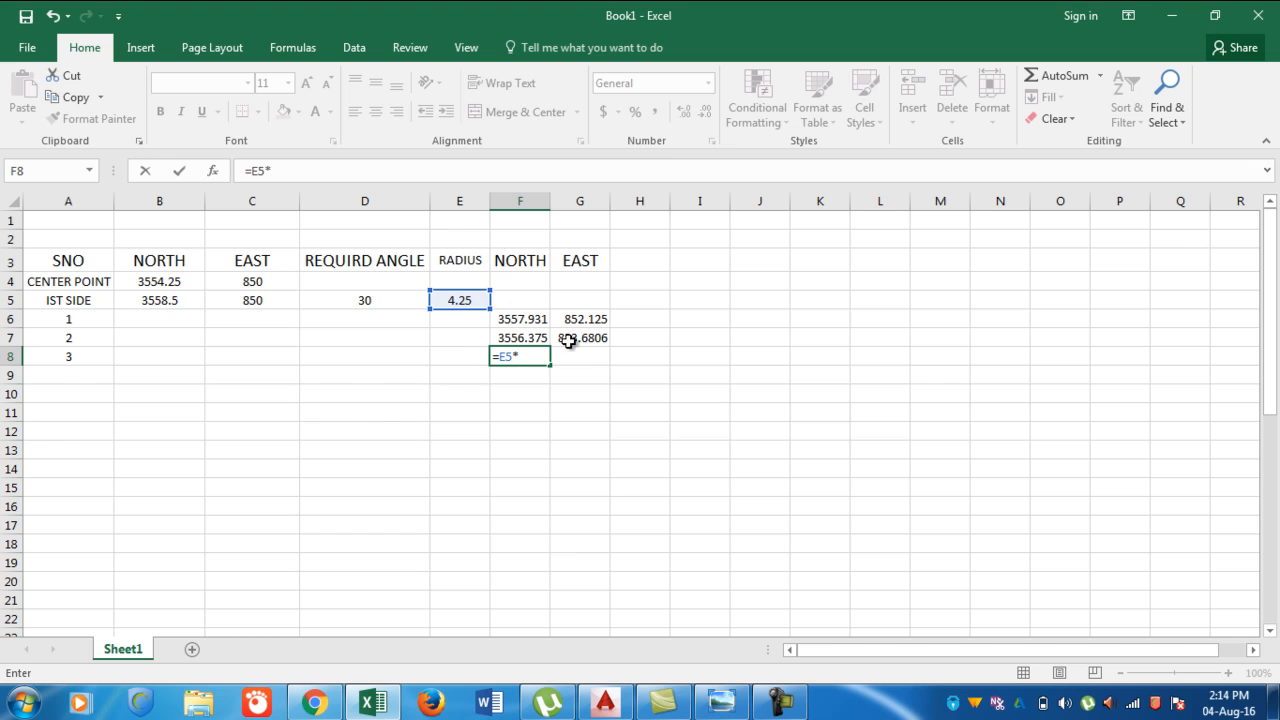
pyautogui.write('C')
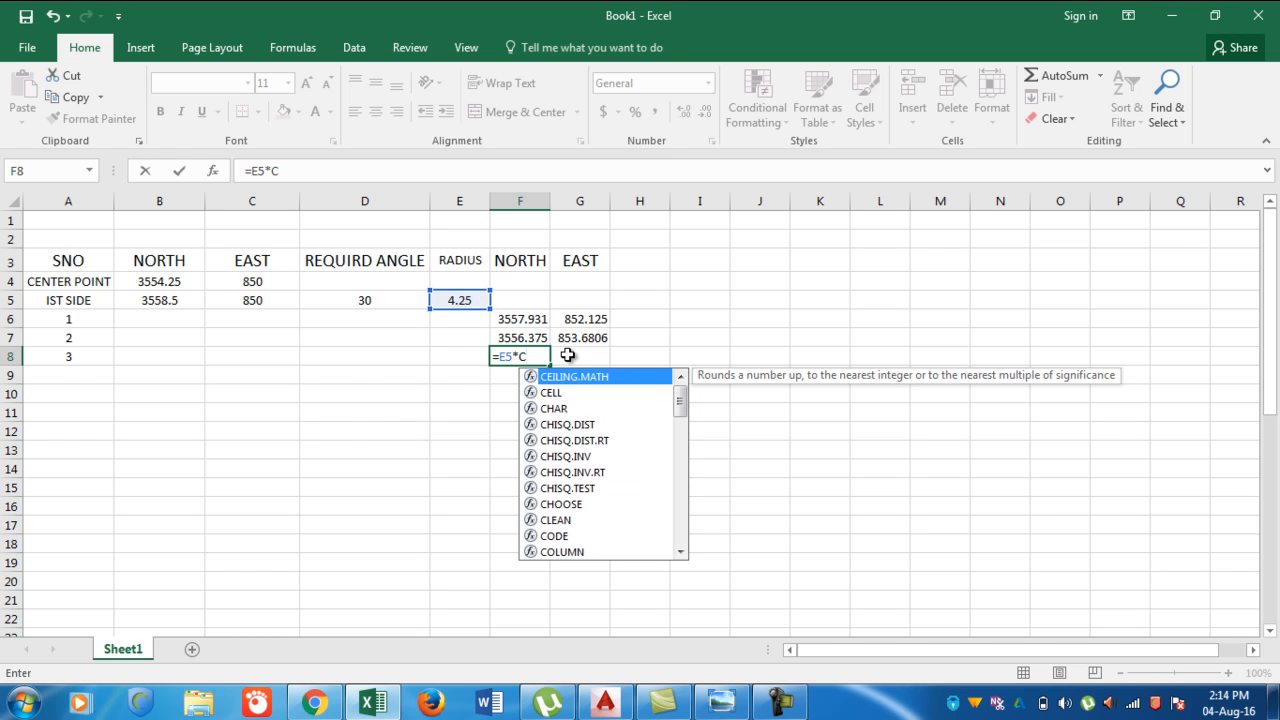
pyautogui.write('\\')
pyautogui.press('BackSpace')
pyautogui.press('BackSpace')
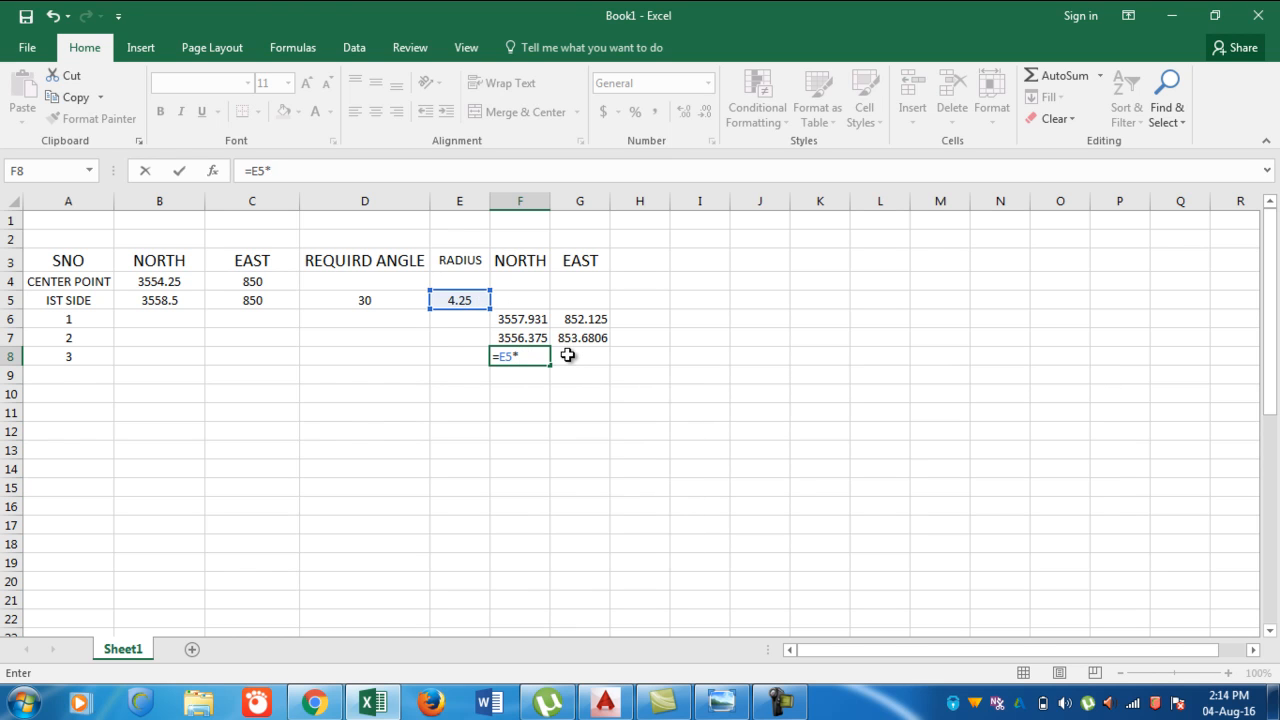
pyautogui.write('(COS')
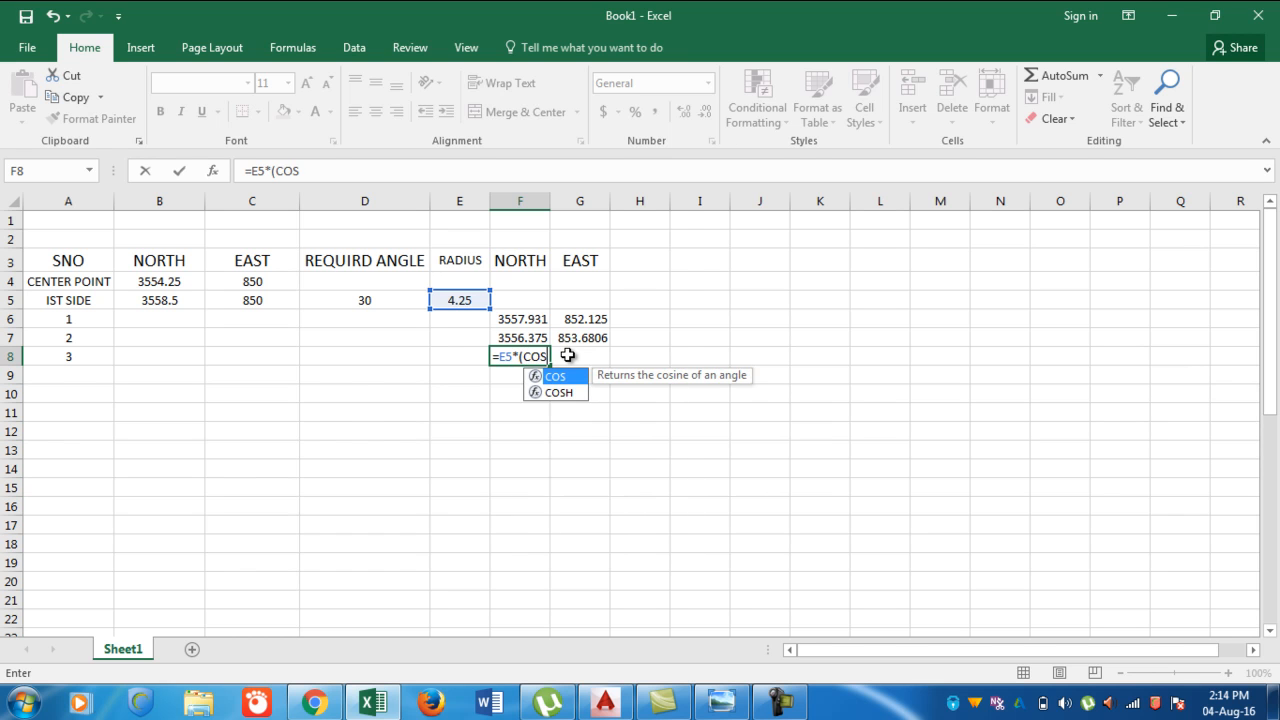
pyautogui.write('(R')
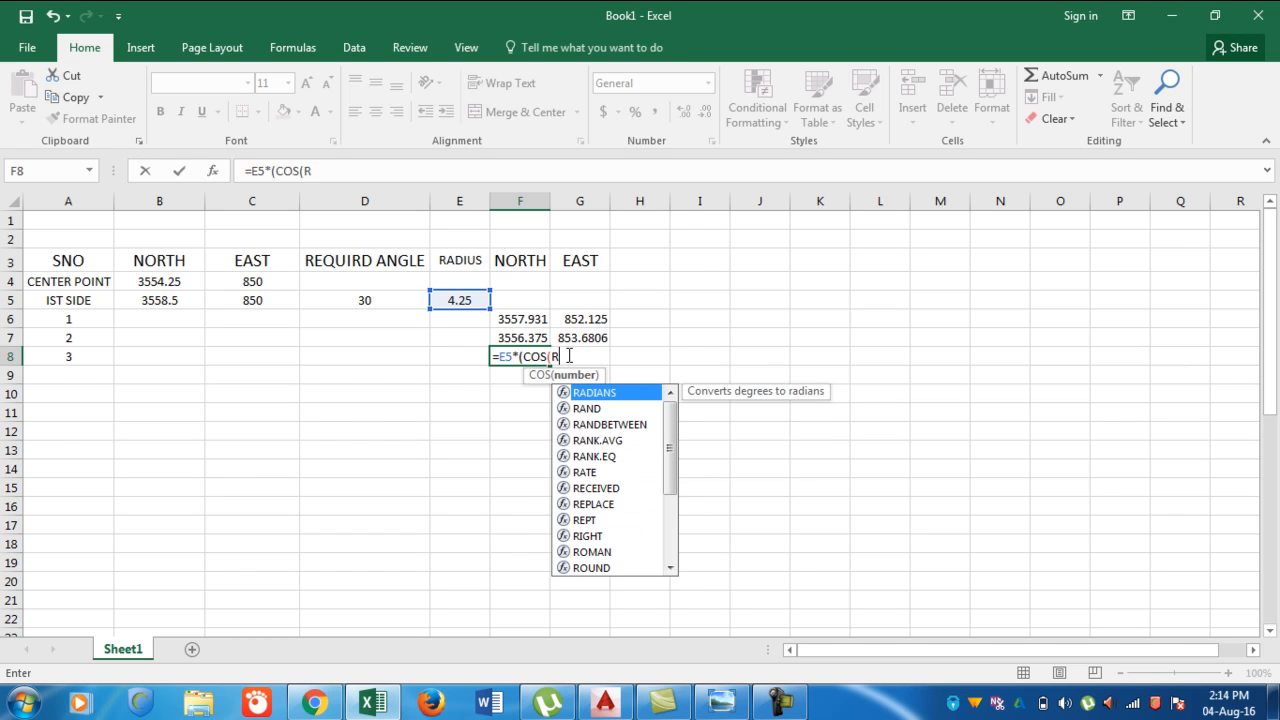
pyautogui.write('AD')
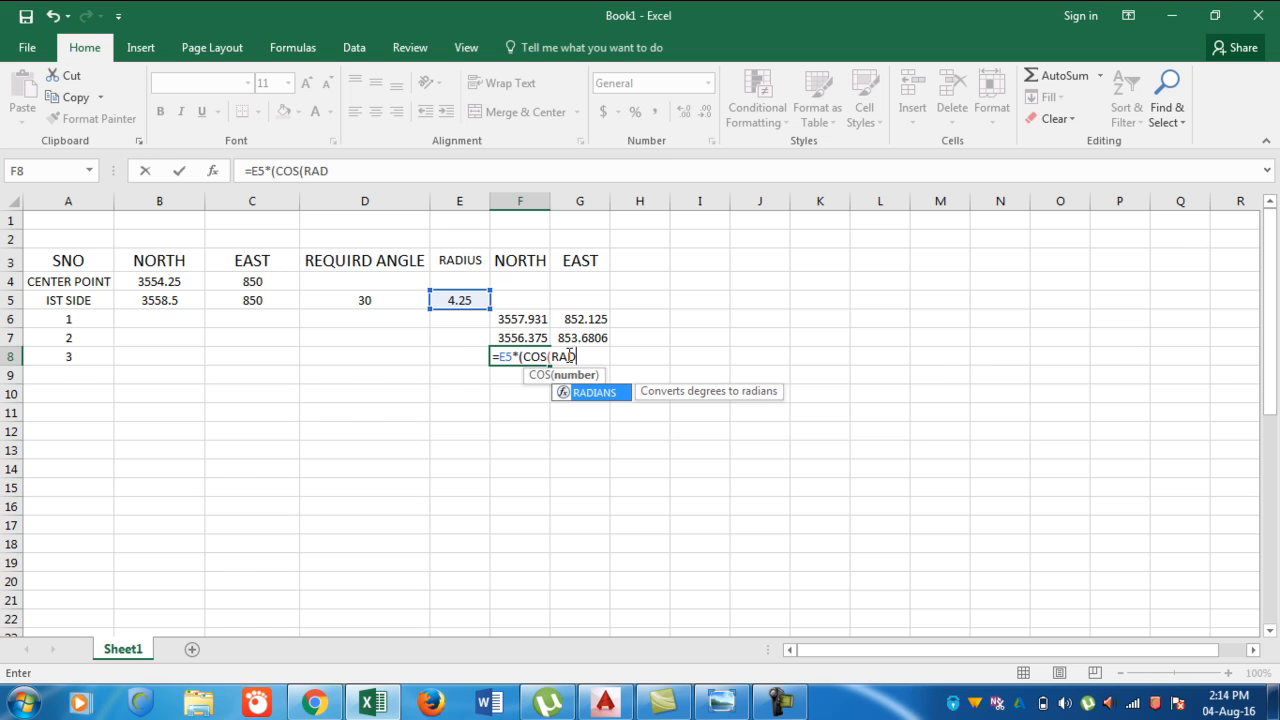
pyautogui.write('IANS(')
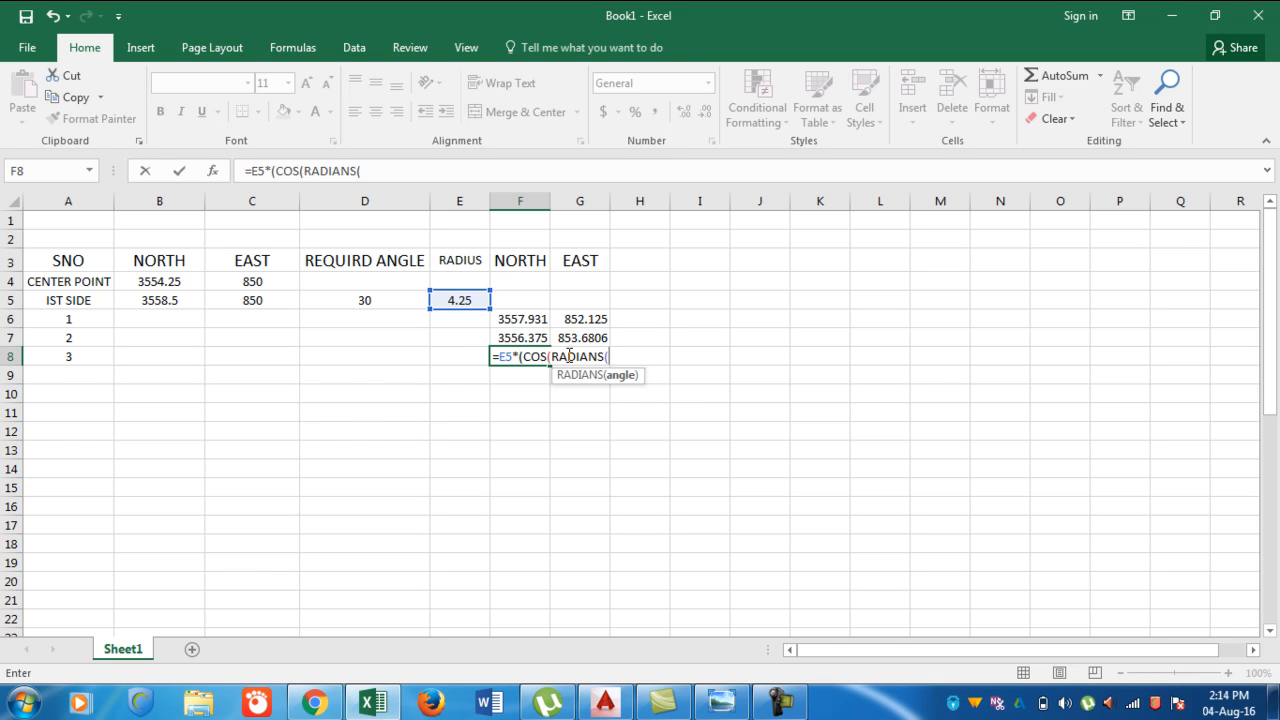
pyautogui.write('180))')
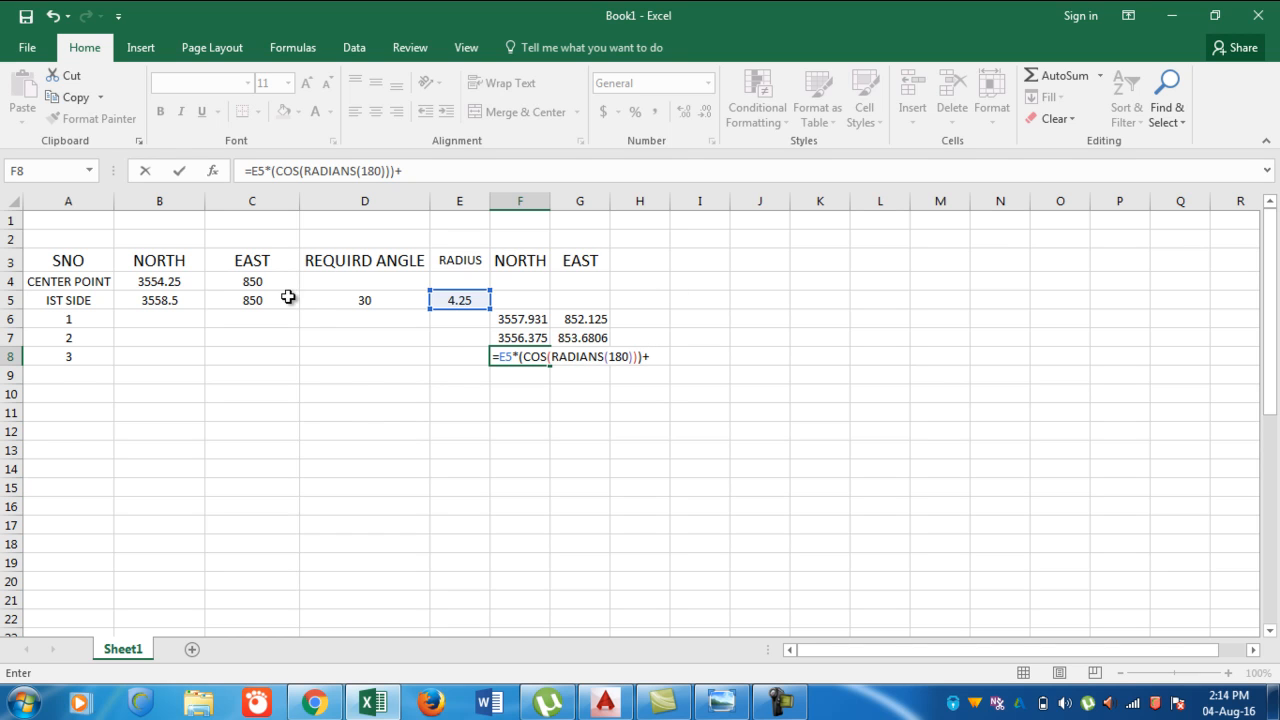
pyautogui.write('+')
pyautogui.click(155, 281)
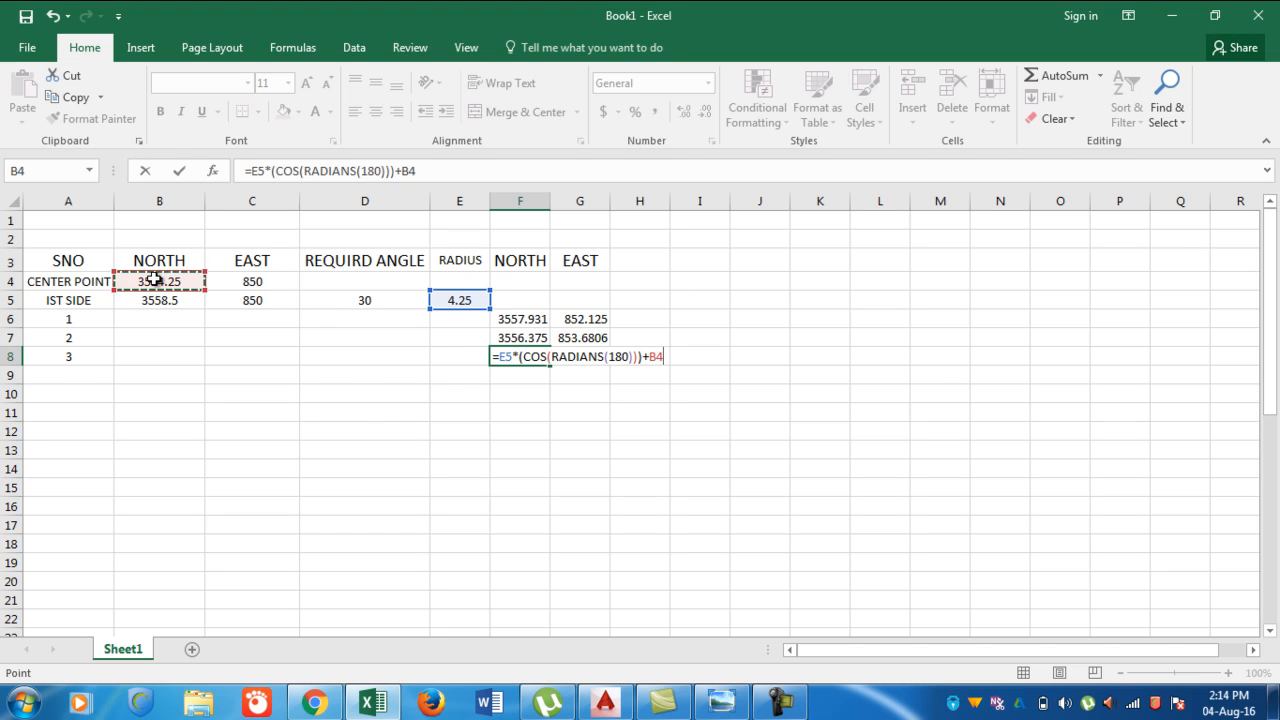
pyautogui.press('Return')
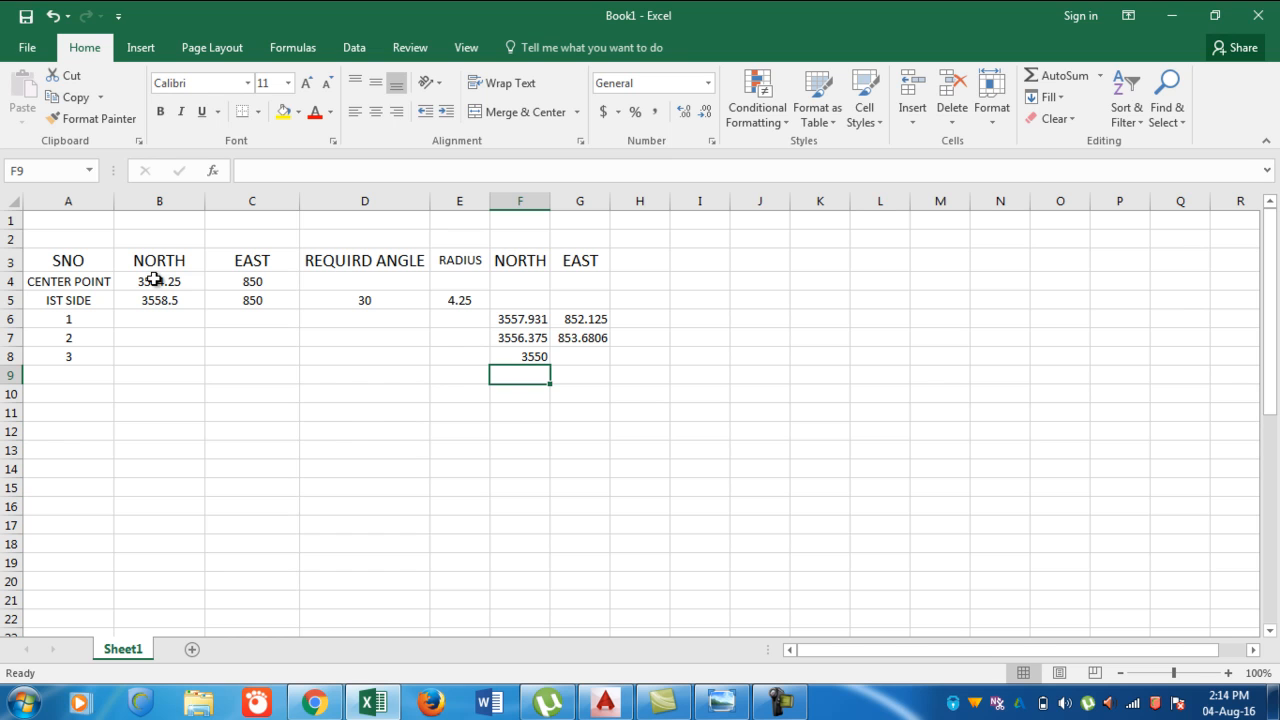
pyautogui.click(605, 702)
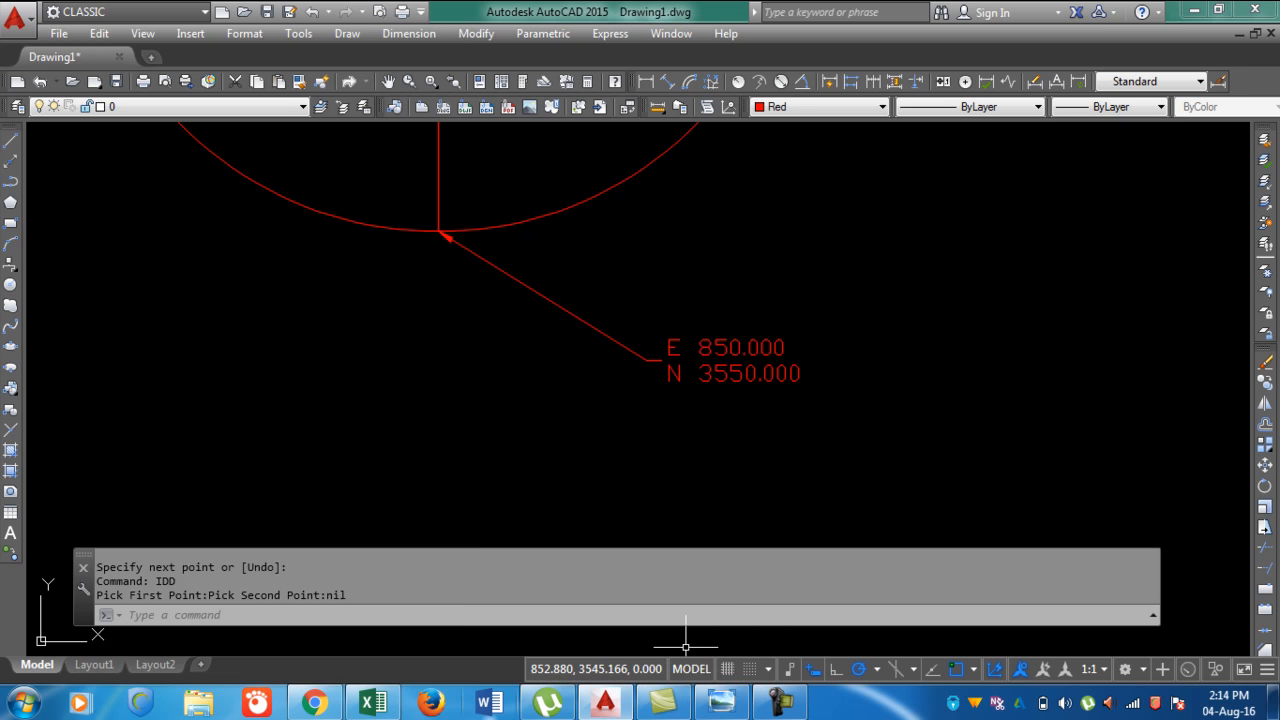
# Switch to Excel and calculate the east coordinate of point 3 in G8 with the formula =E5*(SIN(RADIANS(180)))+C4.
pyautogui.click(393, 708)
pyautogui.click(571, 356)
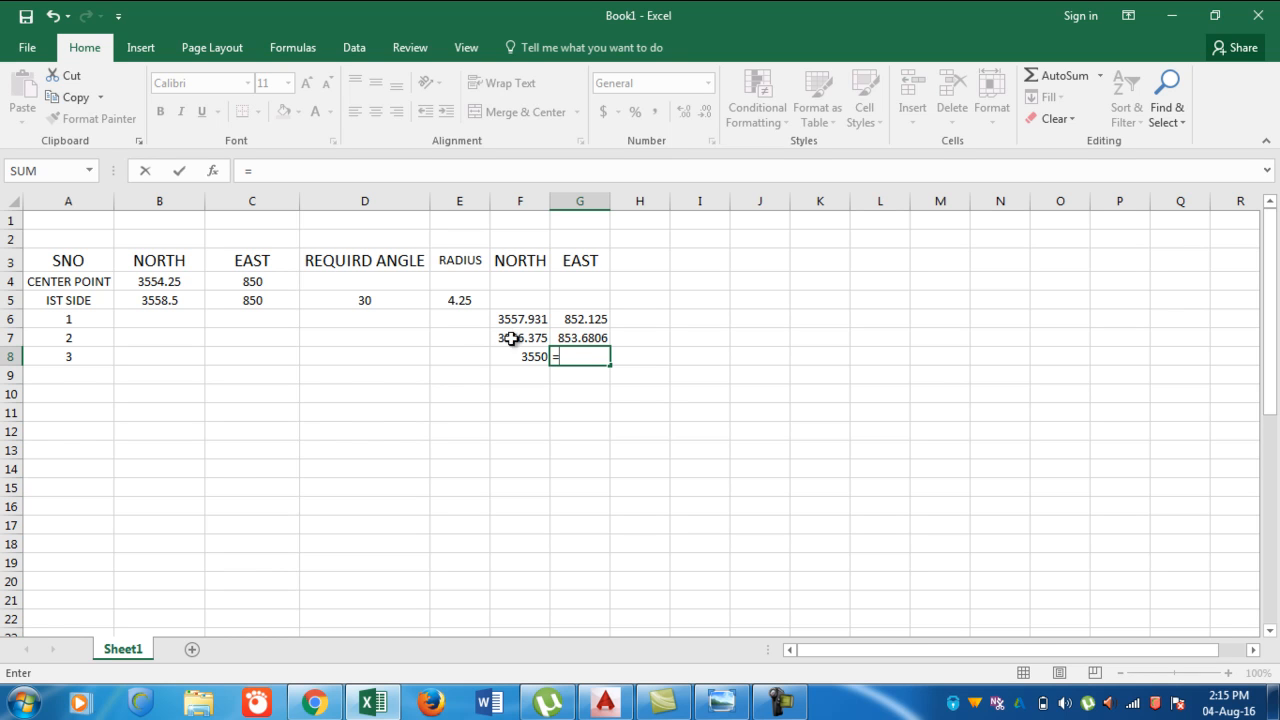
pyautogui.click(457, 300)
pyautogui.write('*')
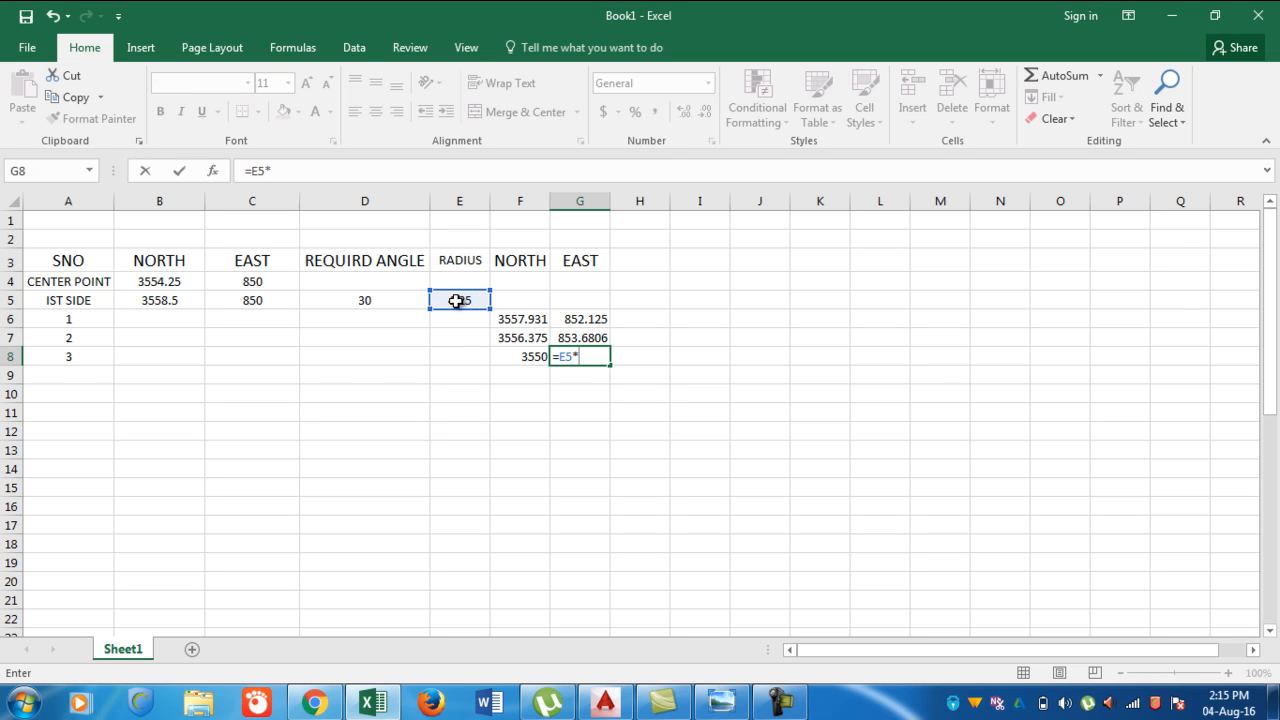
pyautogui.write('(SIN')
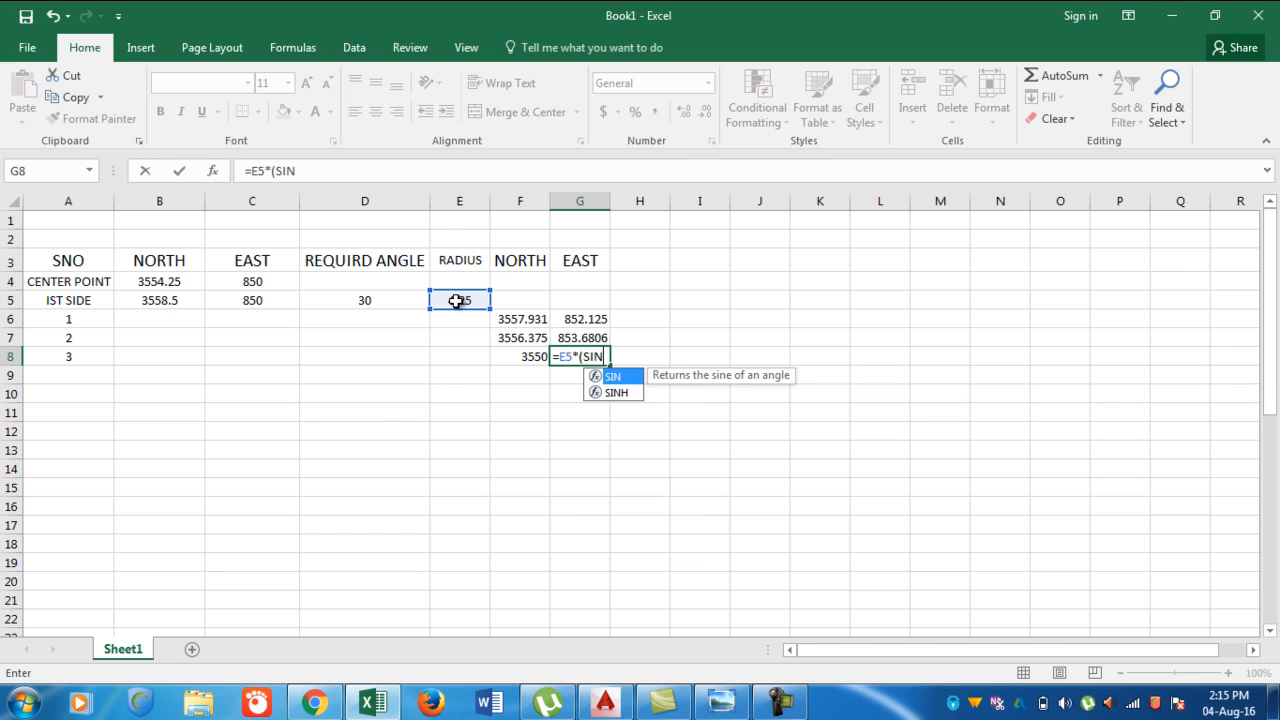
pyautogui.write('(')
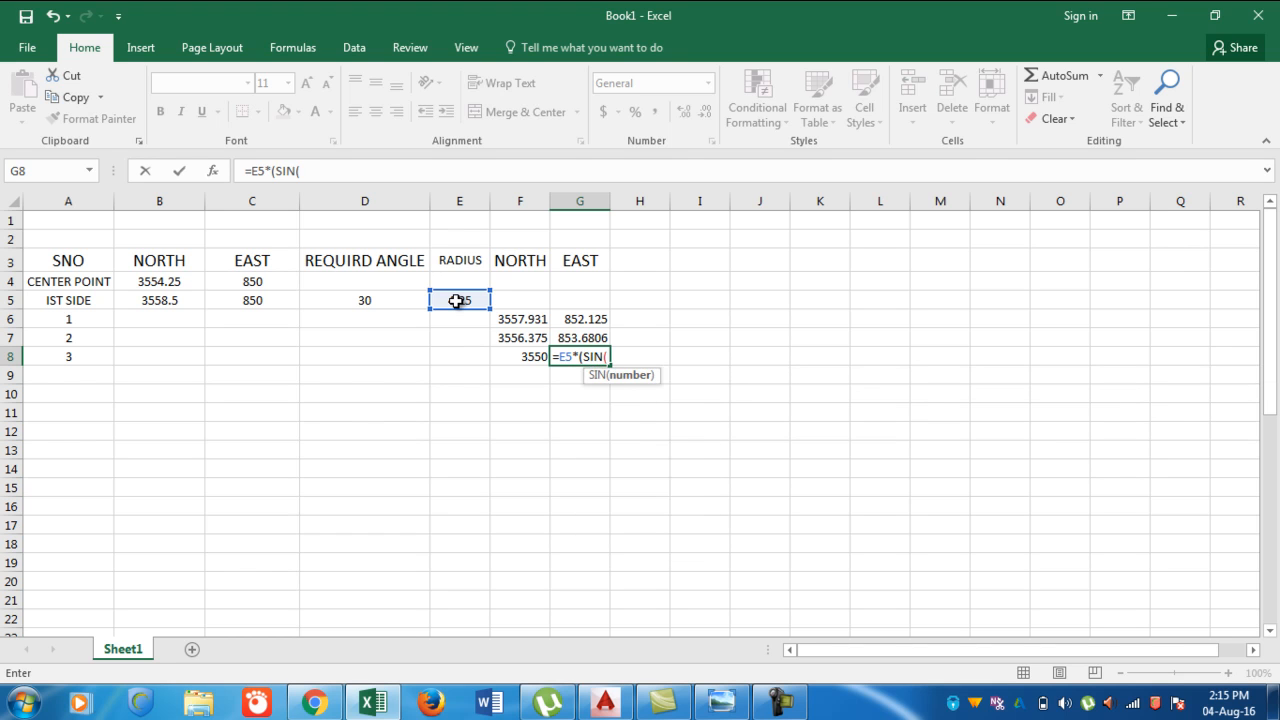
pyautogui.write('RA')
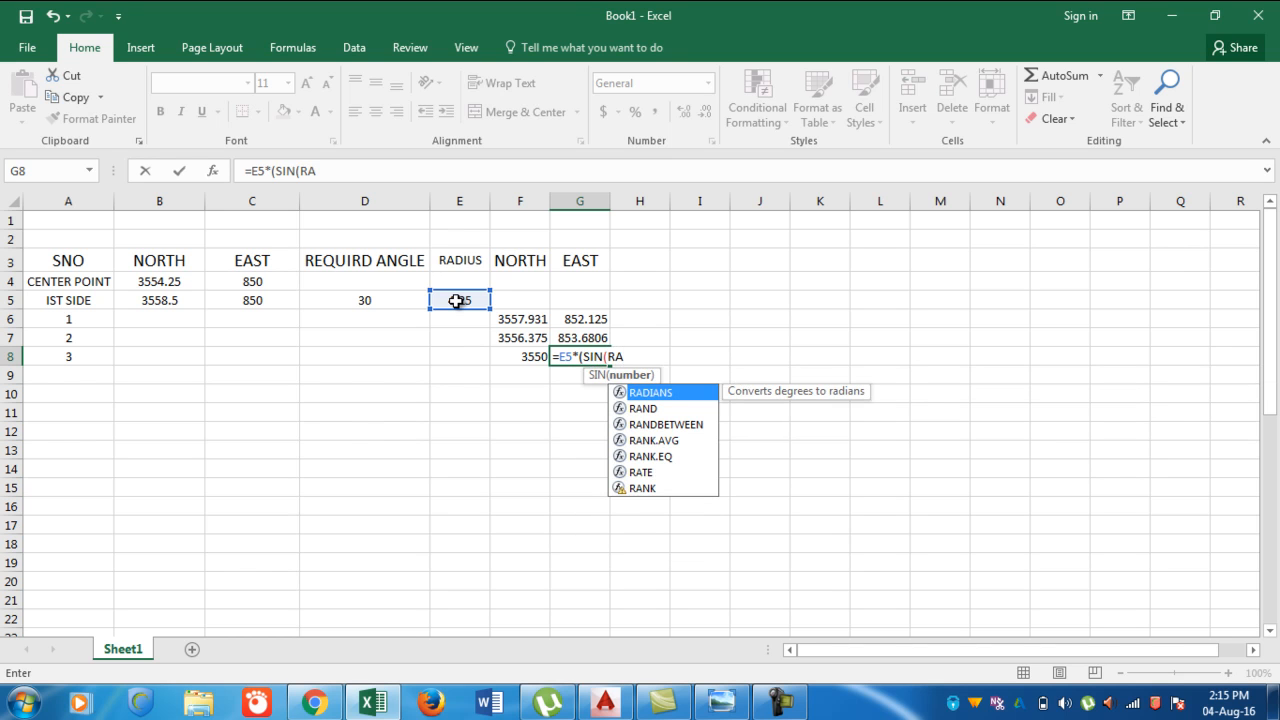
pyautogui.write('IAN')
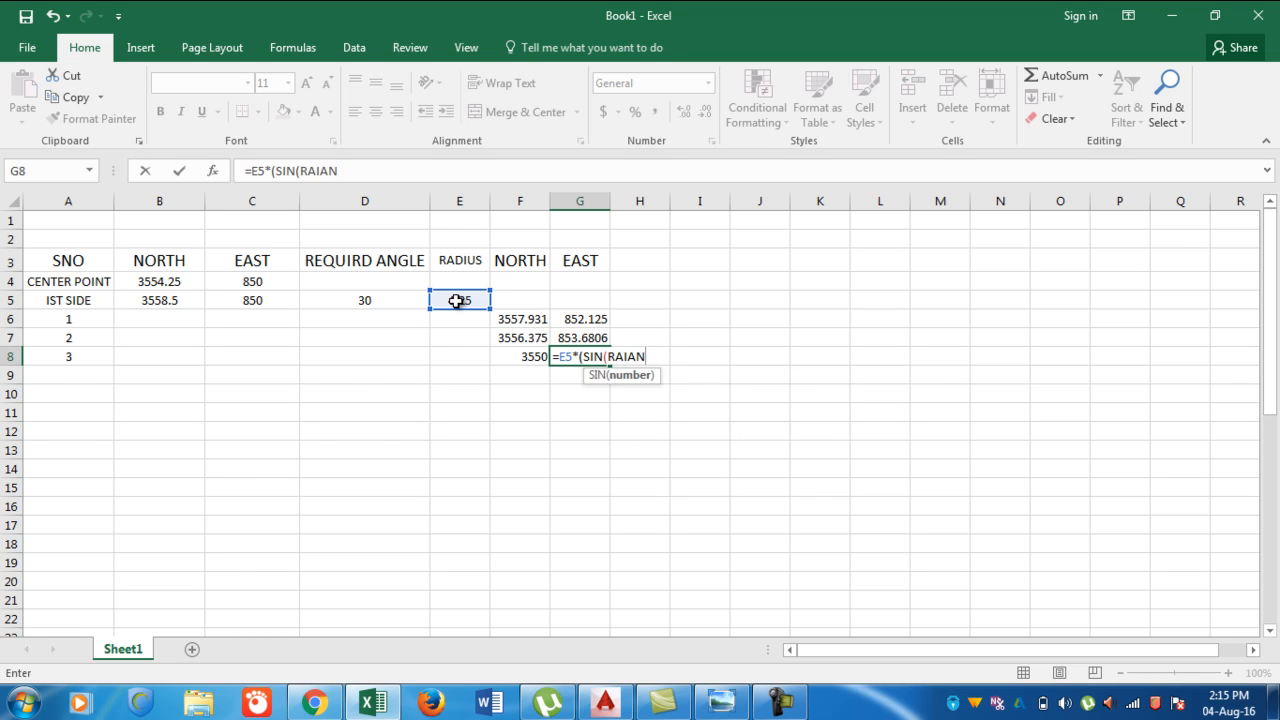
pyautogui.write('S')
pyautogui.press('BackSpace')
pyautogui.press('BackSpace')
pyautogui.press('BackSpace')
pyautogui.press('BackSpace')
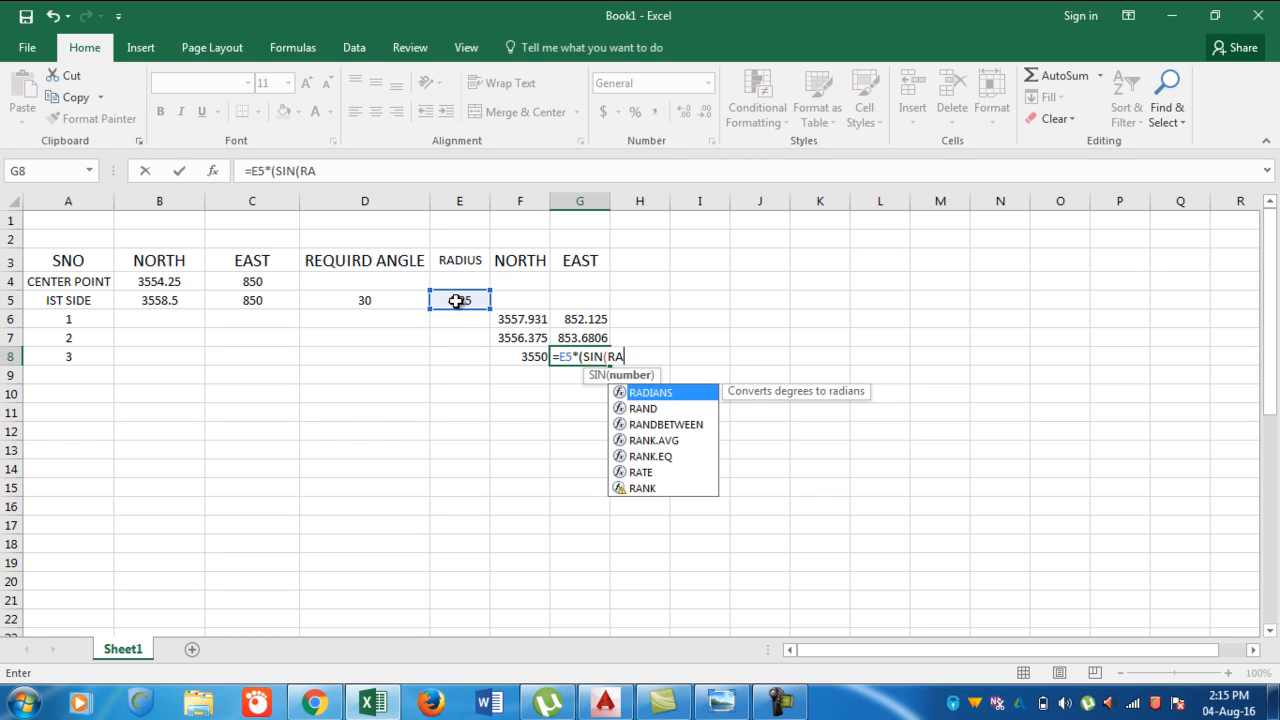
pyautogui.write('DIA')
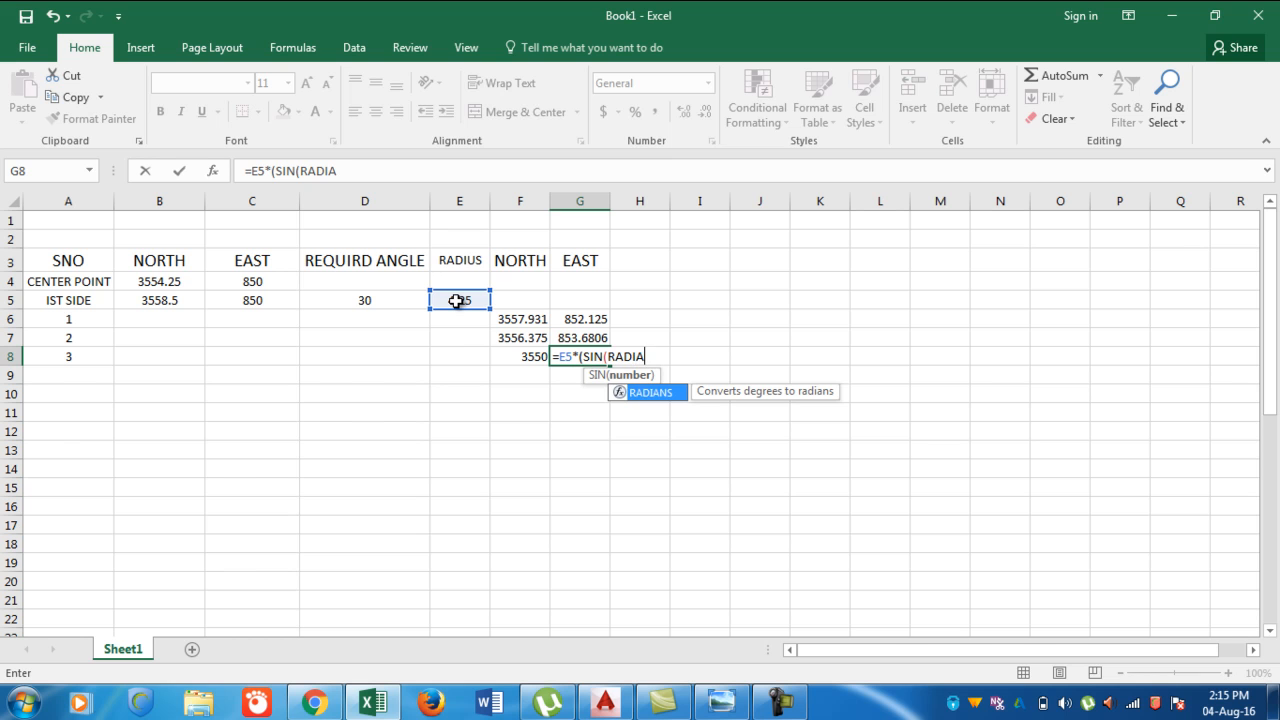
pyautogui.write('NS(')
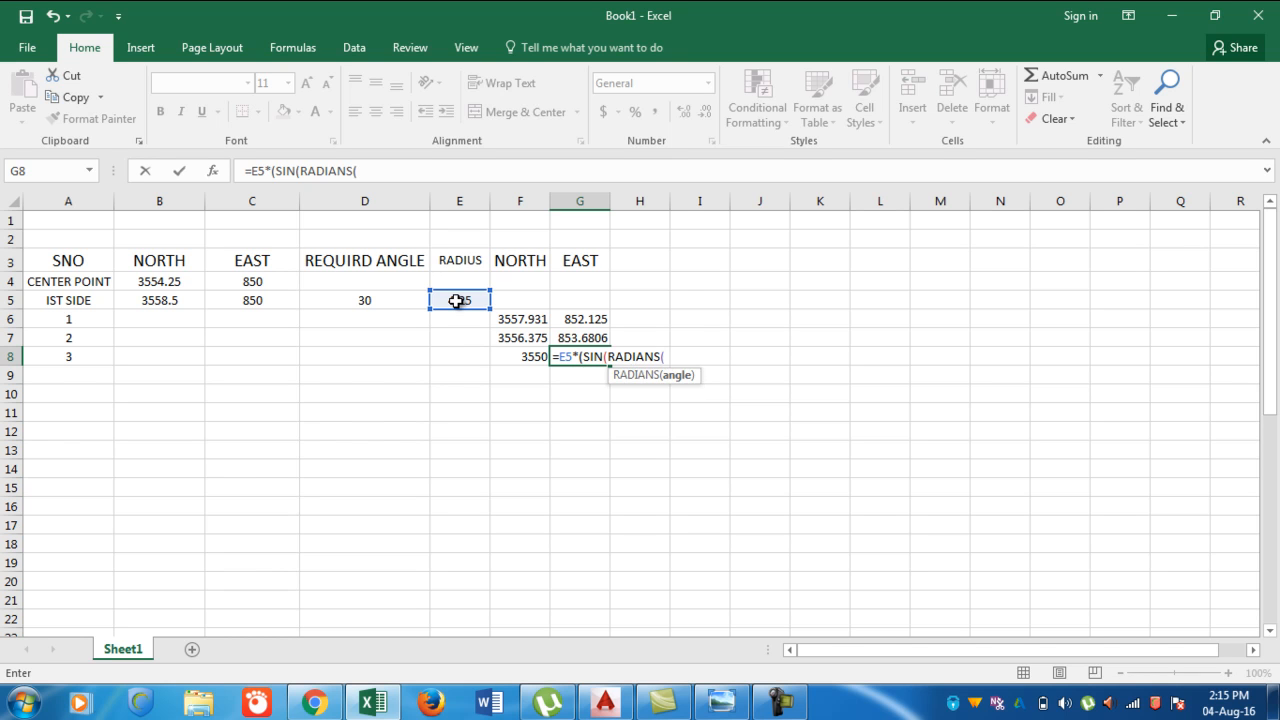
pyautogui.write('180)))+')
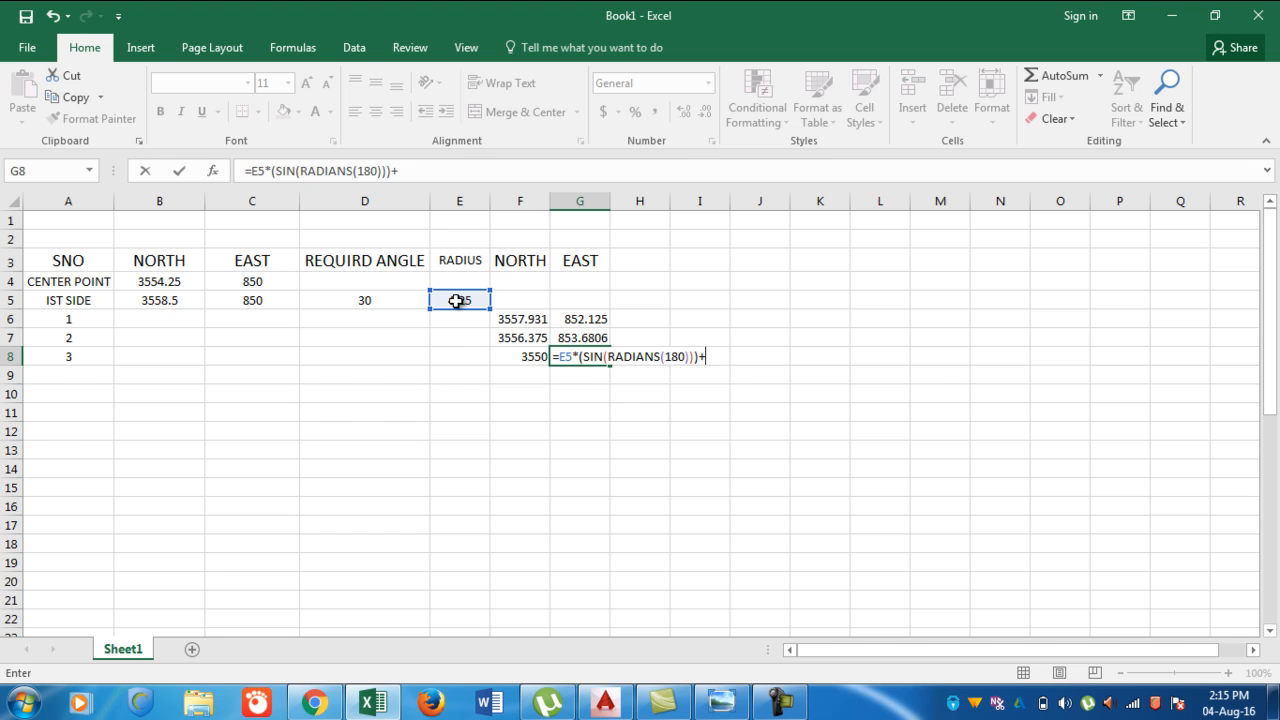
pyautogui.click(253, 281)
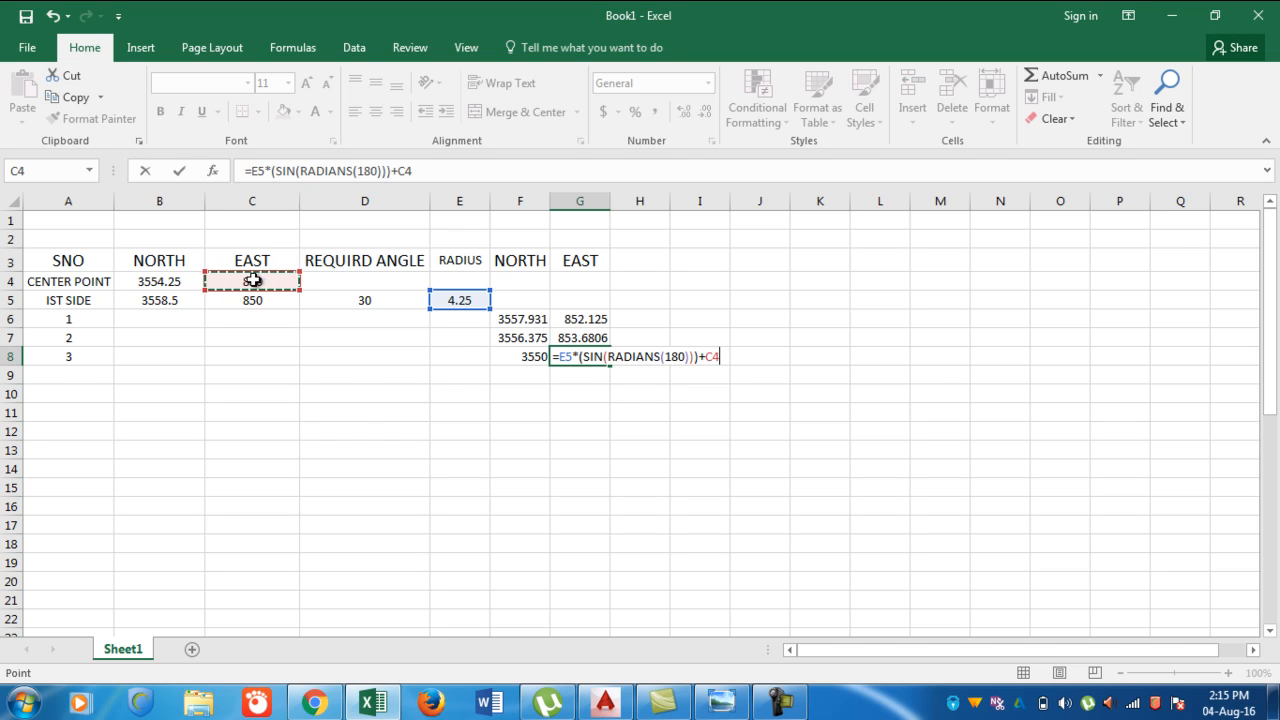
pyautogui.press('Return')
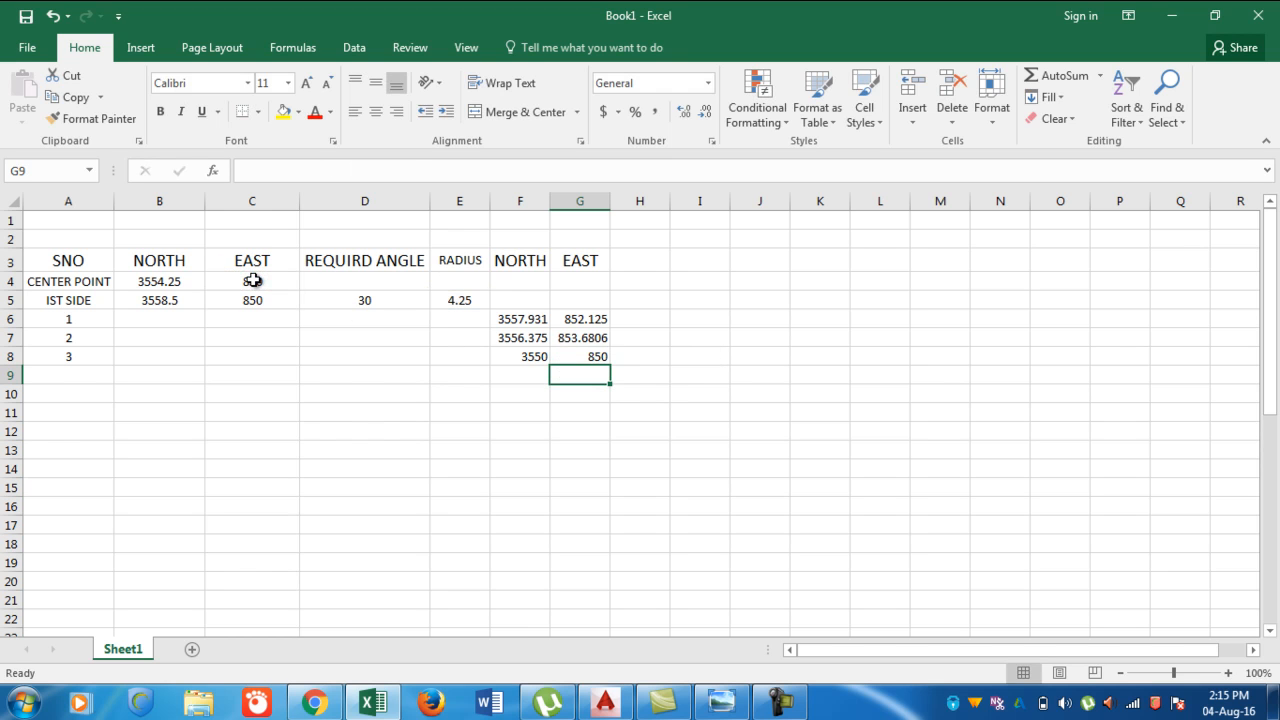
# Switch to AutoCAD and review the coordinate labels around the circle, including the one at the 180° point.
pyautogui.click(627, 705)
pyautogui.scroll(-5, 779, 403)
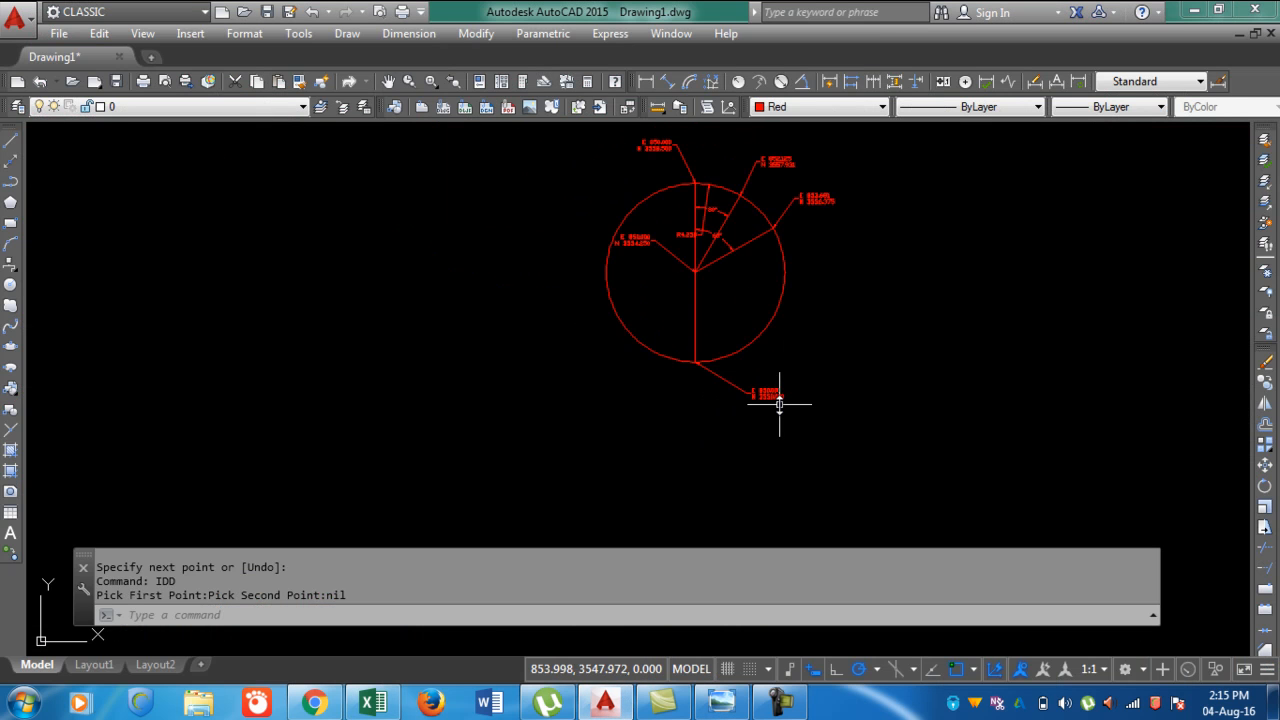
pyautogui.scroll(5, 710, 300)
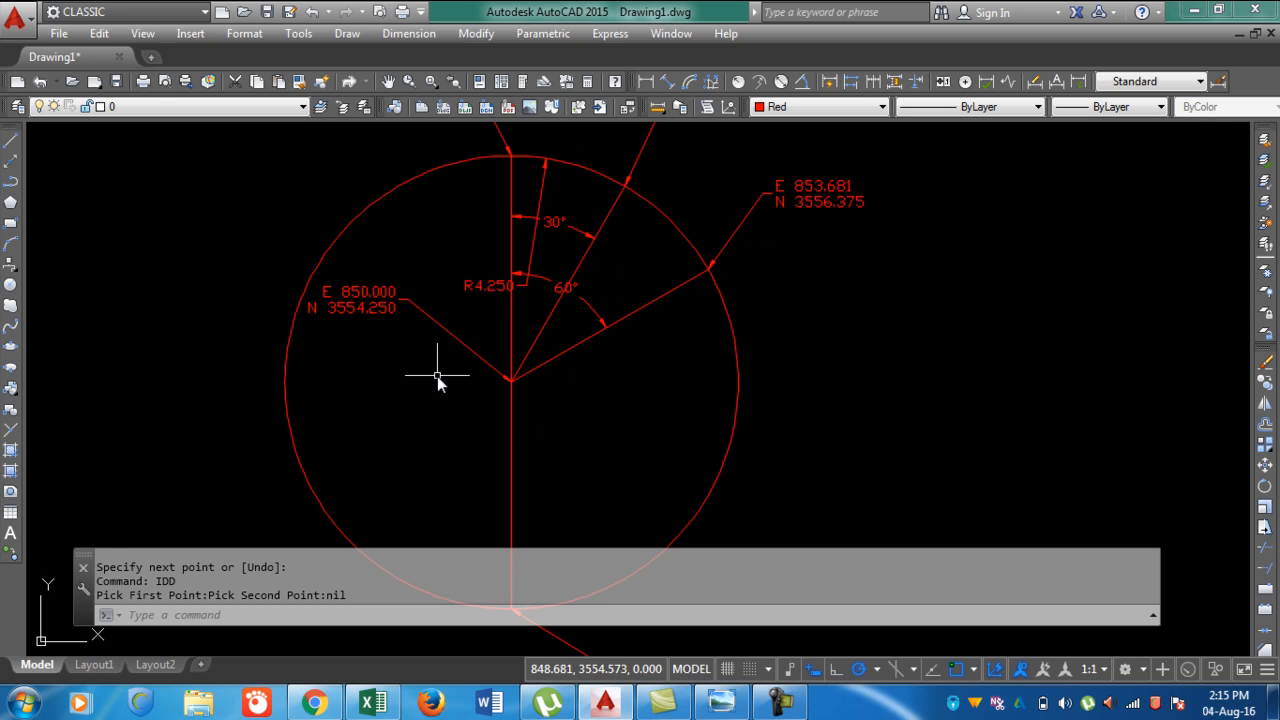
pyautogui.moveTo(437, 376); pyautogui.dragTo(466, 280)
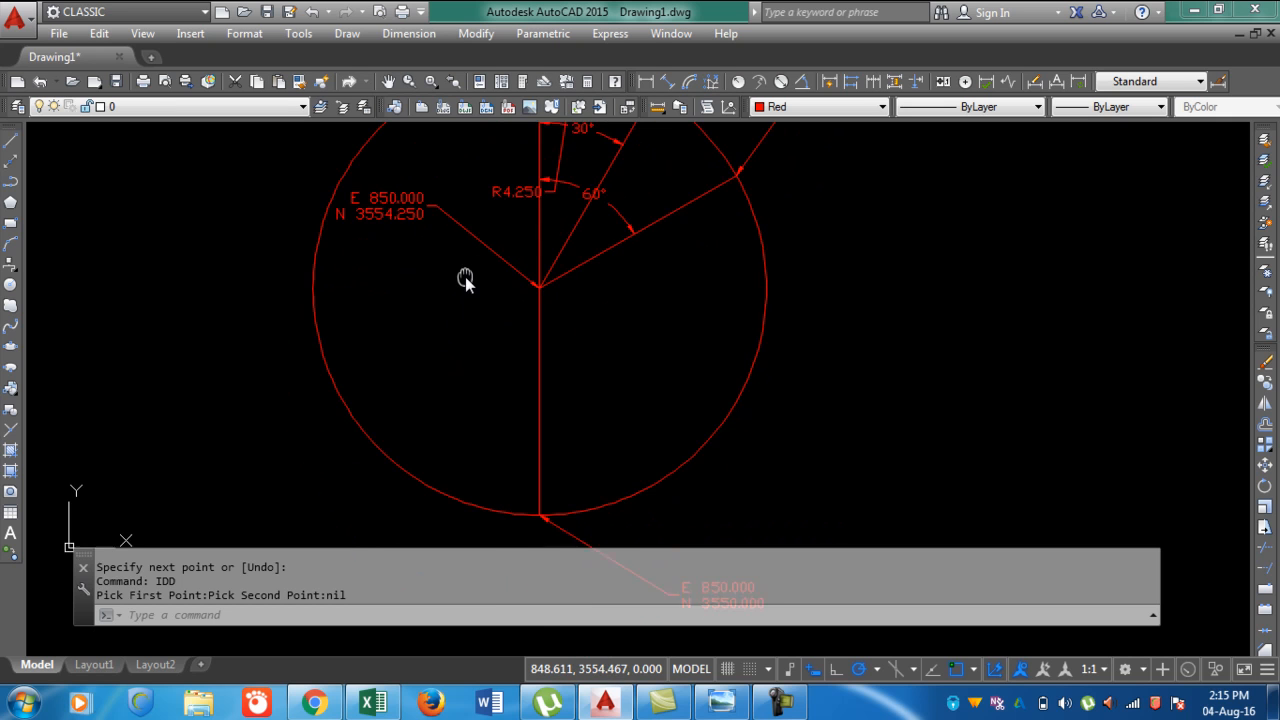
# Draw a 4.25-long horizontal line from the circle's center point due west to the circle's edge.
pyautogui.click(9, 140)
pyautogui.click(545, 277)
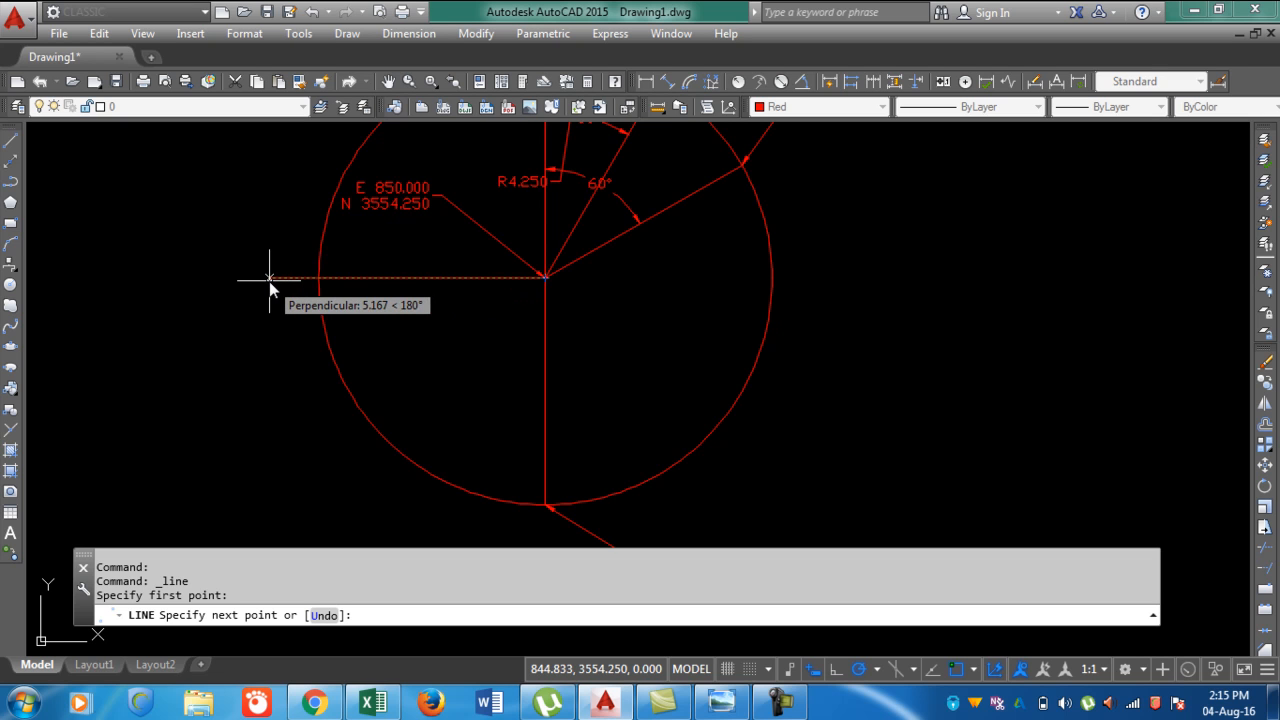
pyautogui.write('4.25')
pyautogui.press('Return')
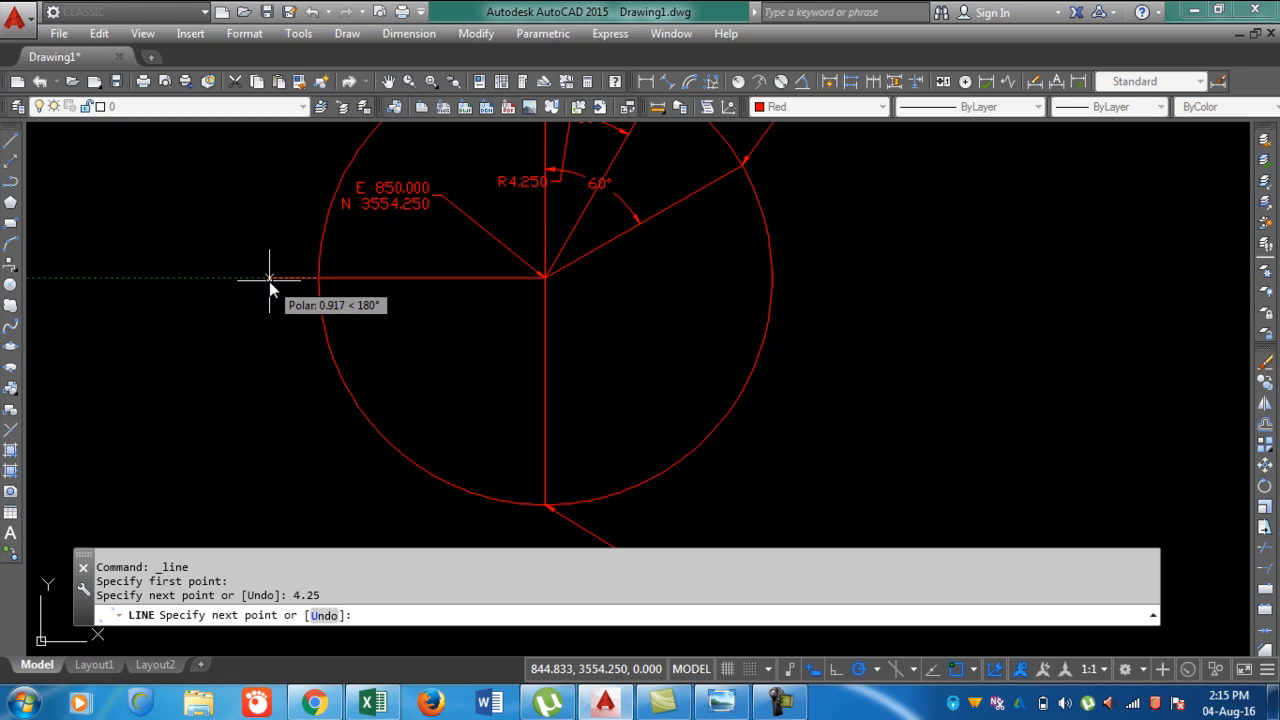
pyautogui.press('Return')
# Label the westward line's outer endpoint with its east and north coordinates using the IDD command, placing the text outside the circle.
pyautogui.write('i')
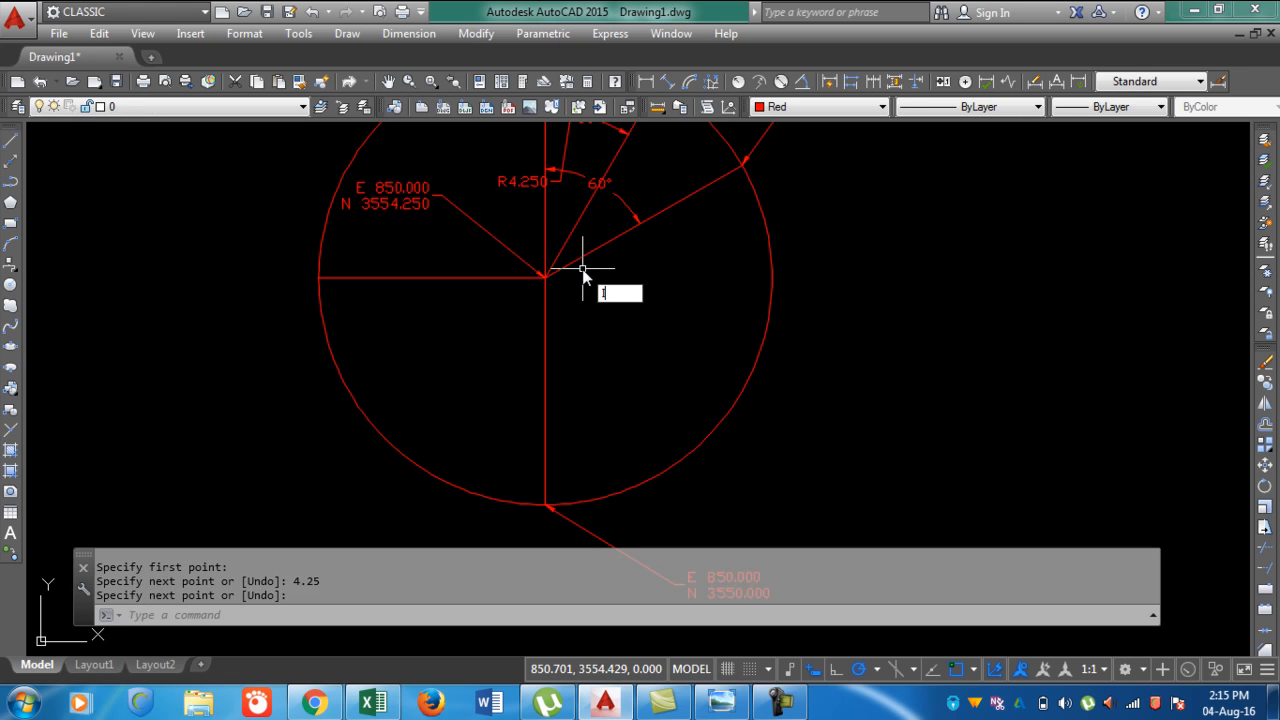
pyautogui.write('dd')
pyautogui.press('Return')
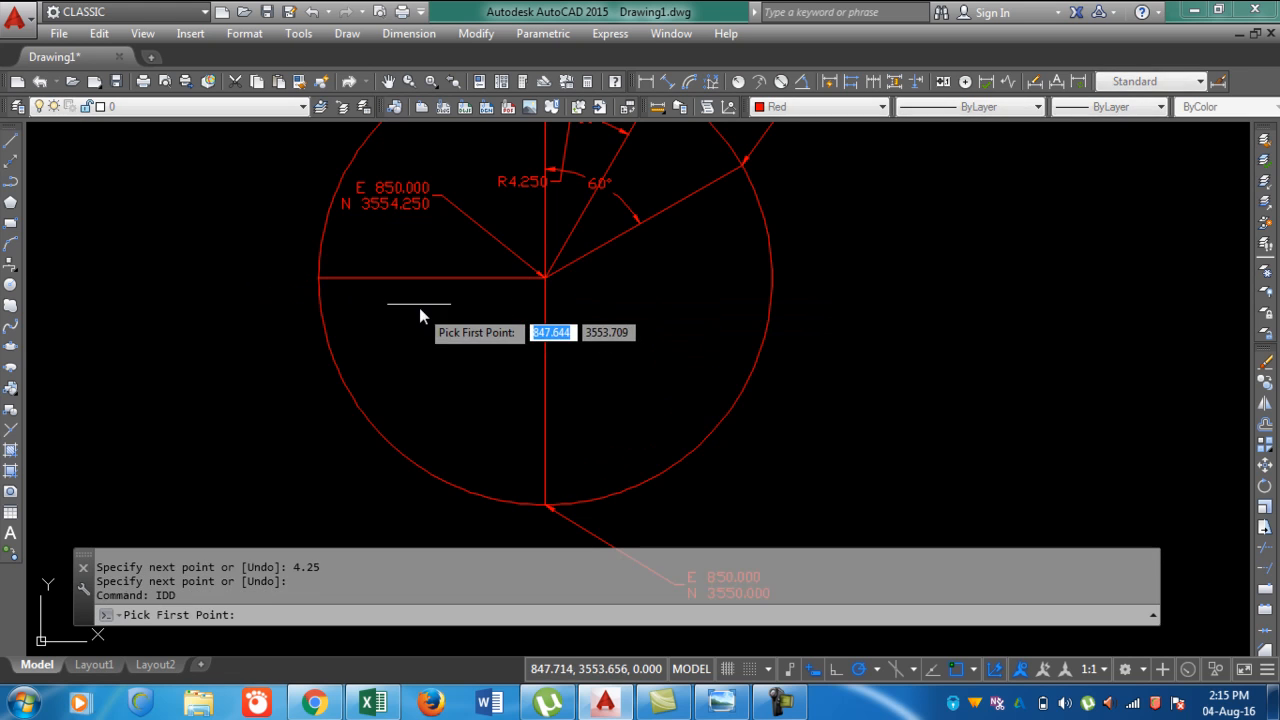
pyautogui.click(318, 278)
pyautogui.click(265, 228)
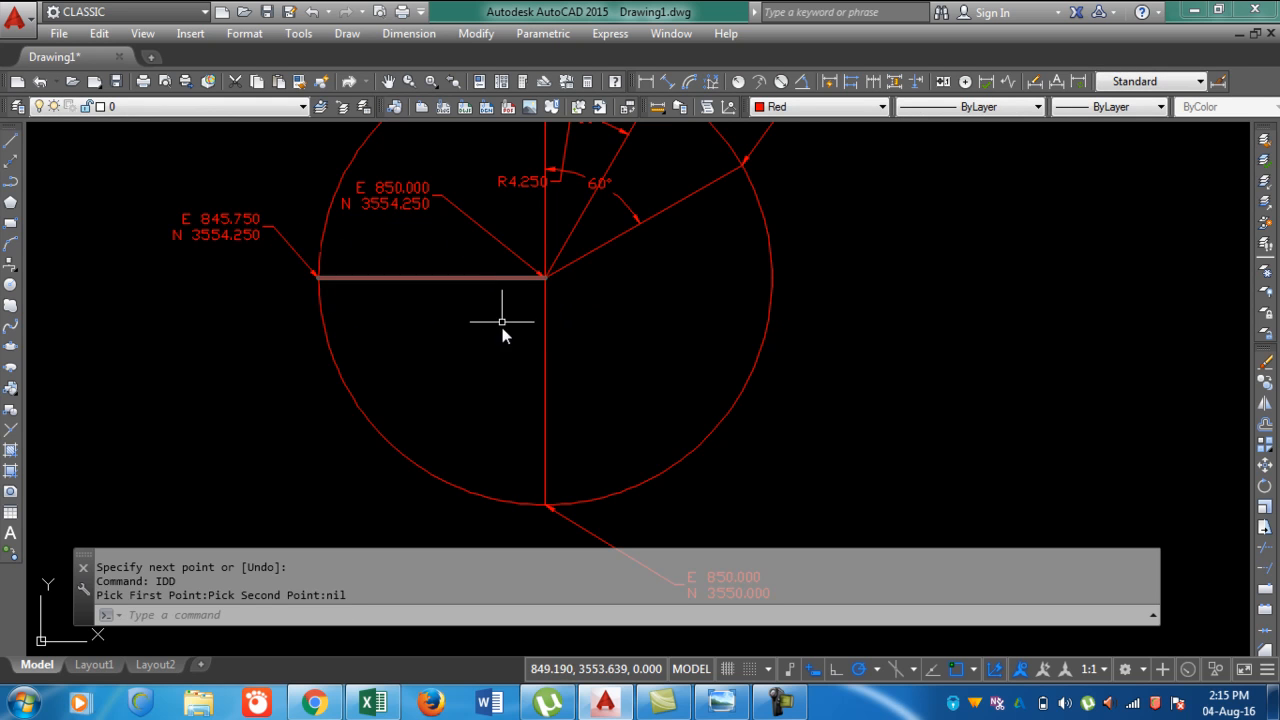
pyautogui.click(802, 81)
pyautogui.click(545, 216)
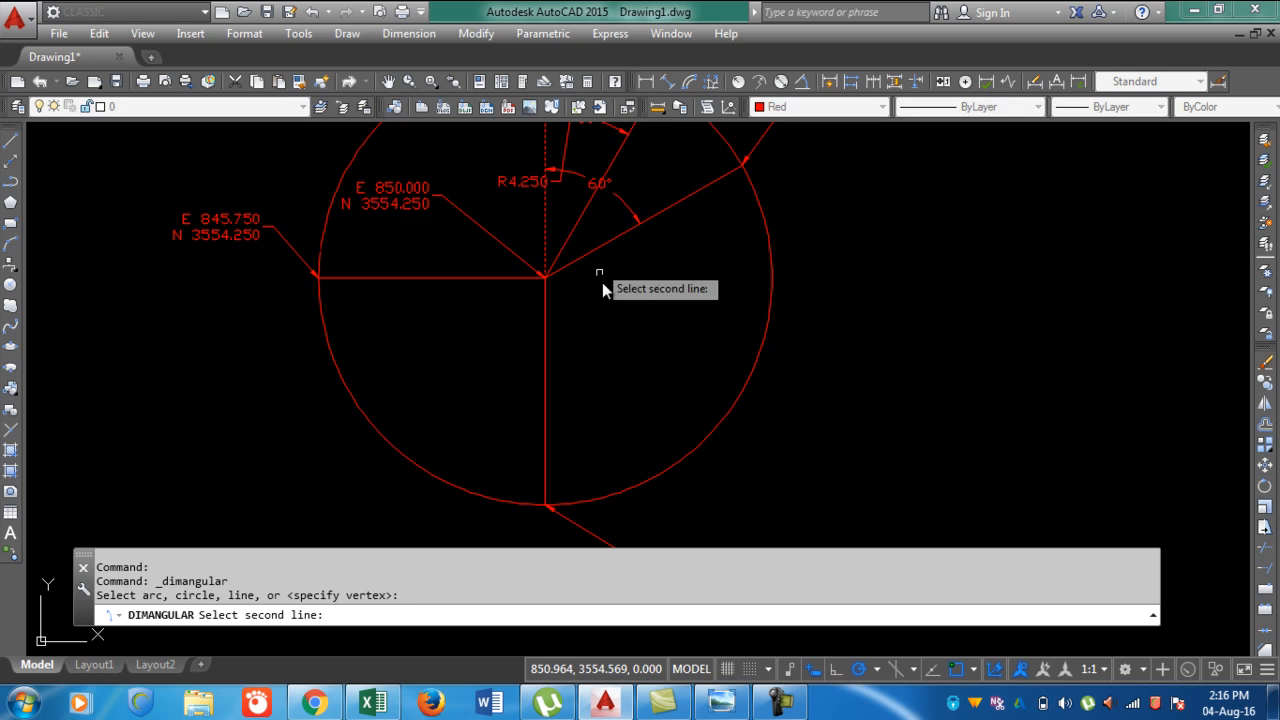
pyautogui.click(486, 280)
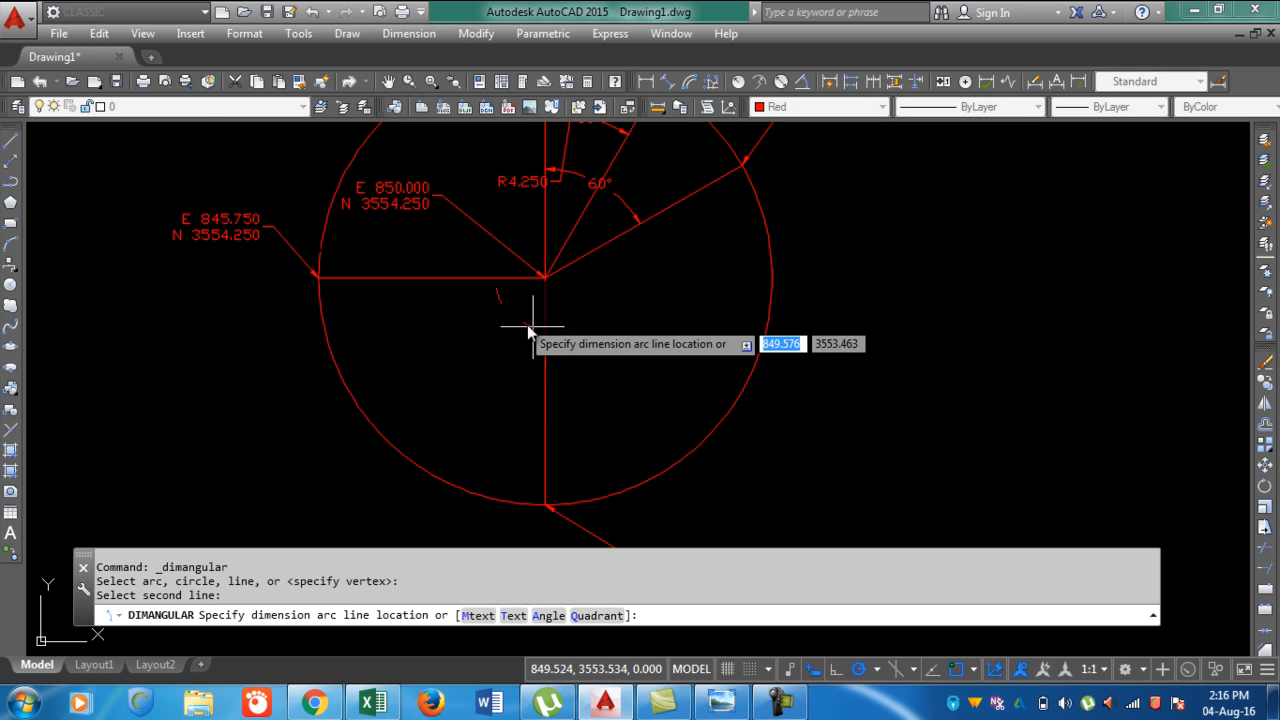
pyautogui.scroll(2, 580, 335)
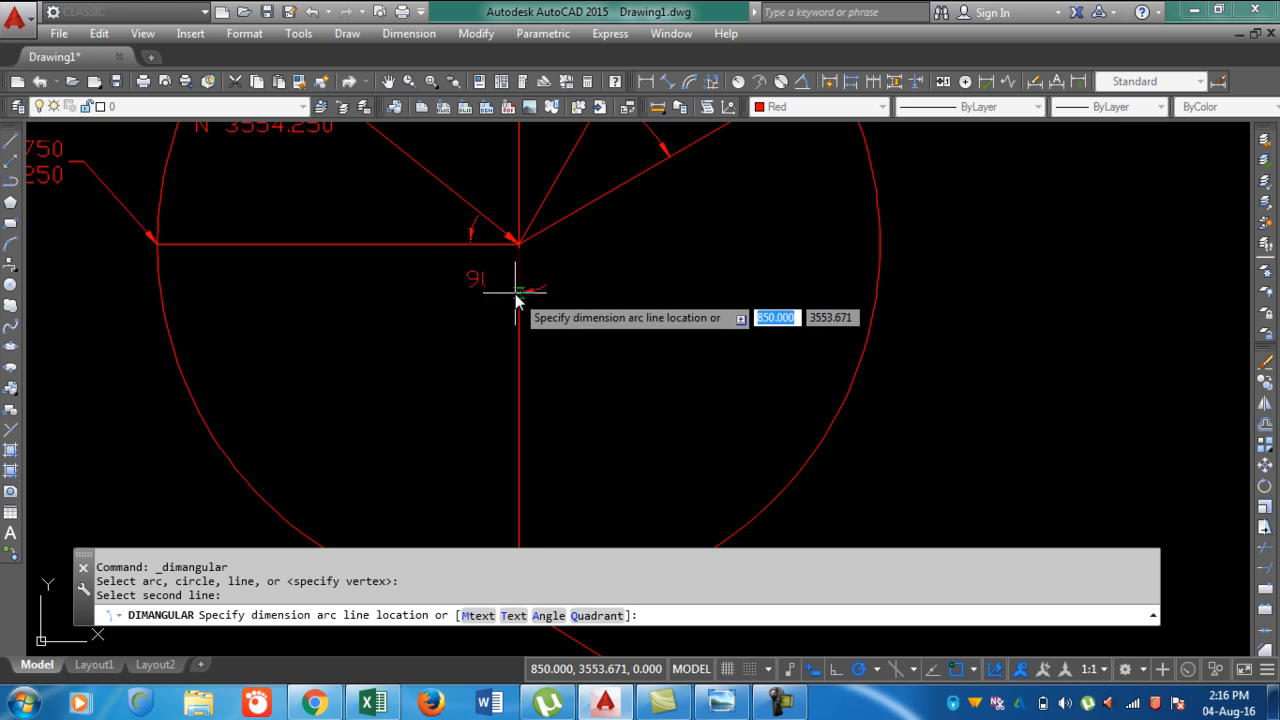
pyautogui.press('Escape')
pyautogui.press('Return')
pyautogui.click(518, 216)
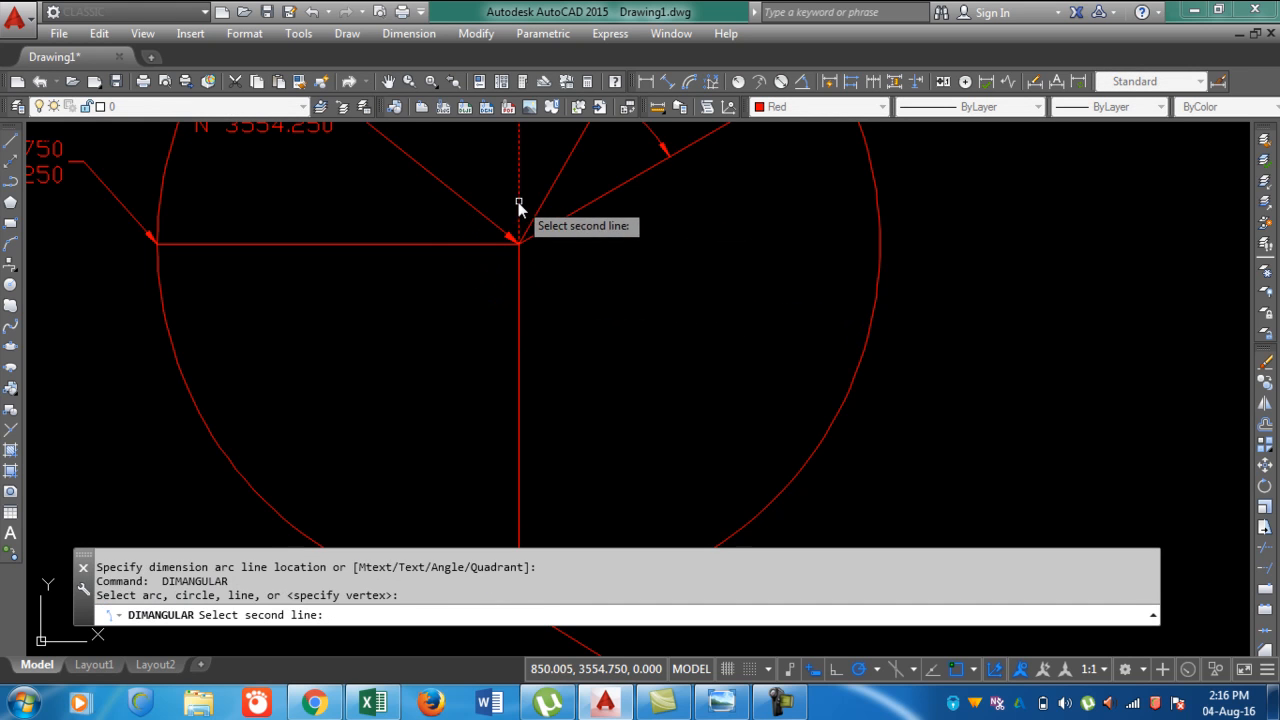
pyautogui.click(476, 251)
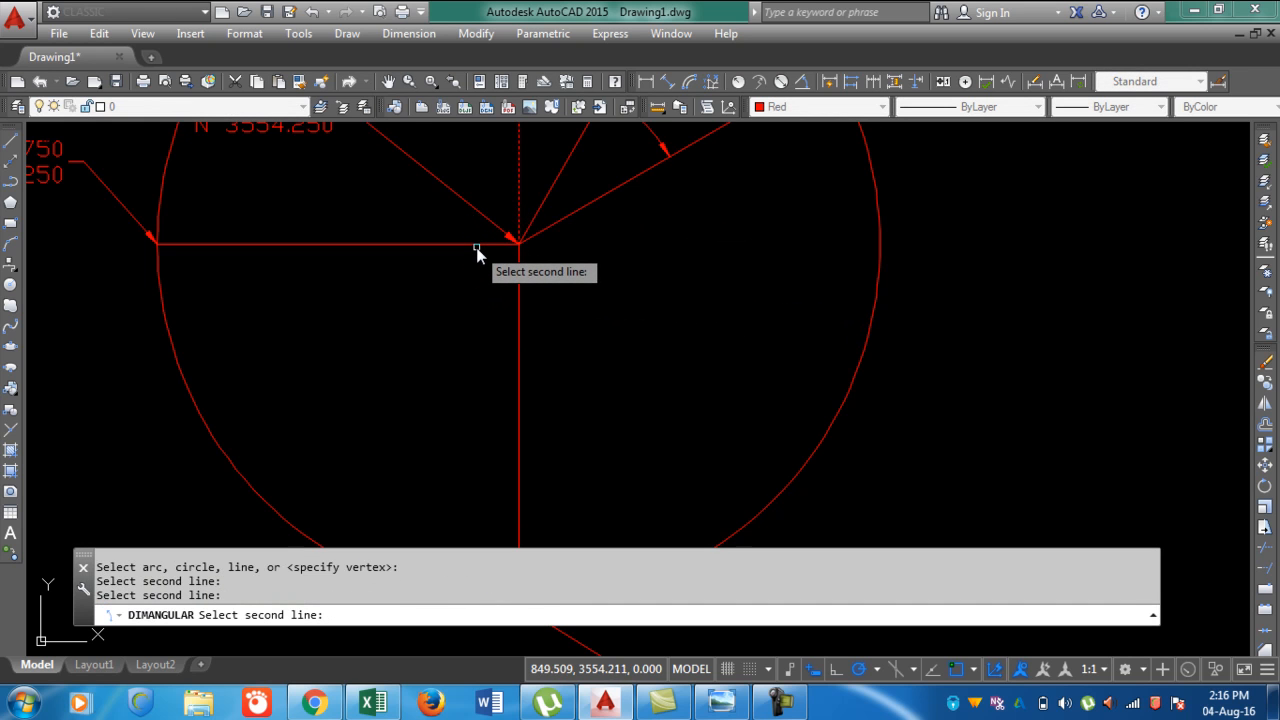
pyautogui.click(477, 246)
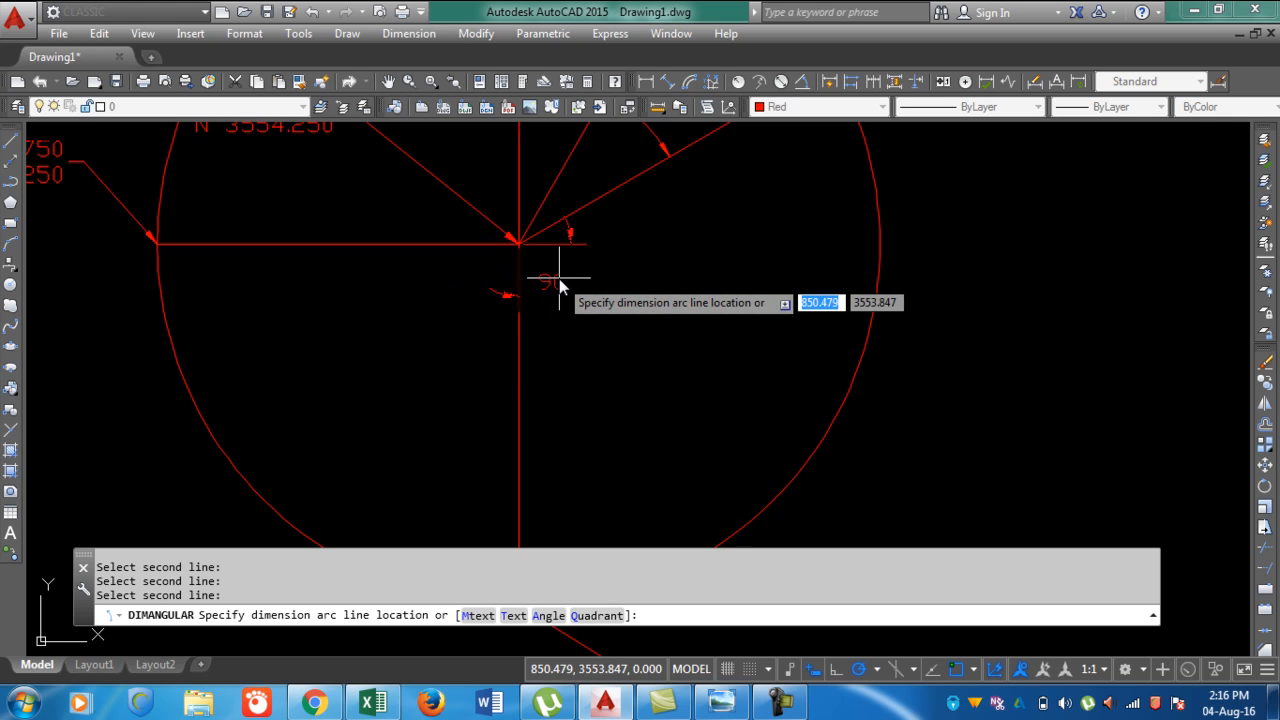
pyautogui.press('Escape')
pyautogui.scroll(2, 527, 241)
pyautogui.scroll(-4, 527, 241)
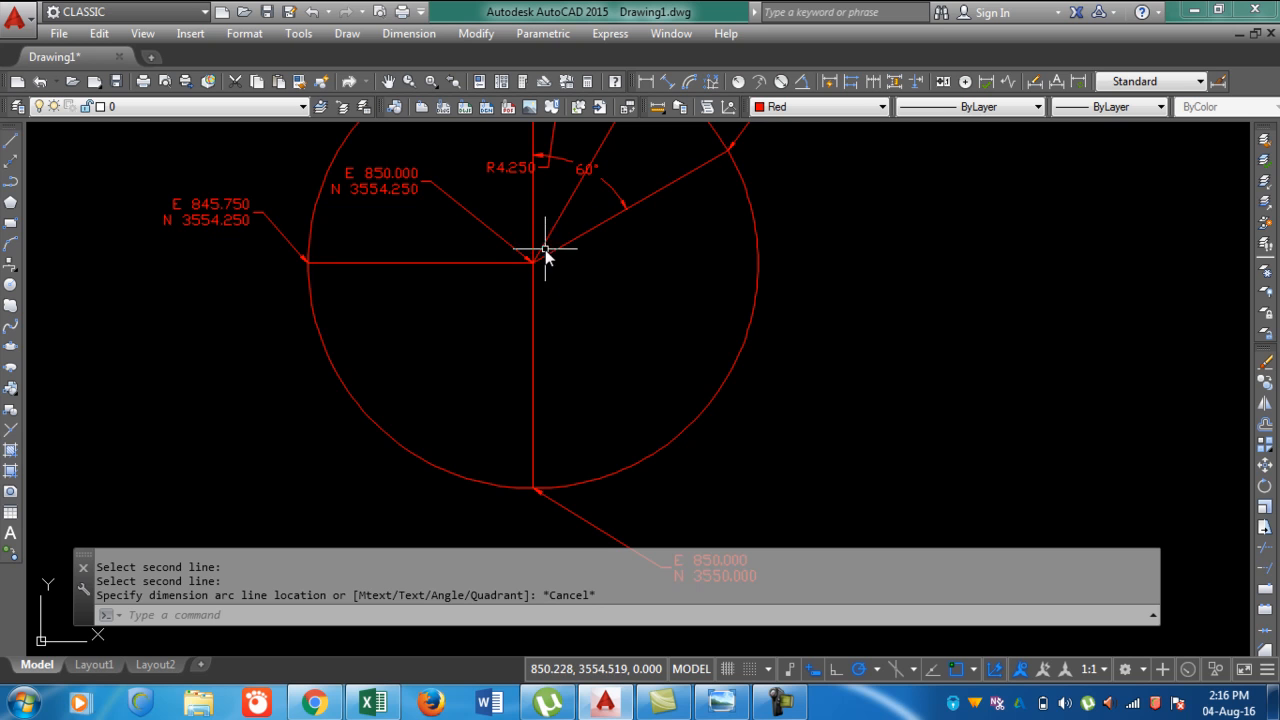
pyautogui.write('l')
pyautogui.press('Escape')
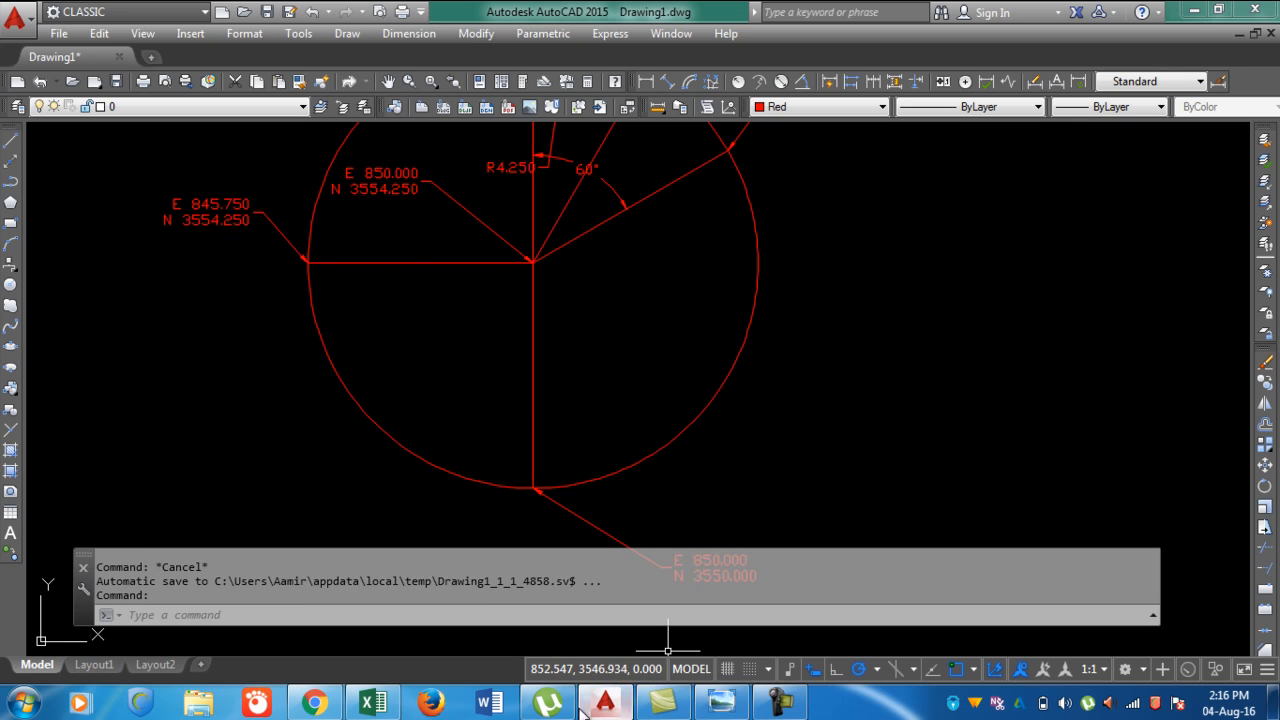
# In Excel, calculate the 270° point's north coordinate in F9 with =E5*(COS(RADIANS(270)))+B4 and check it against the AutoCAD label.
pyautogui.click(370, 703)
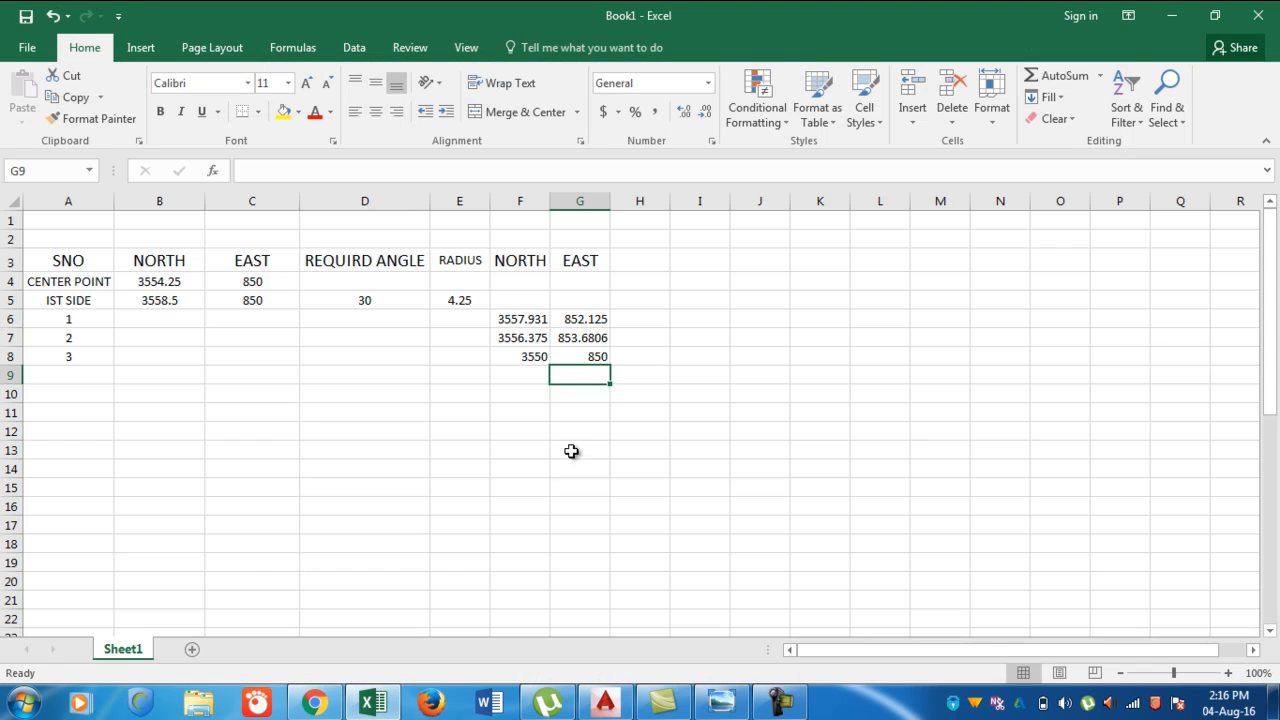
pyautogui.click(527, 375)
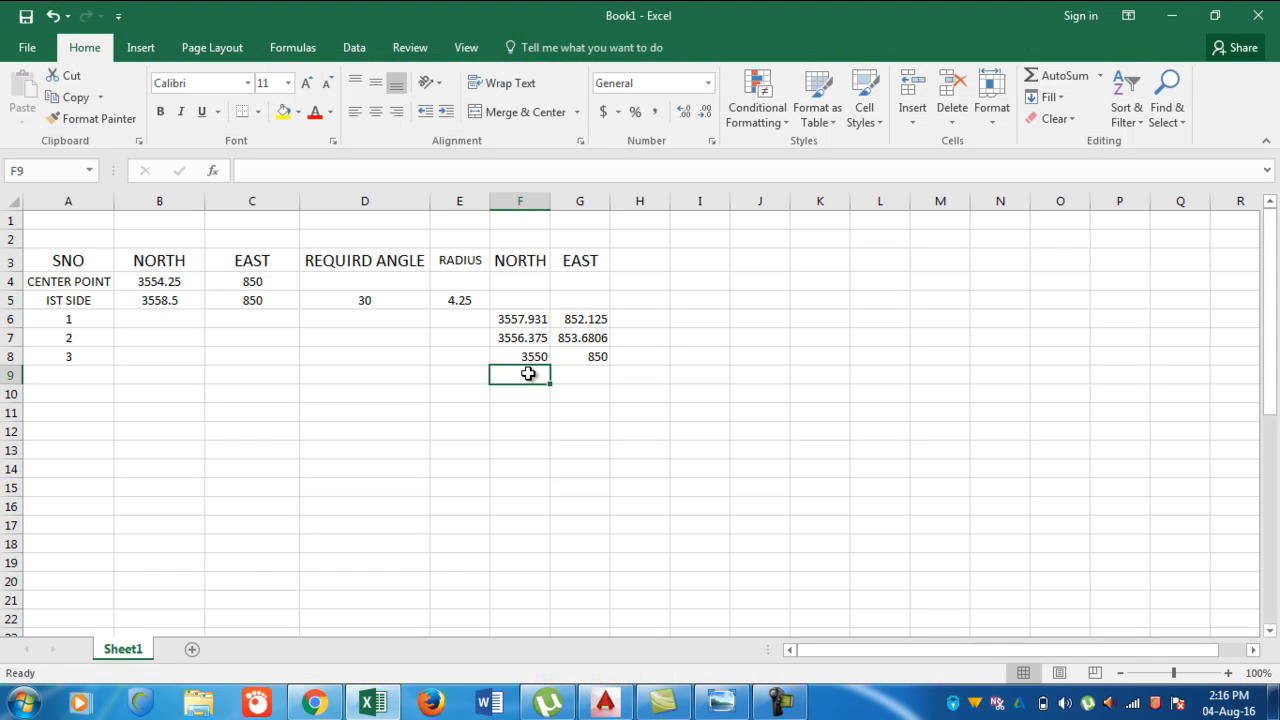
pyautogui.write('=')
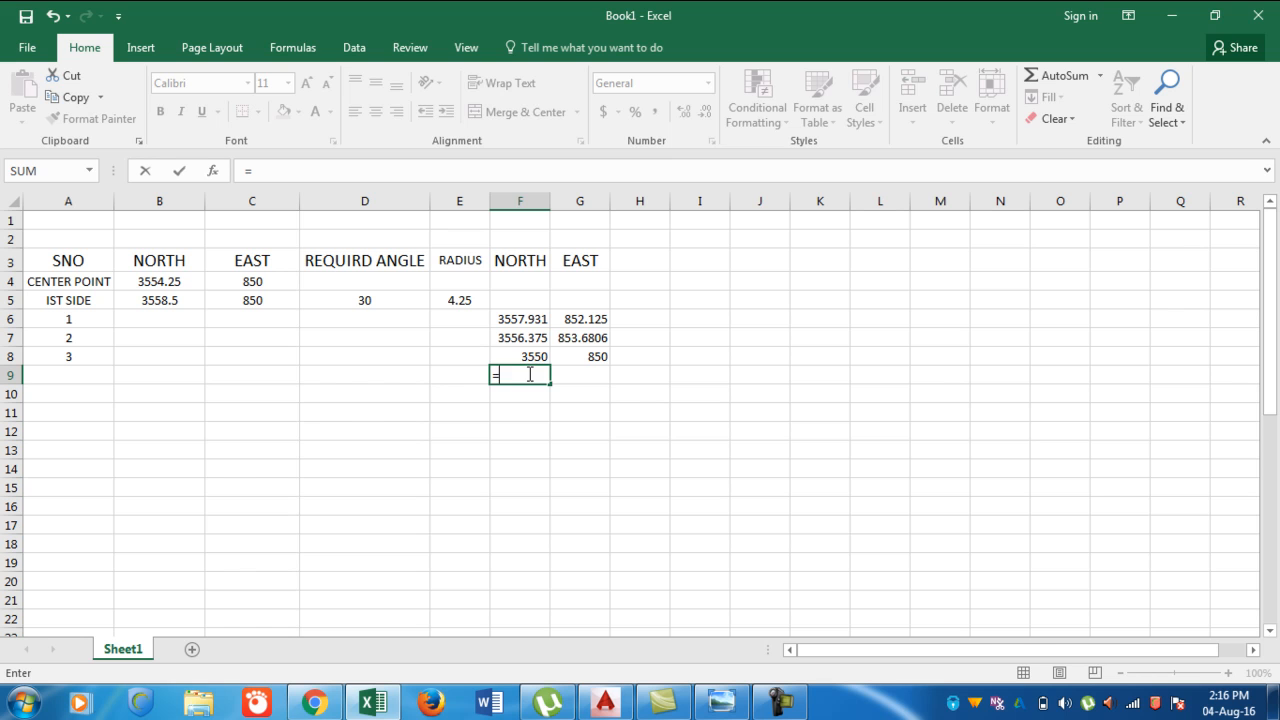
pyautogui.click(466, 302)
pyautogui.write('*(COS')
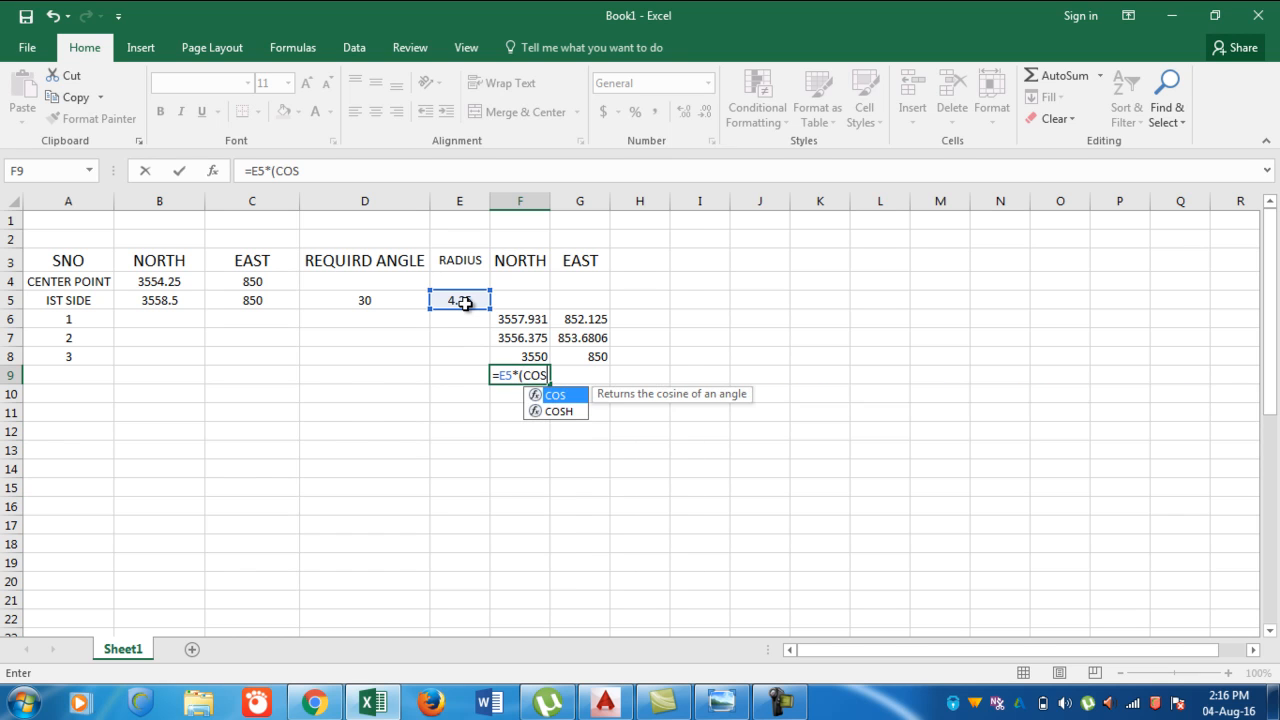
pyautogui.write('(')
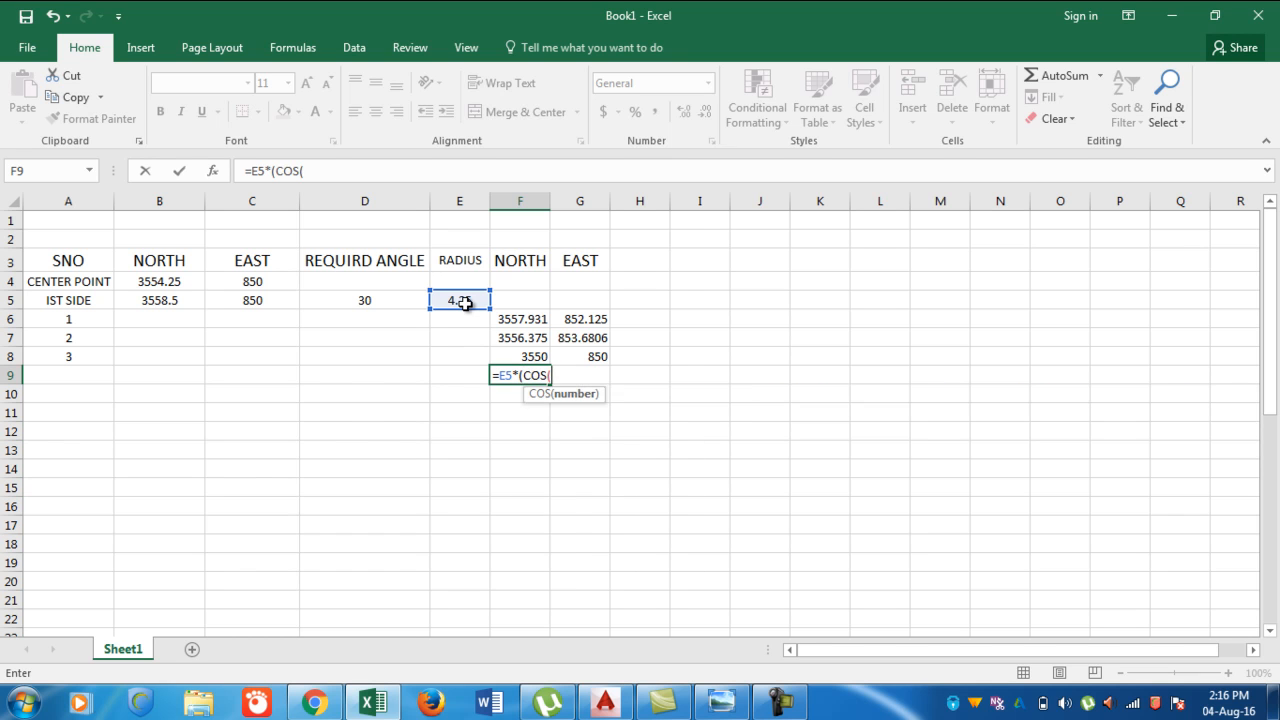
pyautogui.write('RAD')
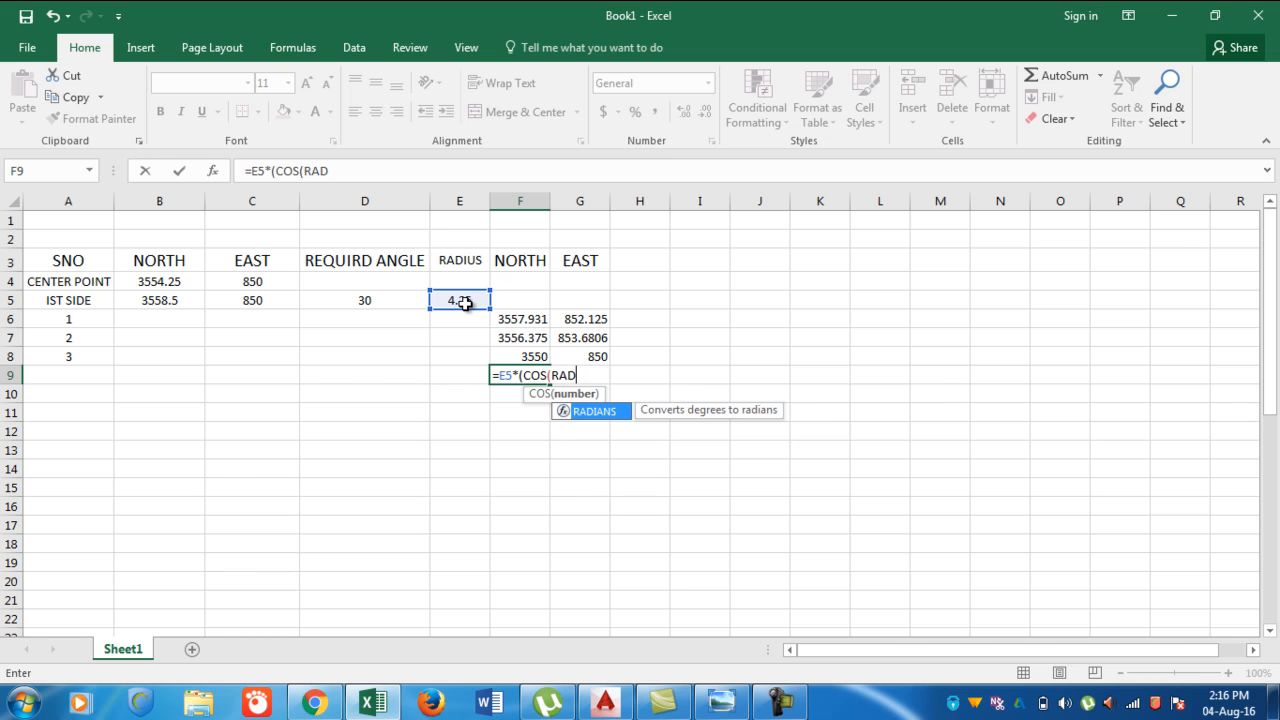
pyautogui.write('IANS(27')
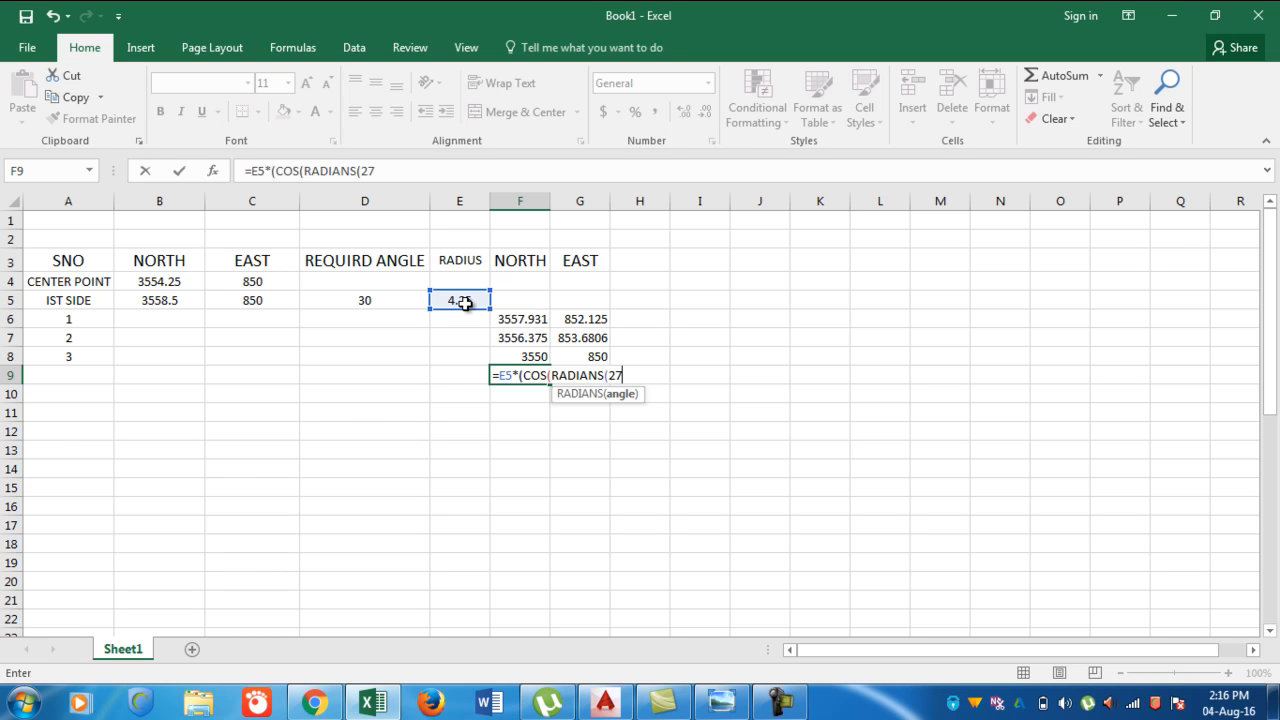
pyautogui.write('0)))')
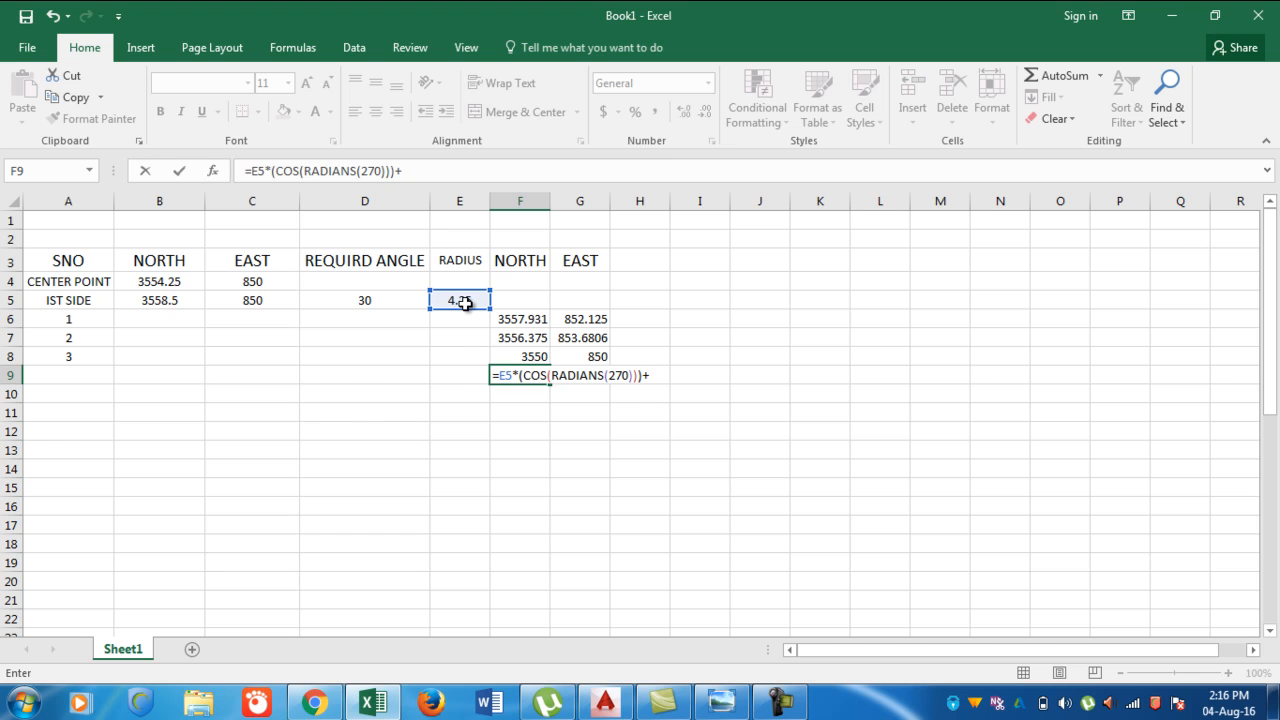
pyautogui.write('+')
pyautogui.click(177, 281)
pyautogui.press('Return')
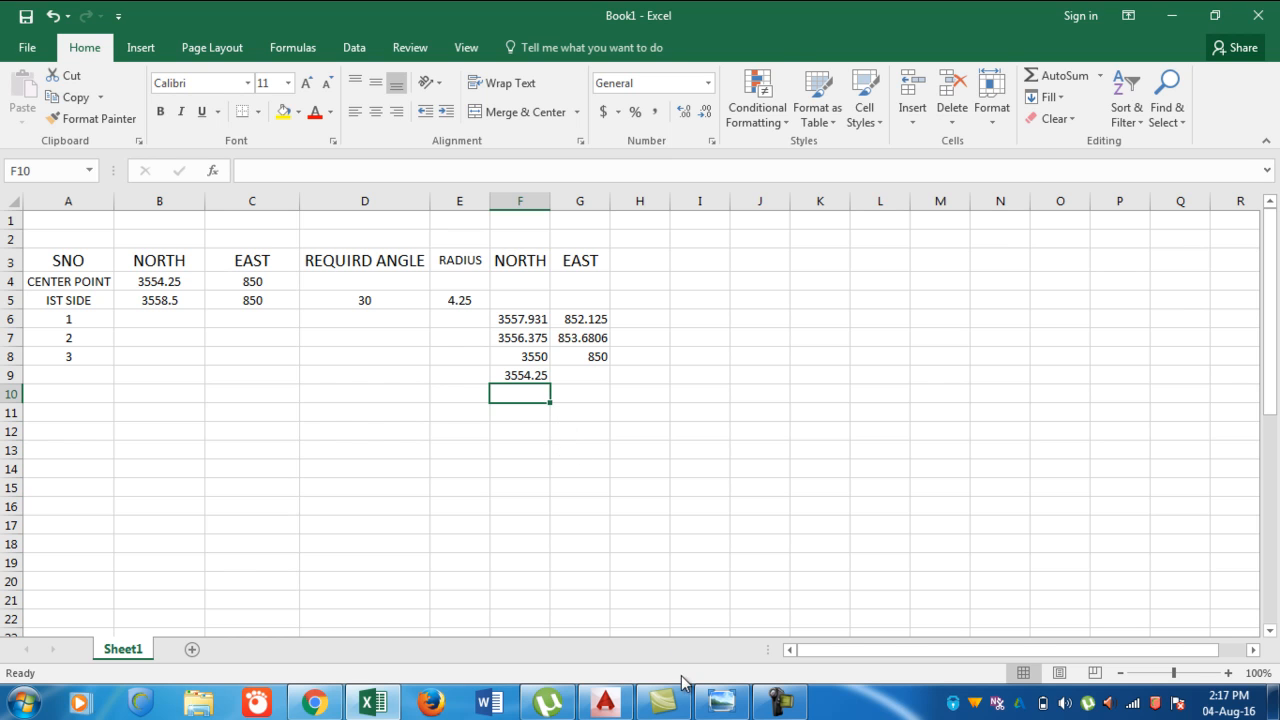
pyautogui.click(605, 702)
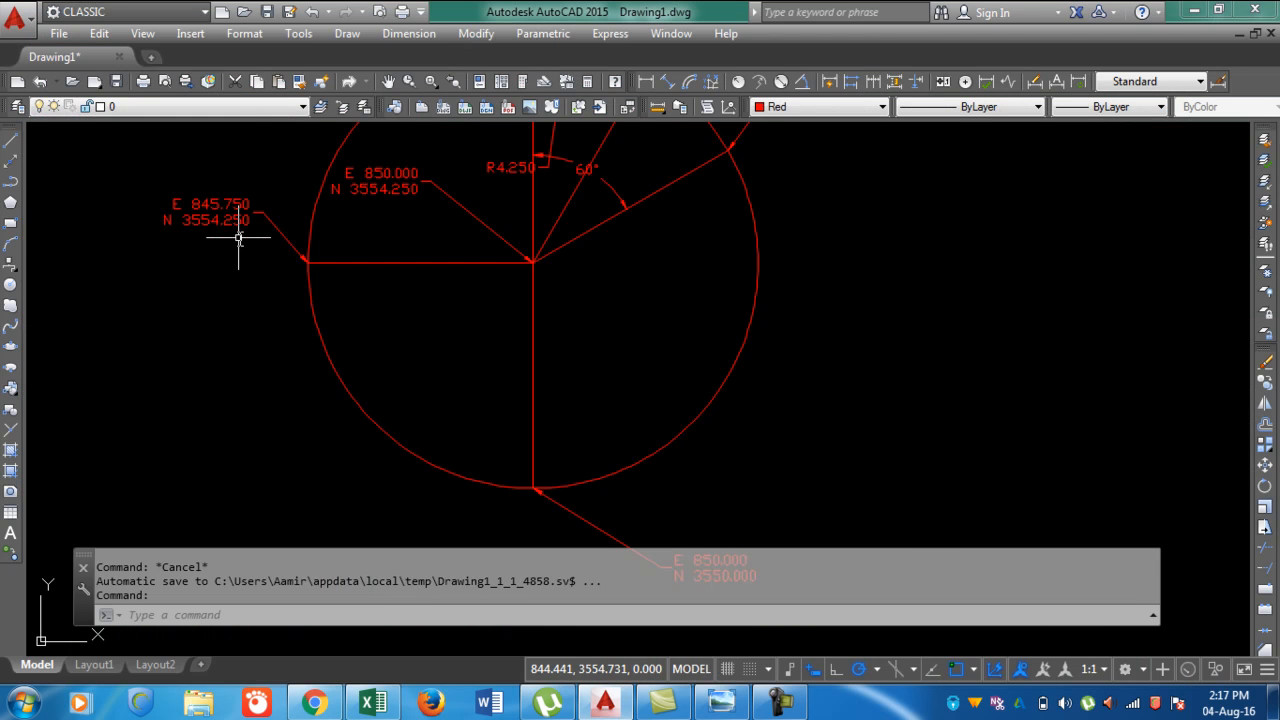
pyautogui.scroll(2, 200, 230)
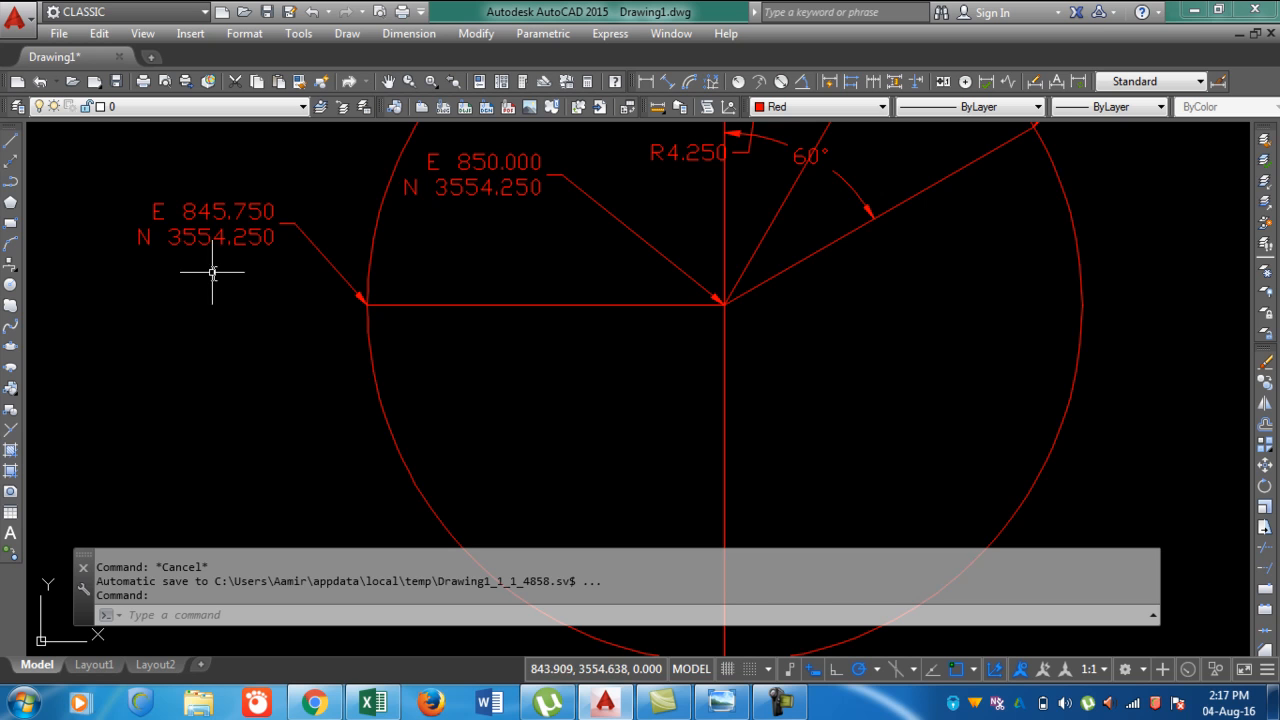
pyautogui.scroll(-4, 420, 383)
pyautogui.scroll(-2, 420, 383)
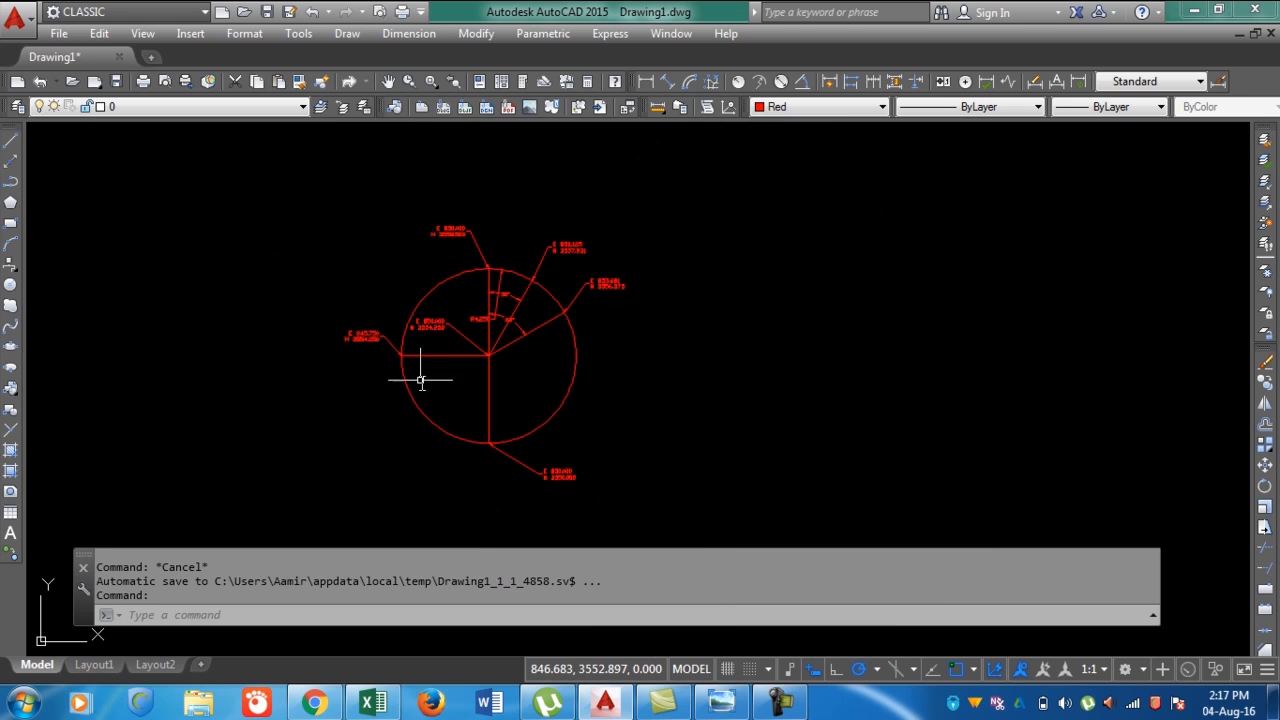
# Switch to Excel and enter the formula =E5*(COS(RADIANS(270)))+C4 in G9 for the 270° point's east coordinate.
pyautogui.click(374, 703)
pyautogui.click(586, 380)
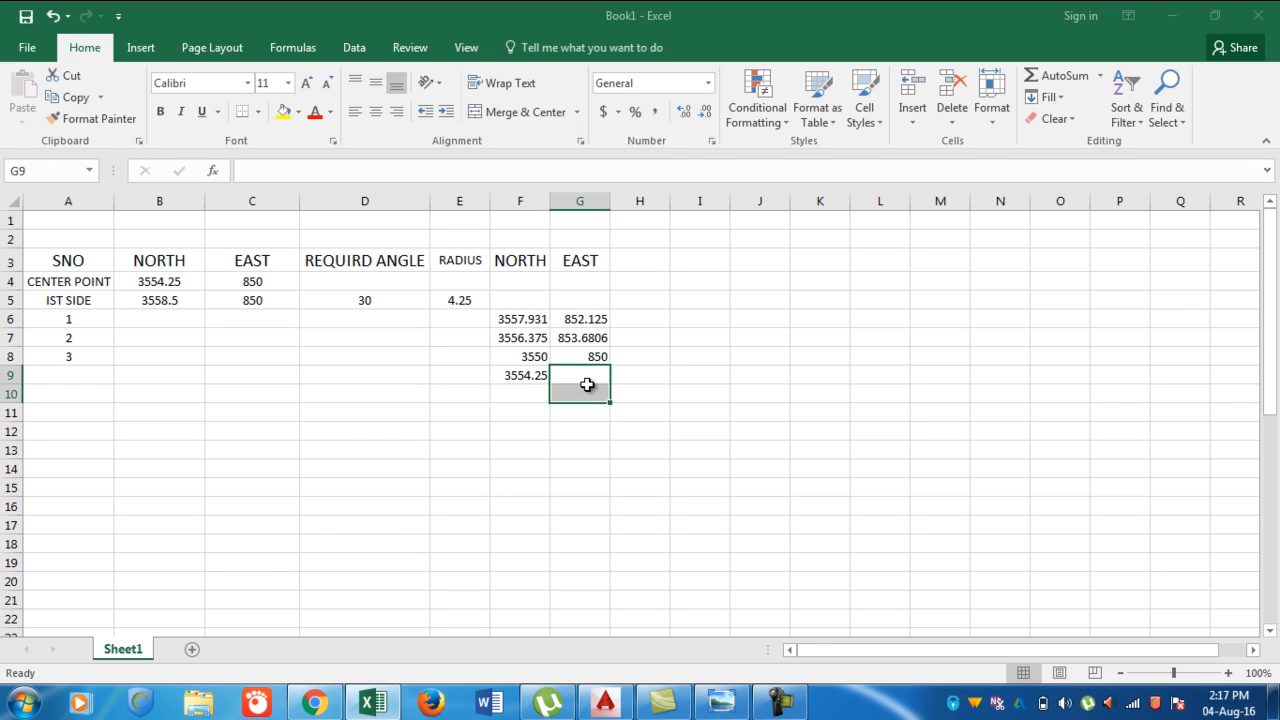
pyautogui.write('=')
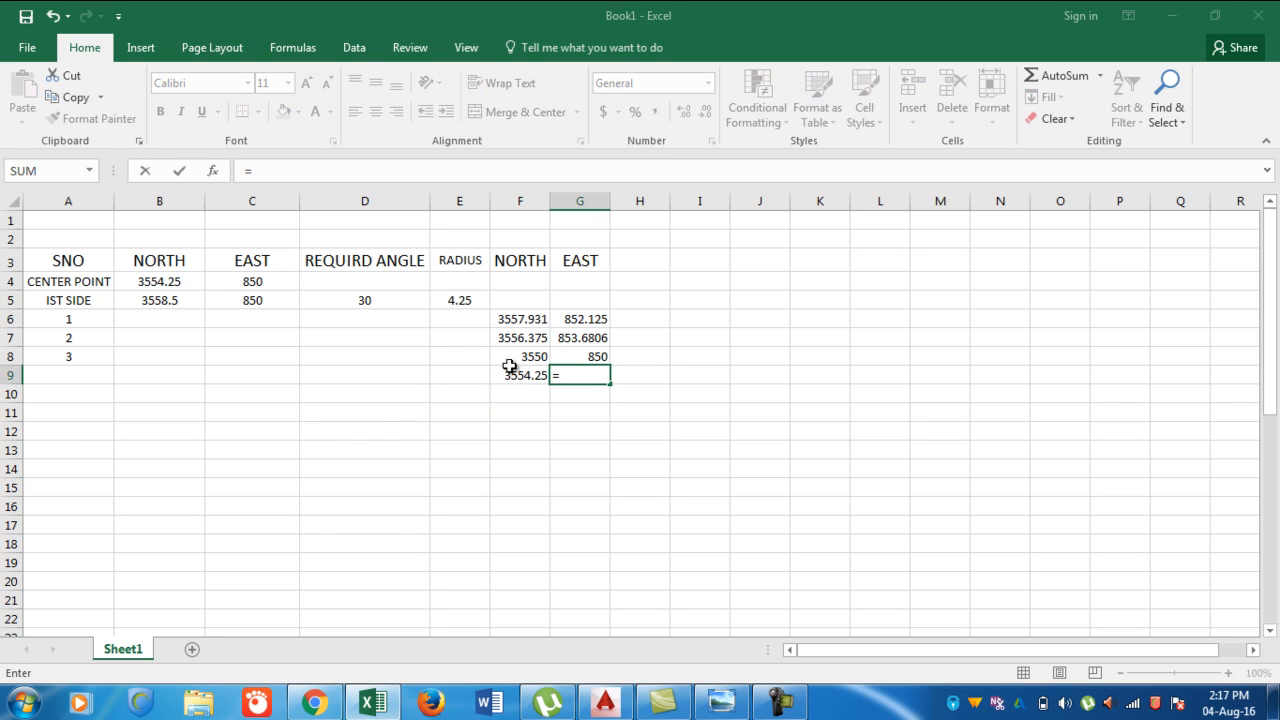
pyautogui.click(455, 301)
pyautogui.write('*')
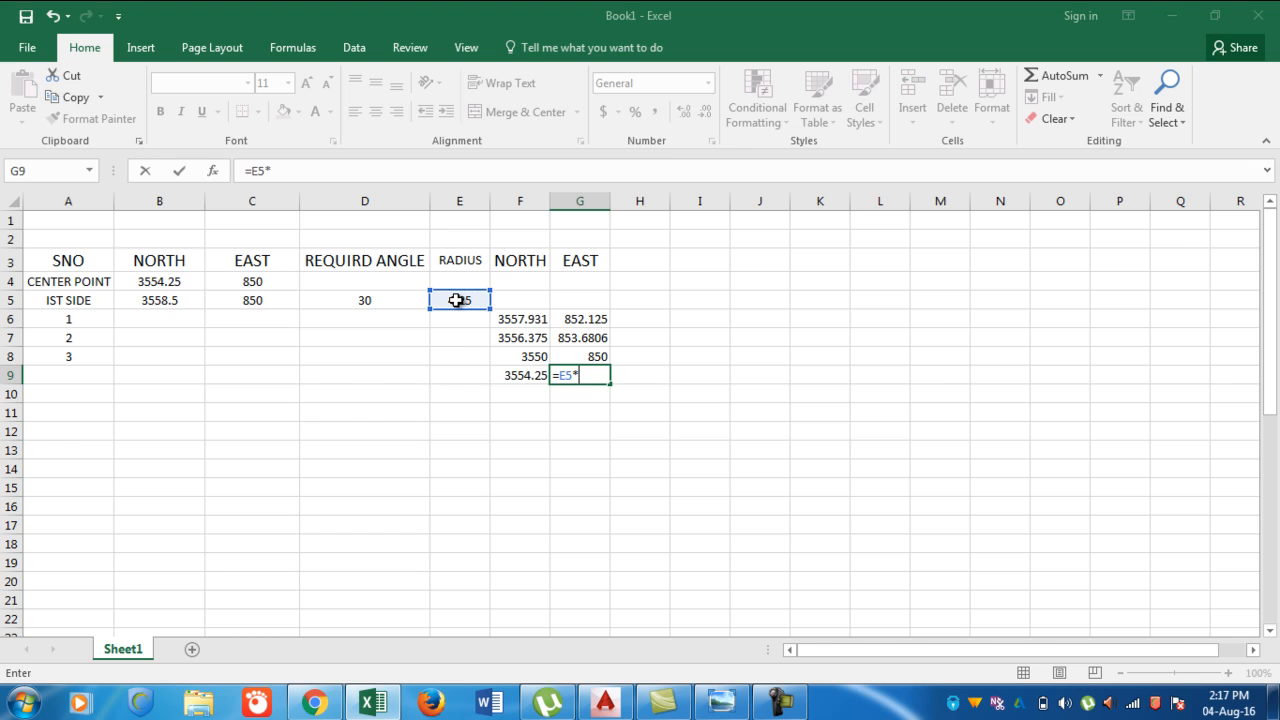
pyautogui.write('(COS')
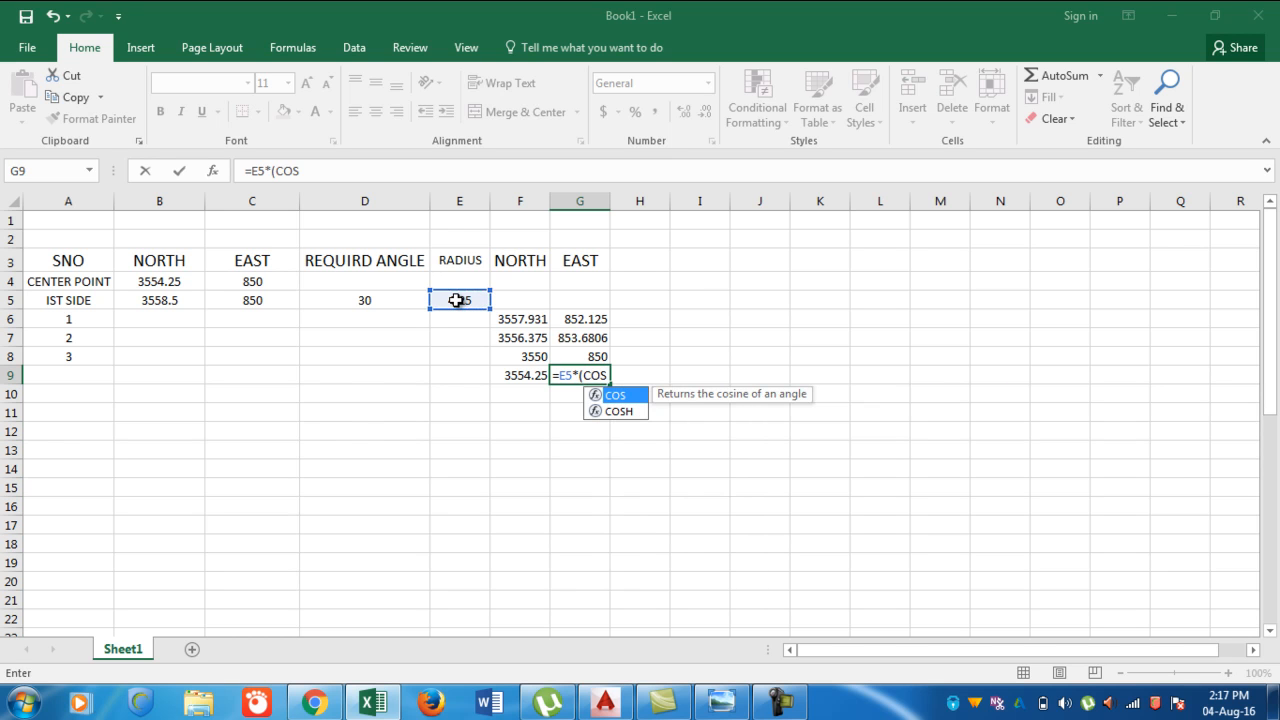
pyautogui.write('(')
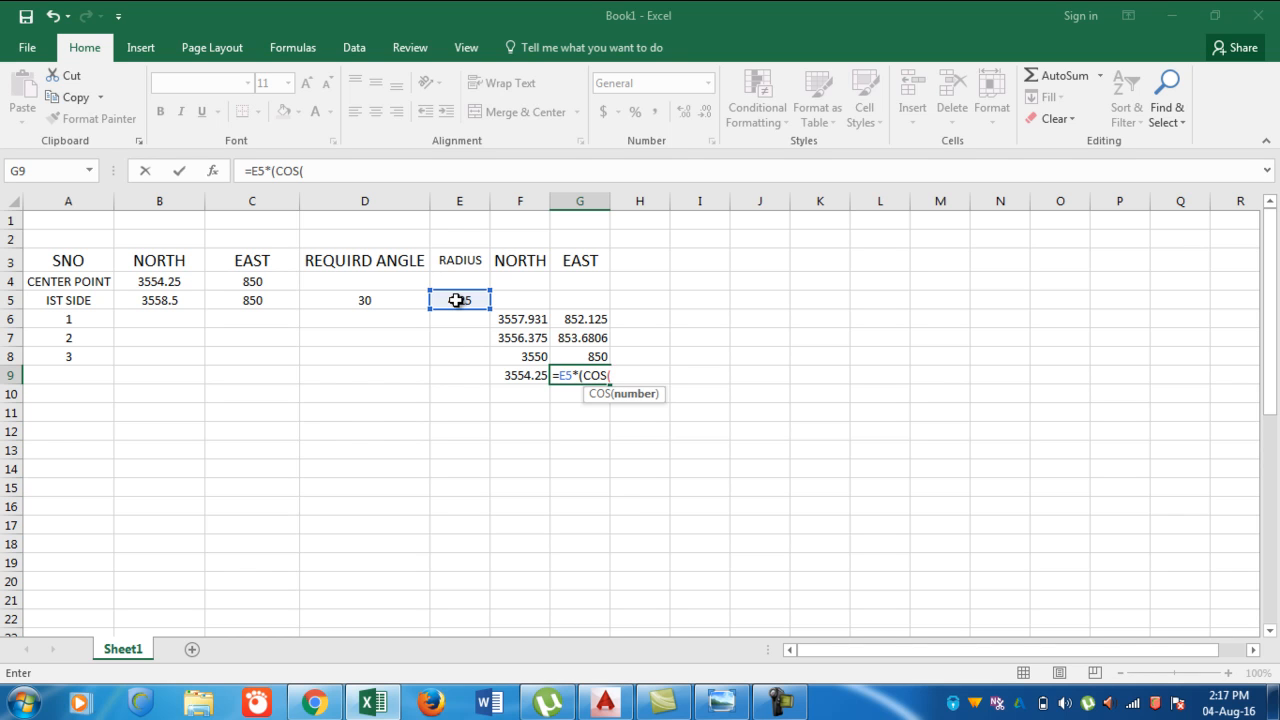
pyautogui.write('RADIANS')
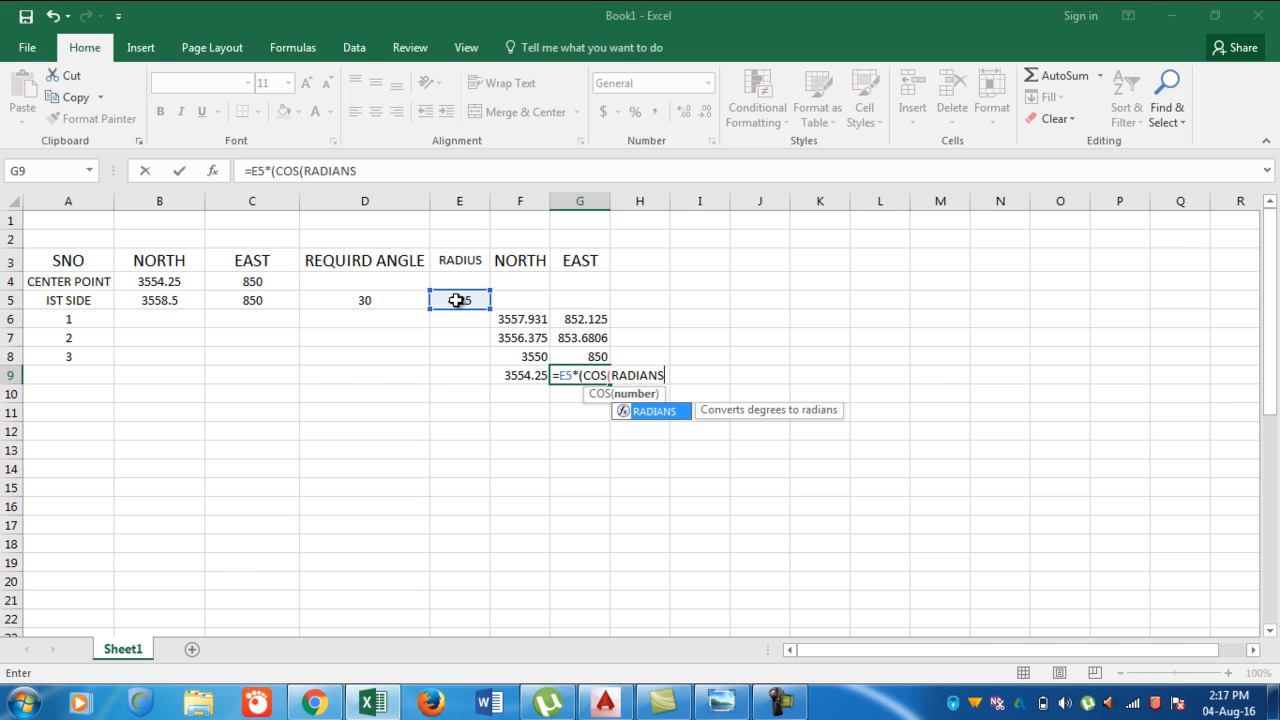
pyautogui.write('(270')
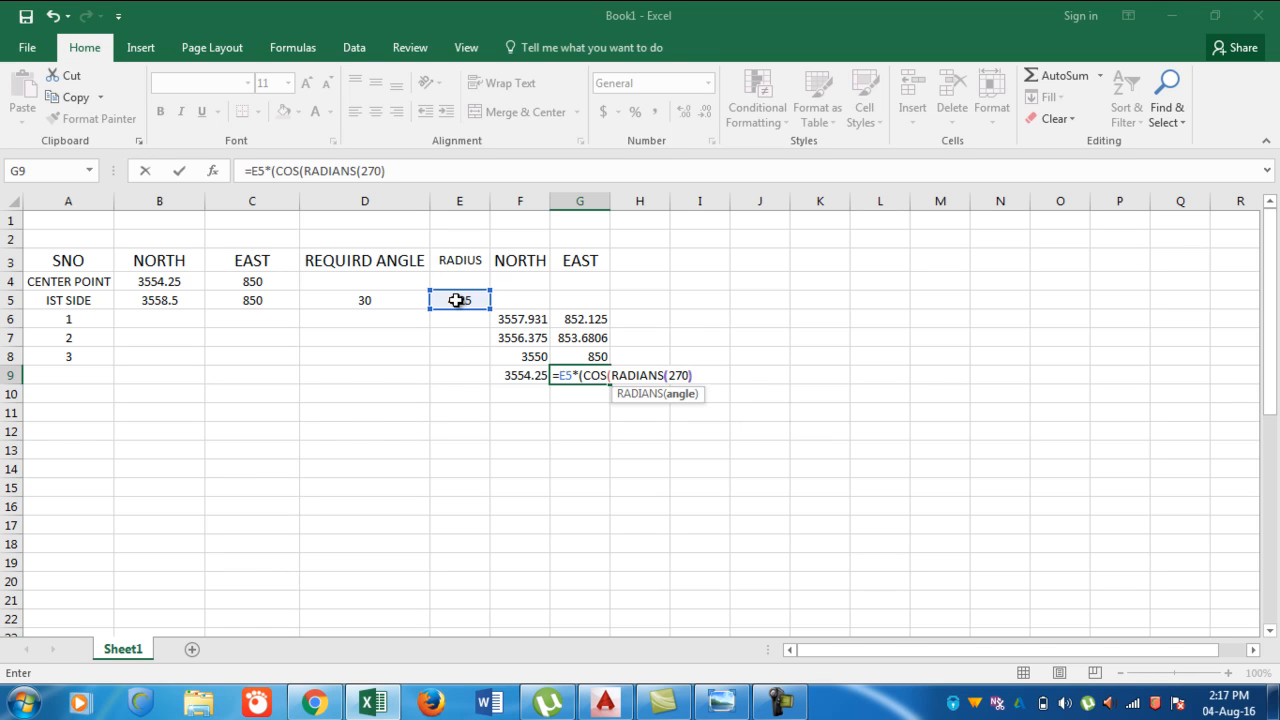
pyautogui.write('))+')
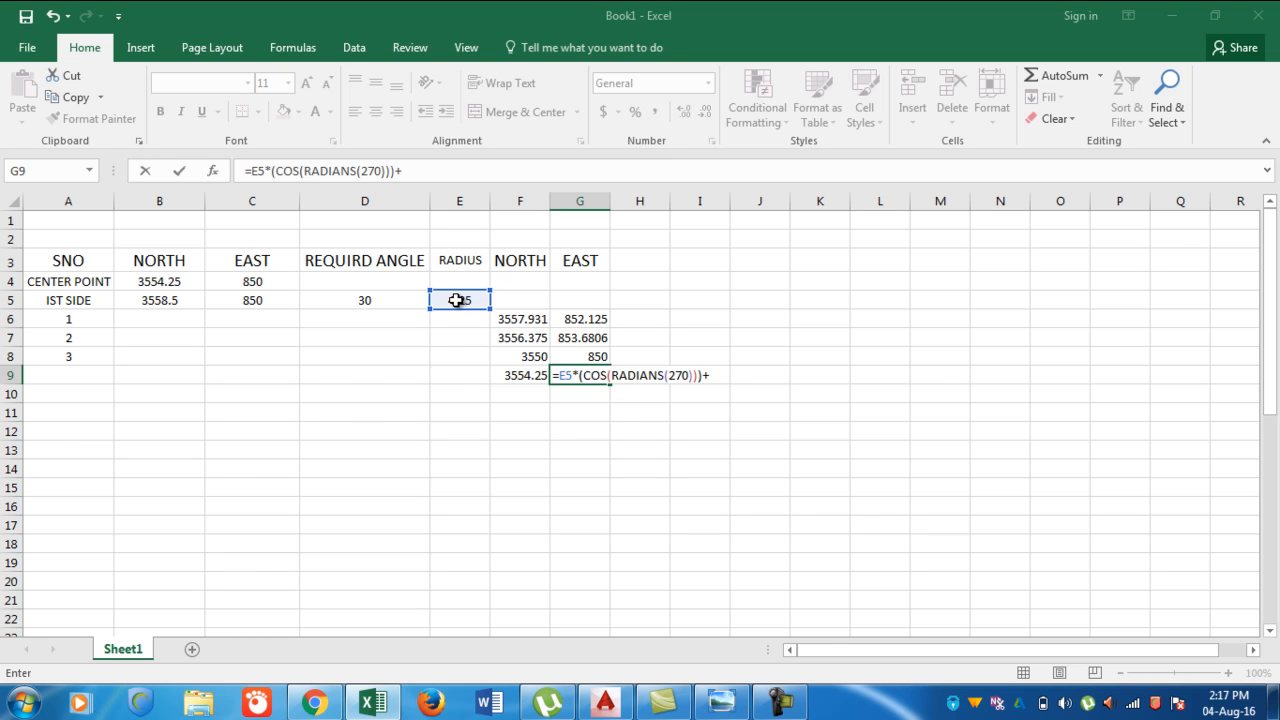
pyautogui.click(269, 283)
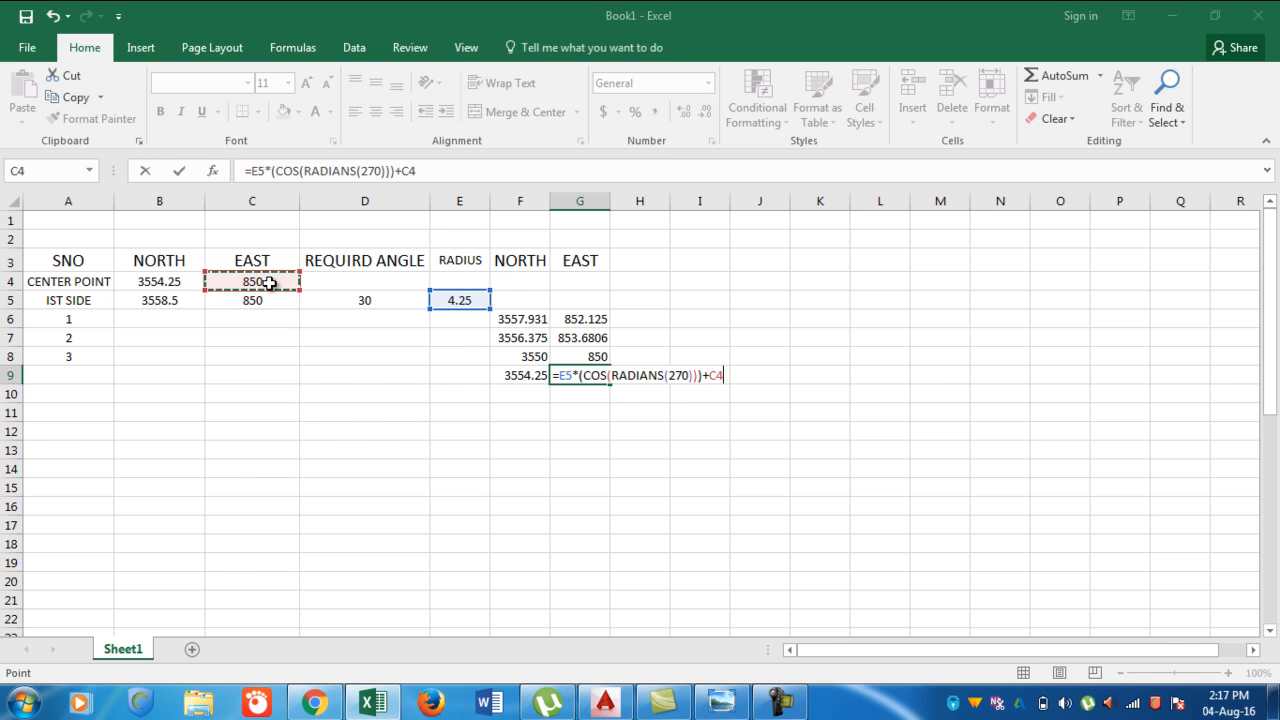
pyautogui.press('Return')
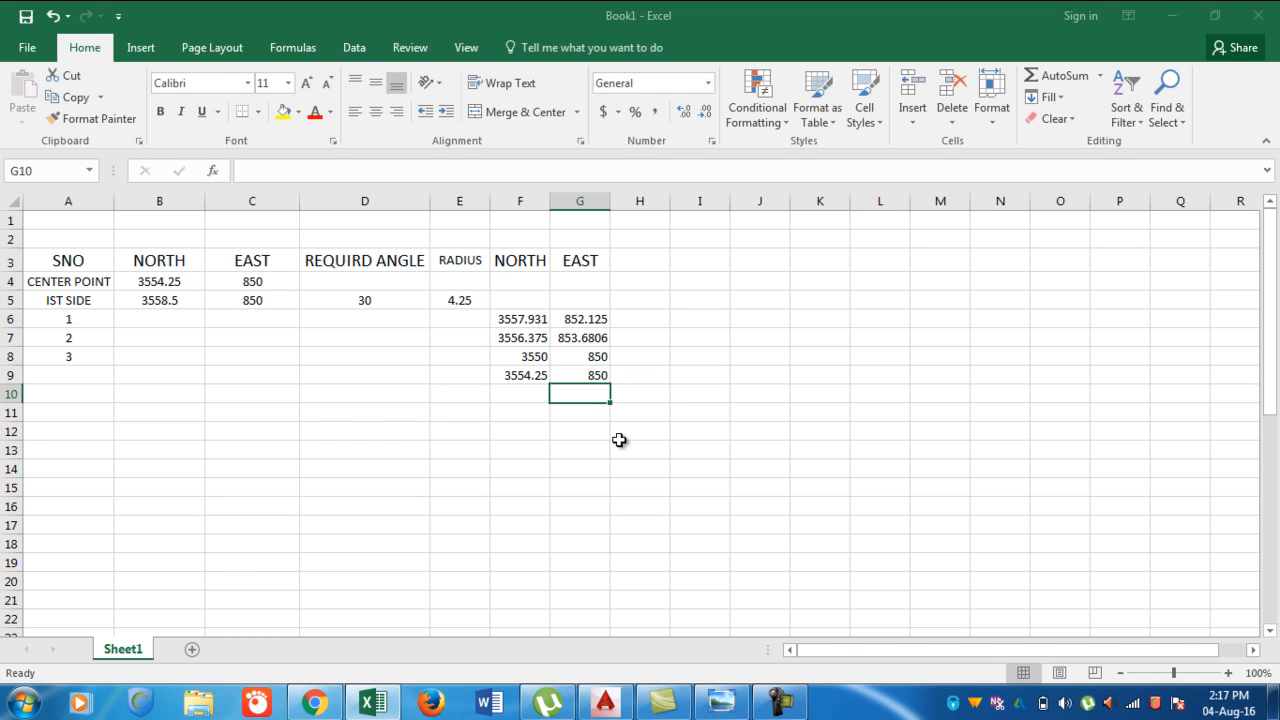
# Switch to AutoCAD and check the 270° point's east coordinate on the circle's west endpoint label.
pyautogui.click(605, 702)
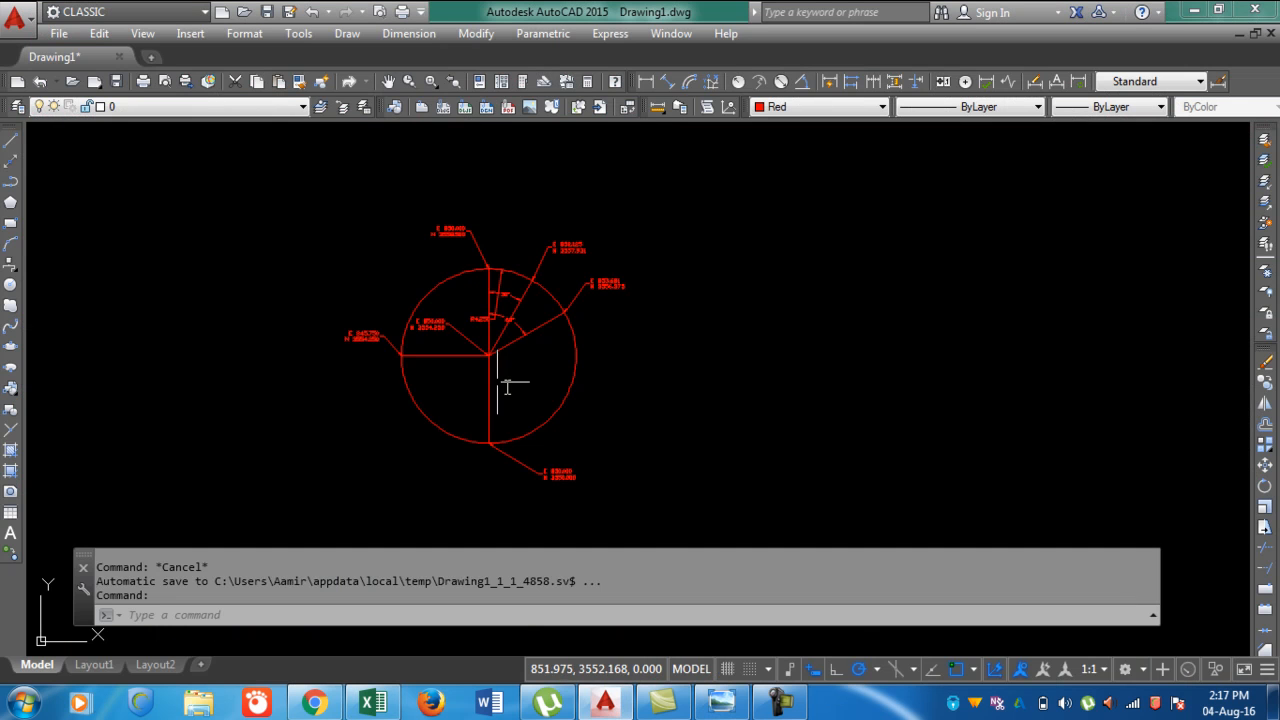
pyautogui.scroll(3, 297, 327)
pyautogui.scroll(2, 610, 420)
pyautogui.scroll(-2, 550, 398)
pyautogui.scroll(-5, 548, 396)
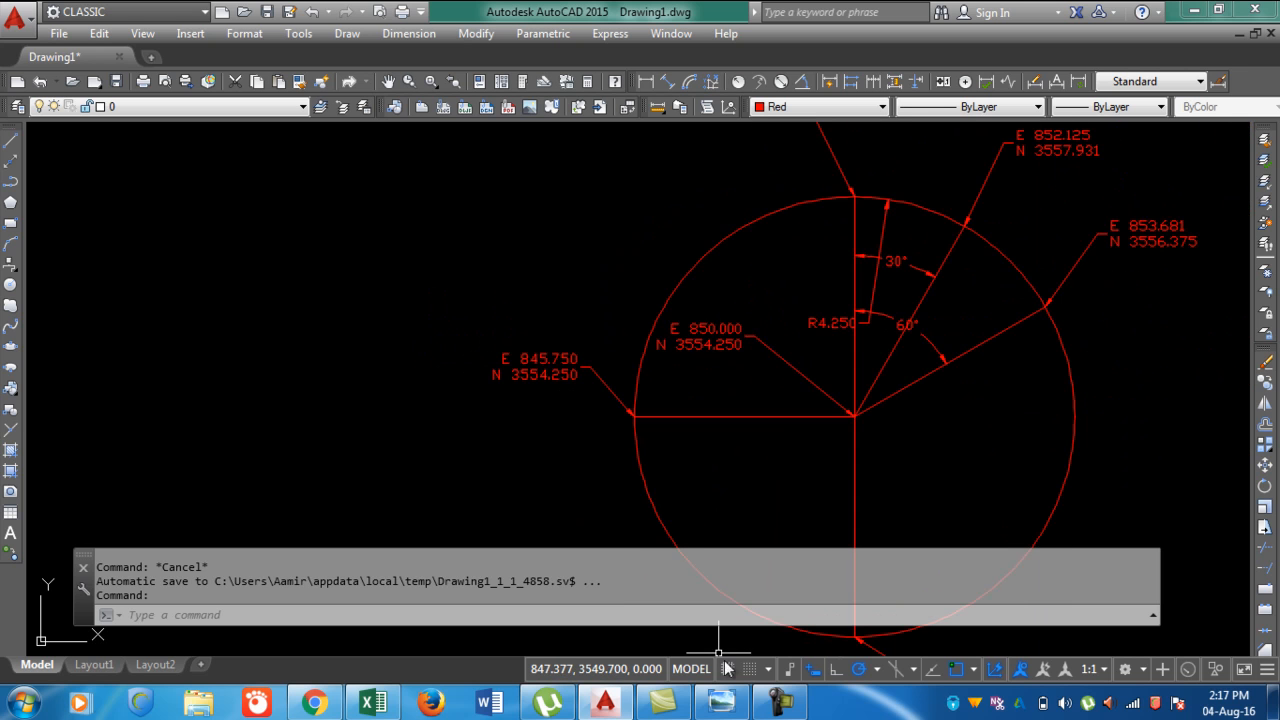
# Switch to Excel and correct the 270° point's east coordinate formula in G9 to =E5*(SIN(RADIANS(270)))+C4.
pyautogui.click(373, 702)
pyautogui.click(574, 374)
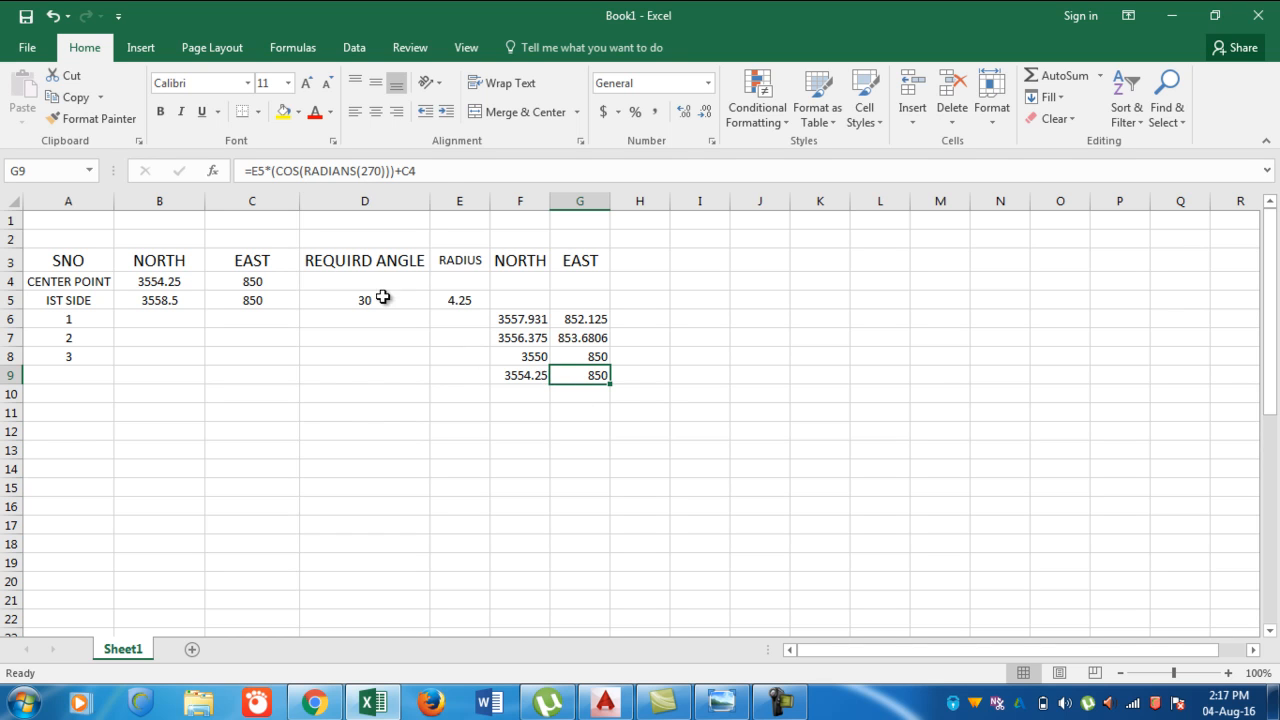
pyautogui.click(443, 171)
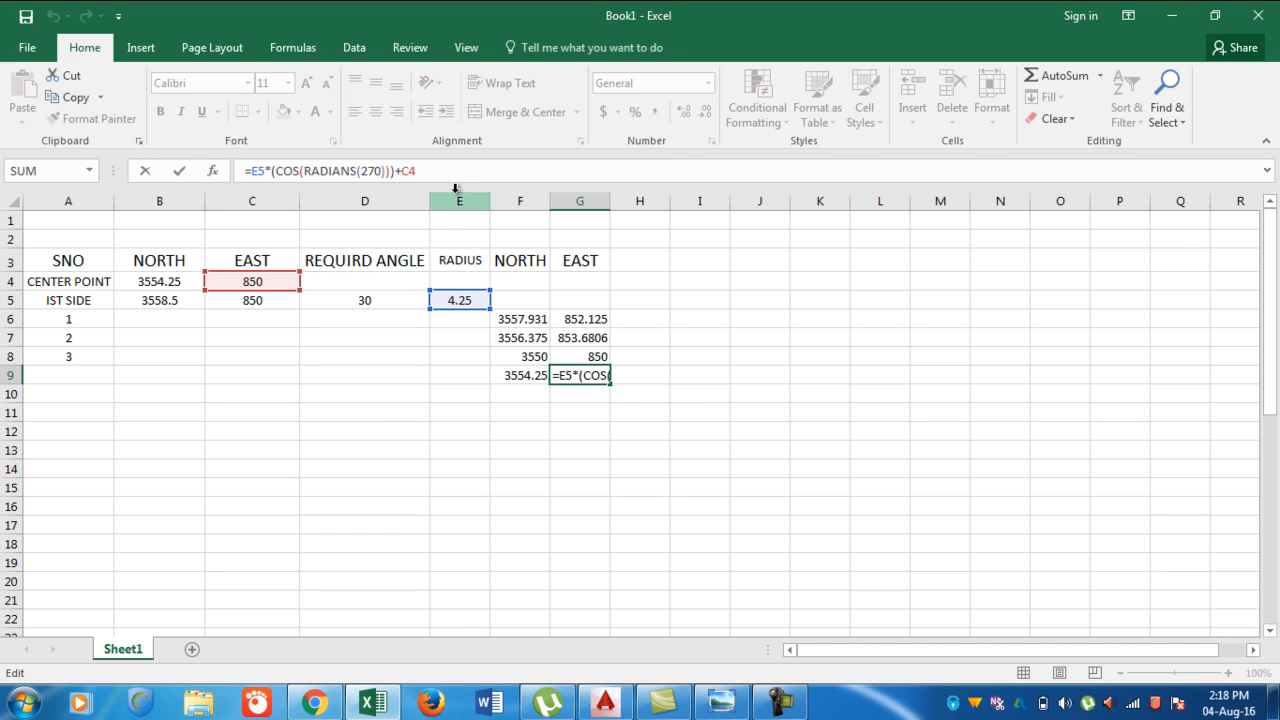
pyautogui.click(299, 172)
pyautogui.press('BackSpace')
pyautogui.press('BackSpace')
pyautogui.press('BackSpace')
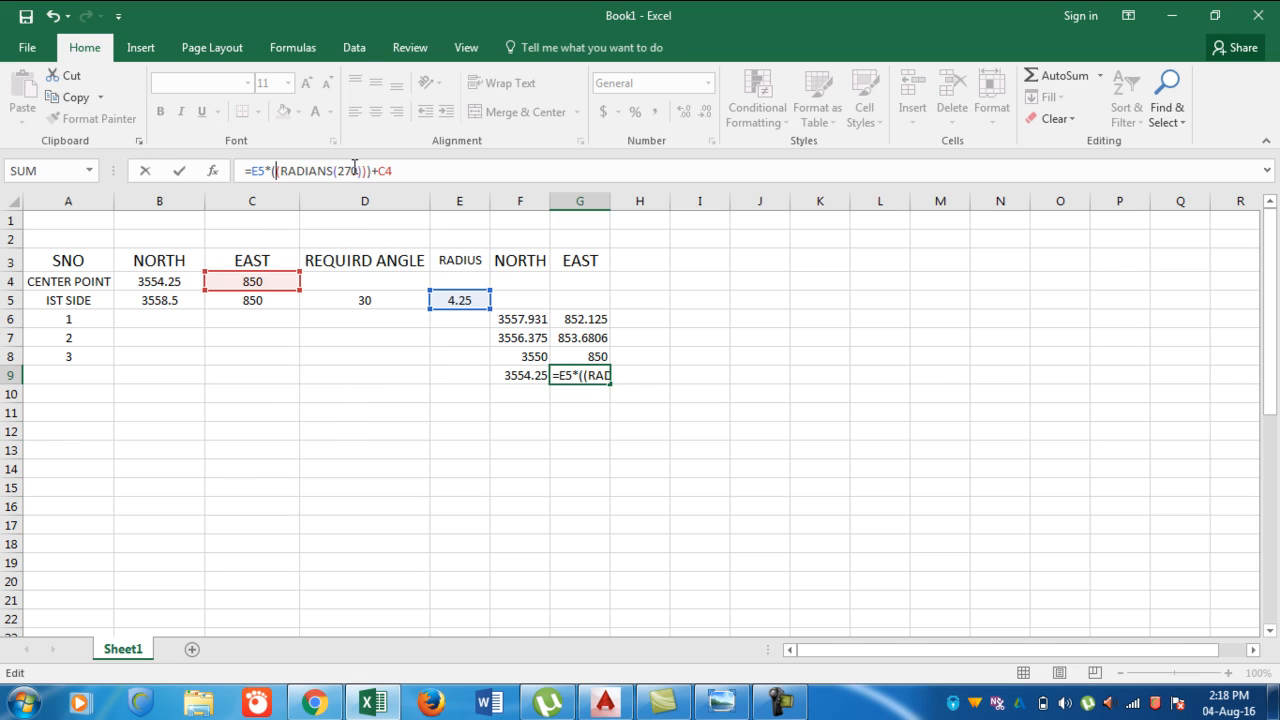
pyautogui.write('NO')
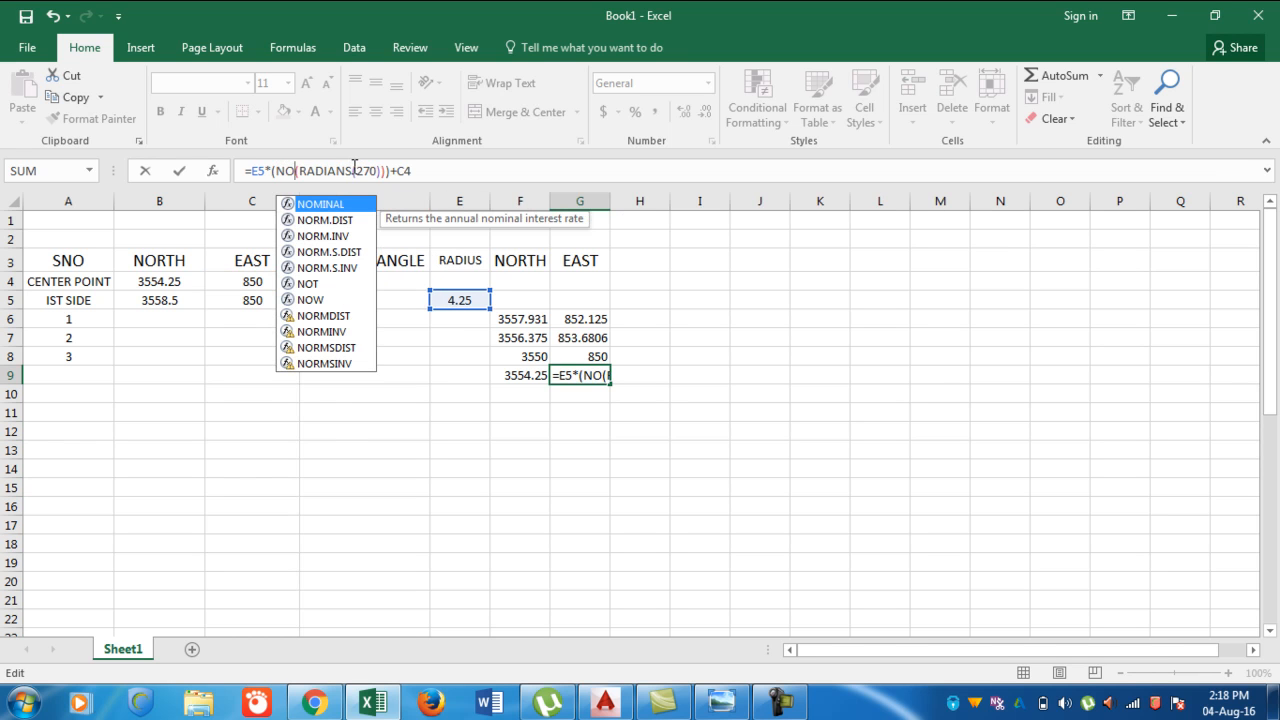
pyautogui.press('BackSpace')
pyautogui.press('BackSpace')
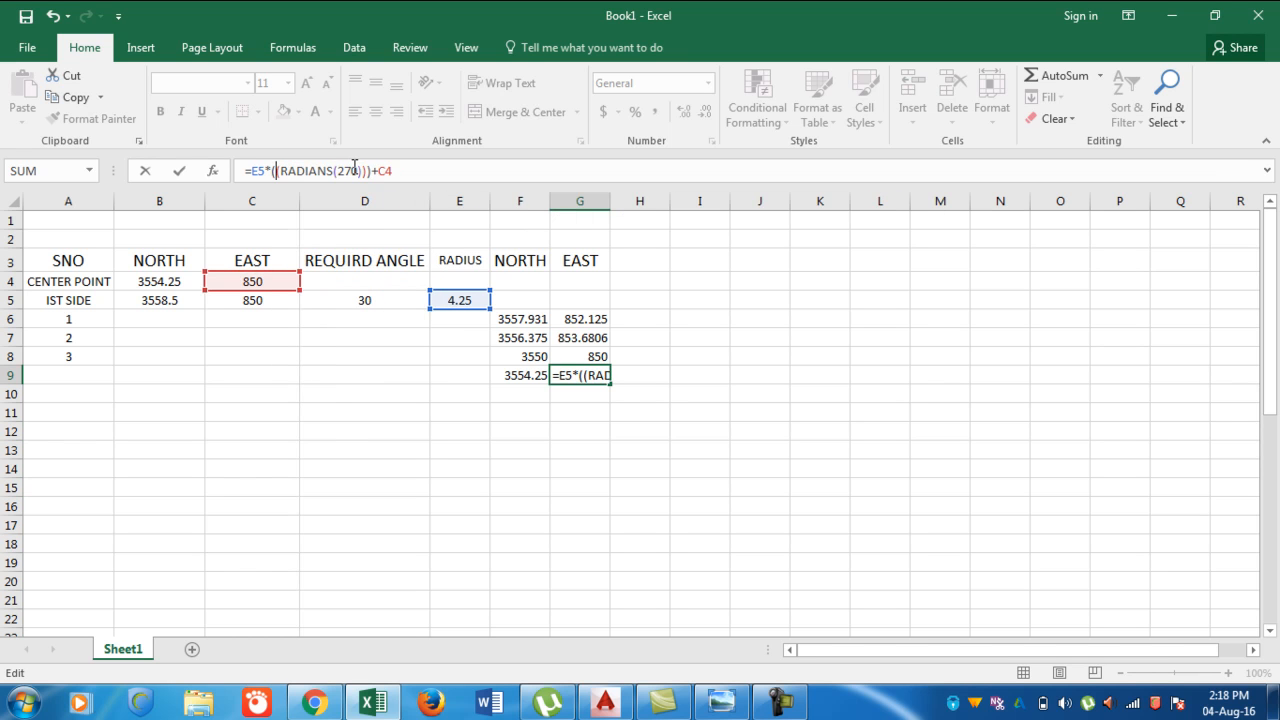
pyautogui.write('SIN')
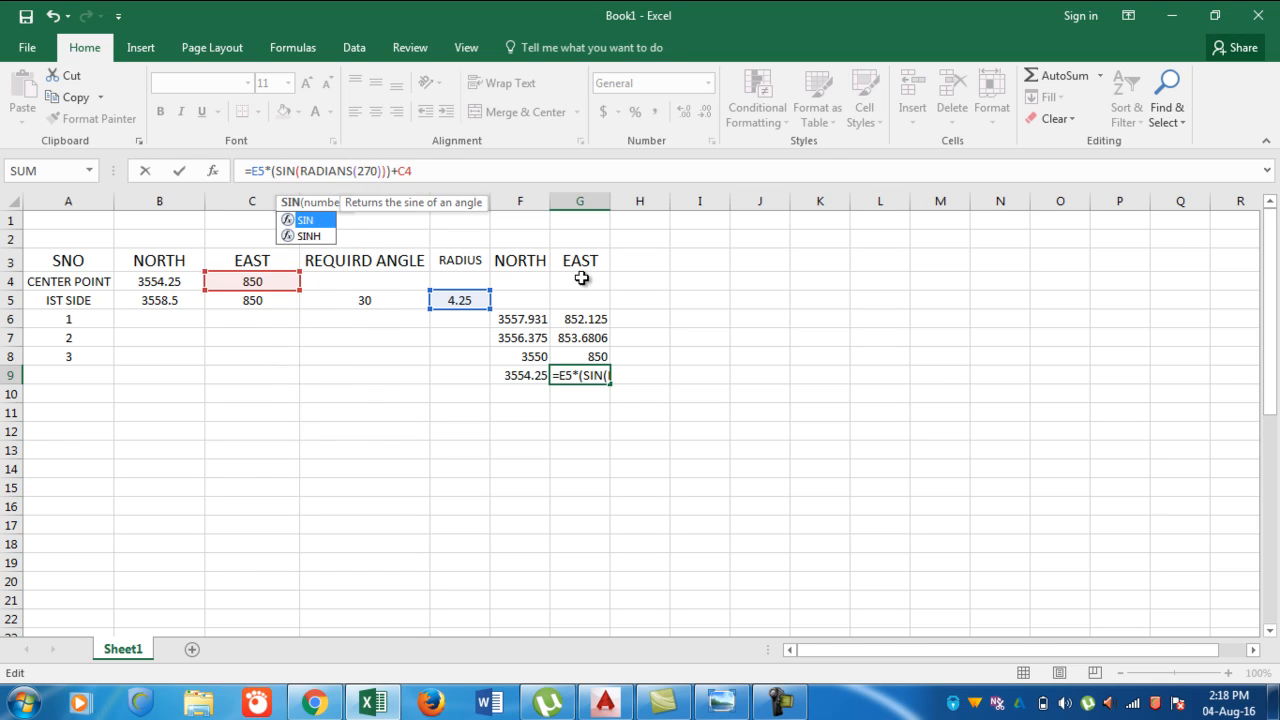
pyautogui.press('Return')
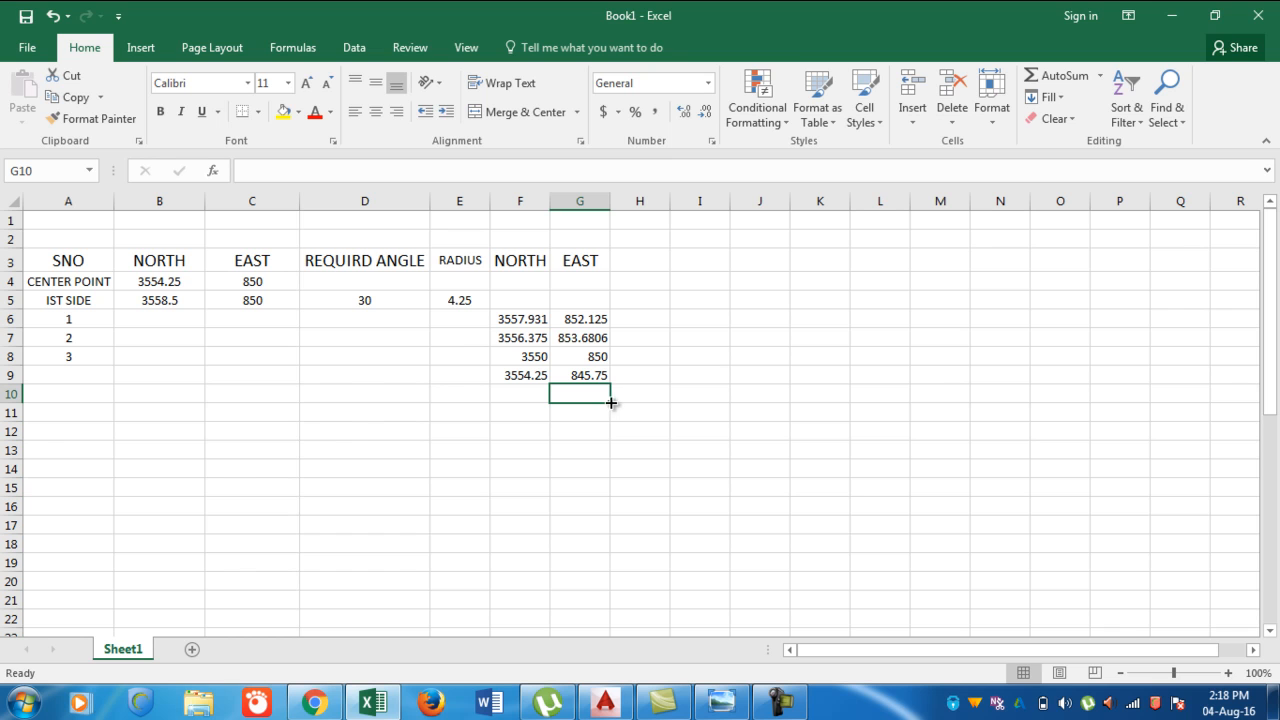
# Compare the G9 result with the west point's label in AutoCAD, and review the circle question e-mail in Chrome.
pyautogui.click(605, 702)
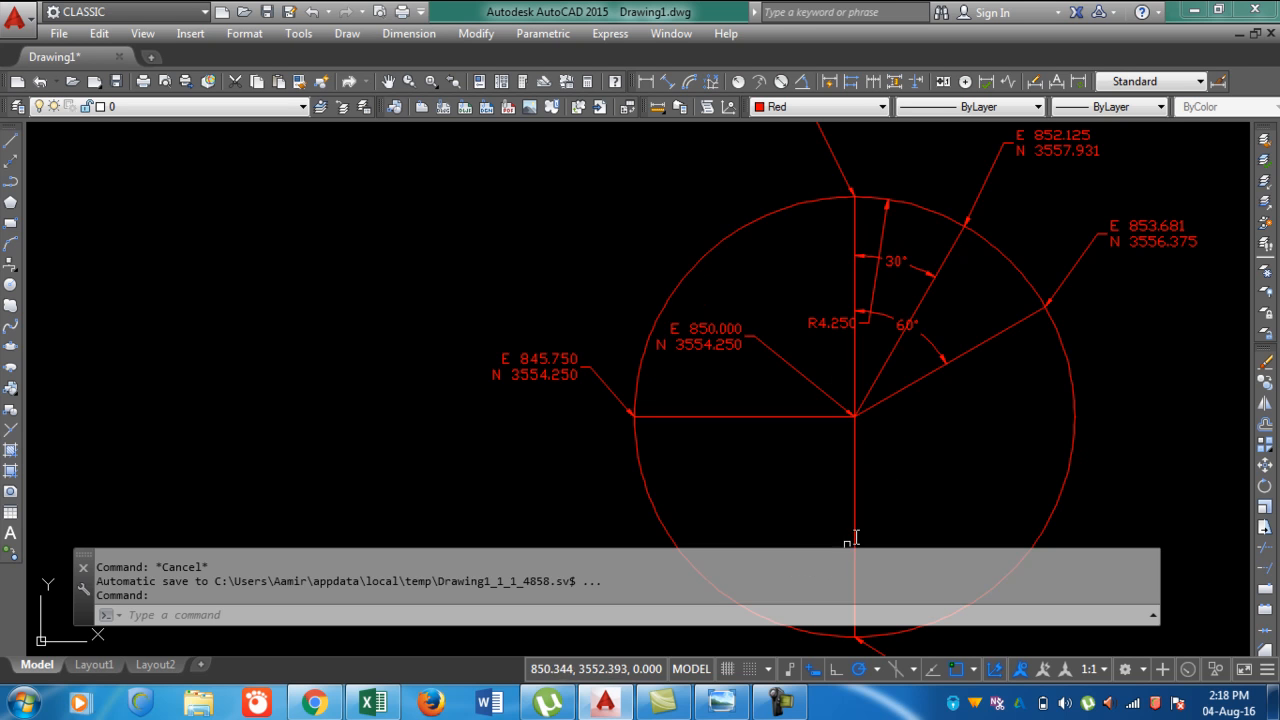
pyautogui.click(314, 703)
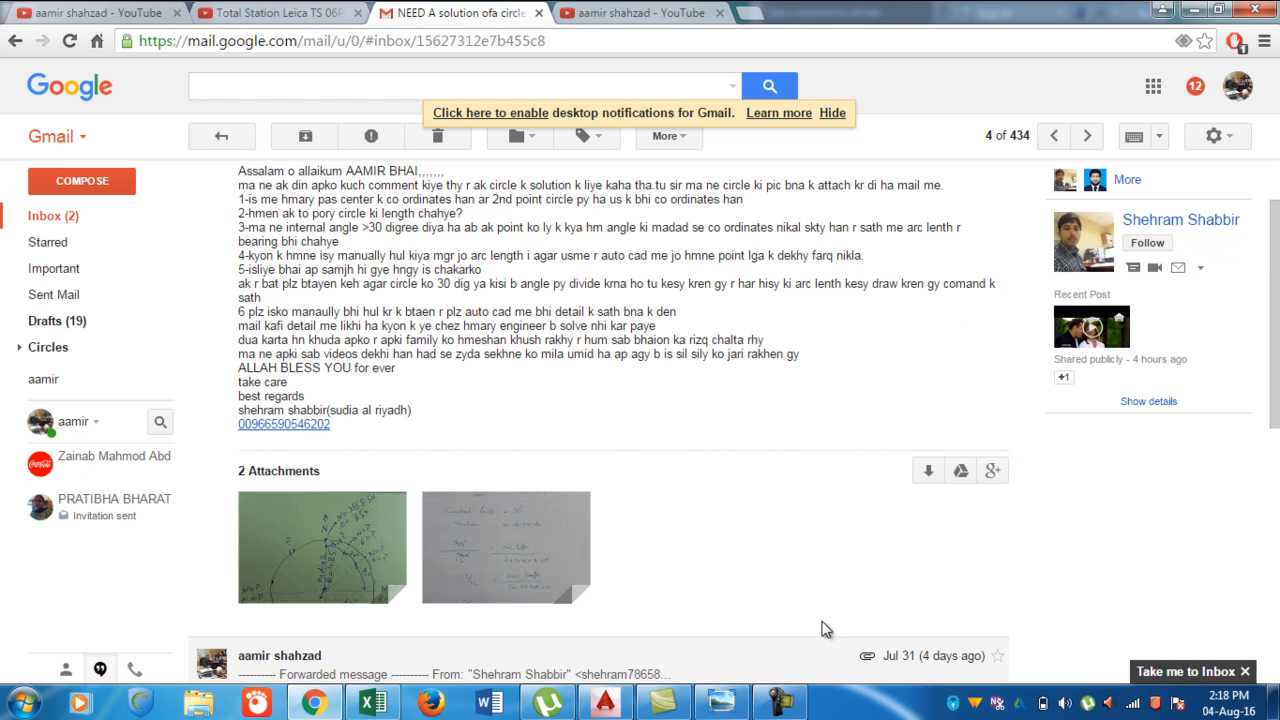
pyautogui.click(612, 704)
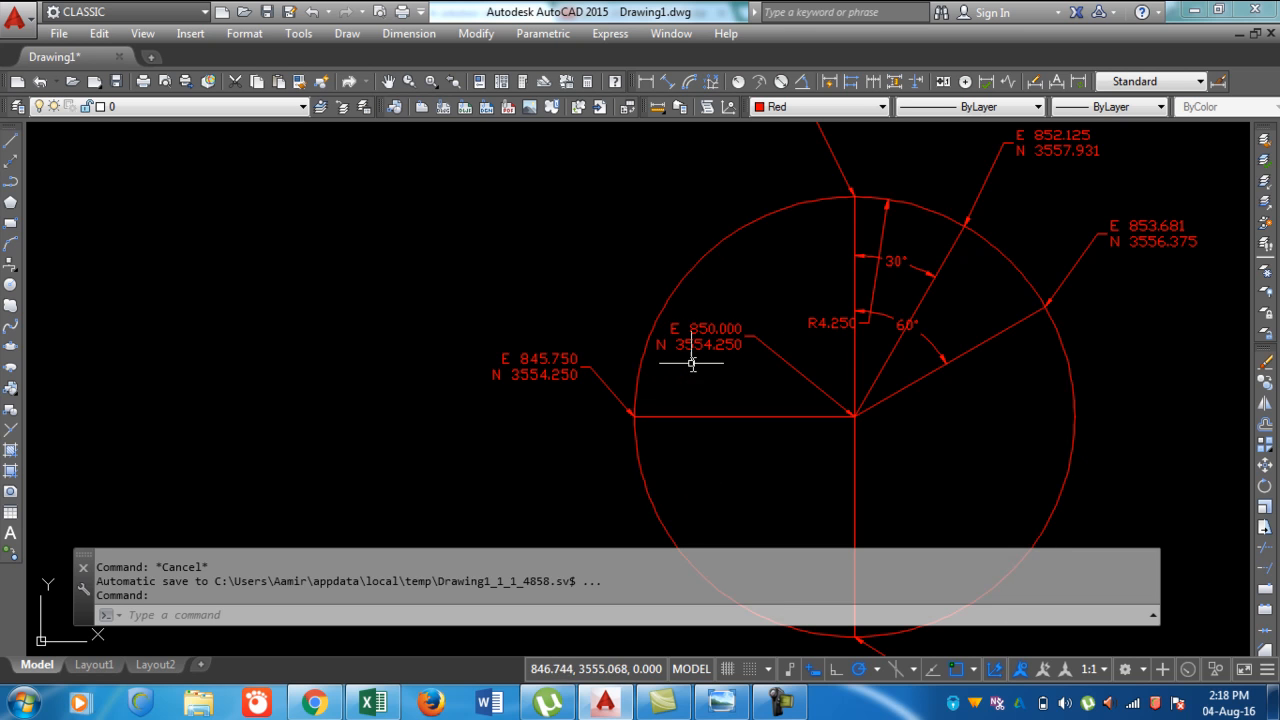
pyautogui.scroll(-2, 706, 349)
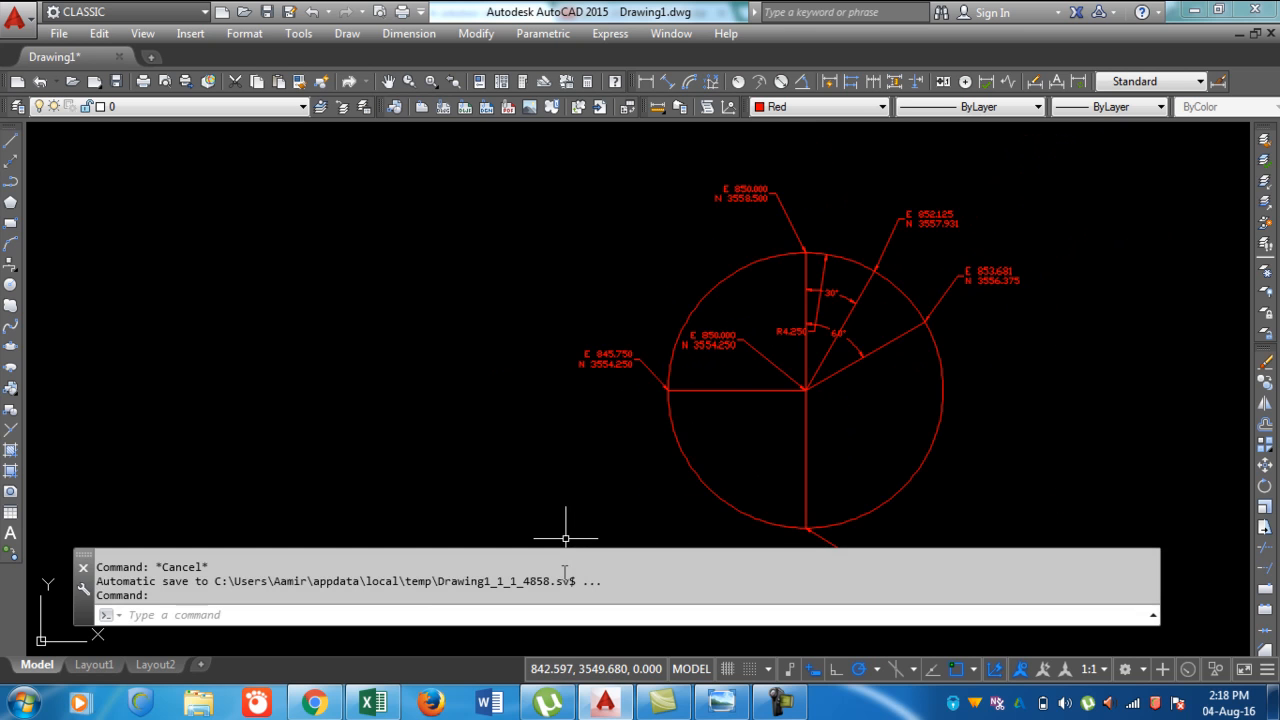
pyautogui.click(314, 702)
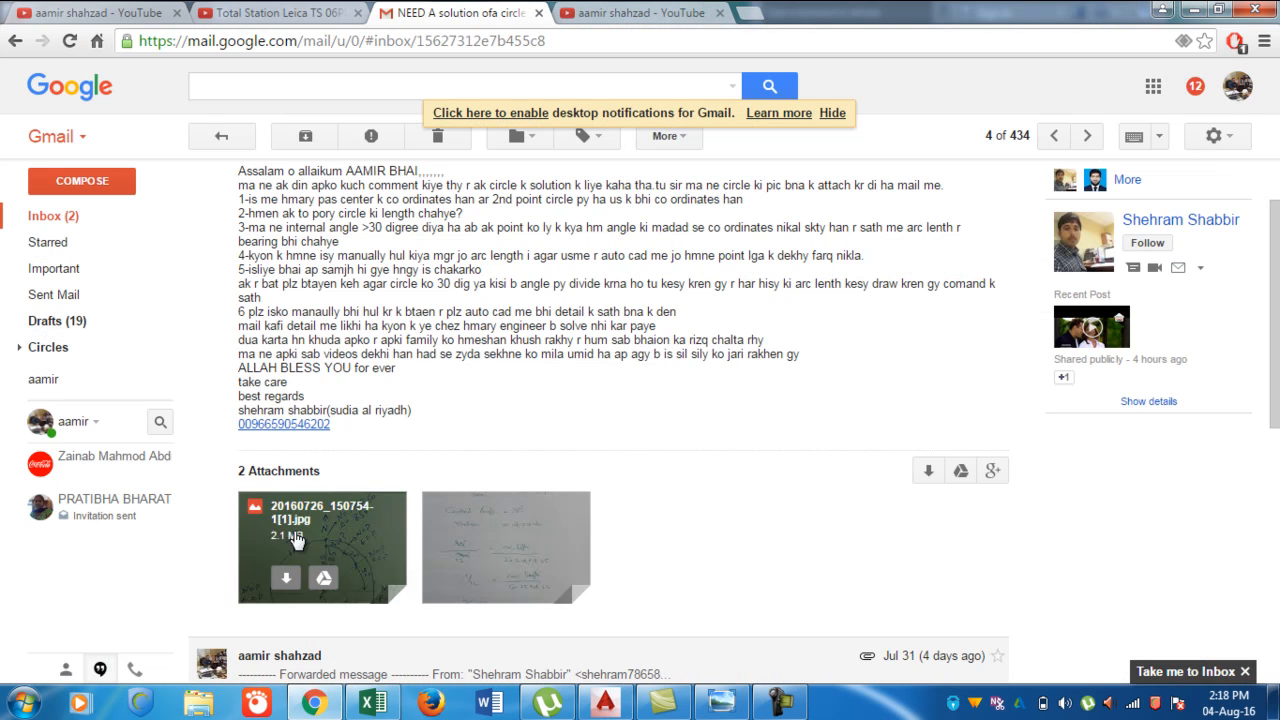
# View the Total Station Leica playlist and the YouTube channel's home page in the browser.
pyautogui.click(335, 13)
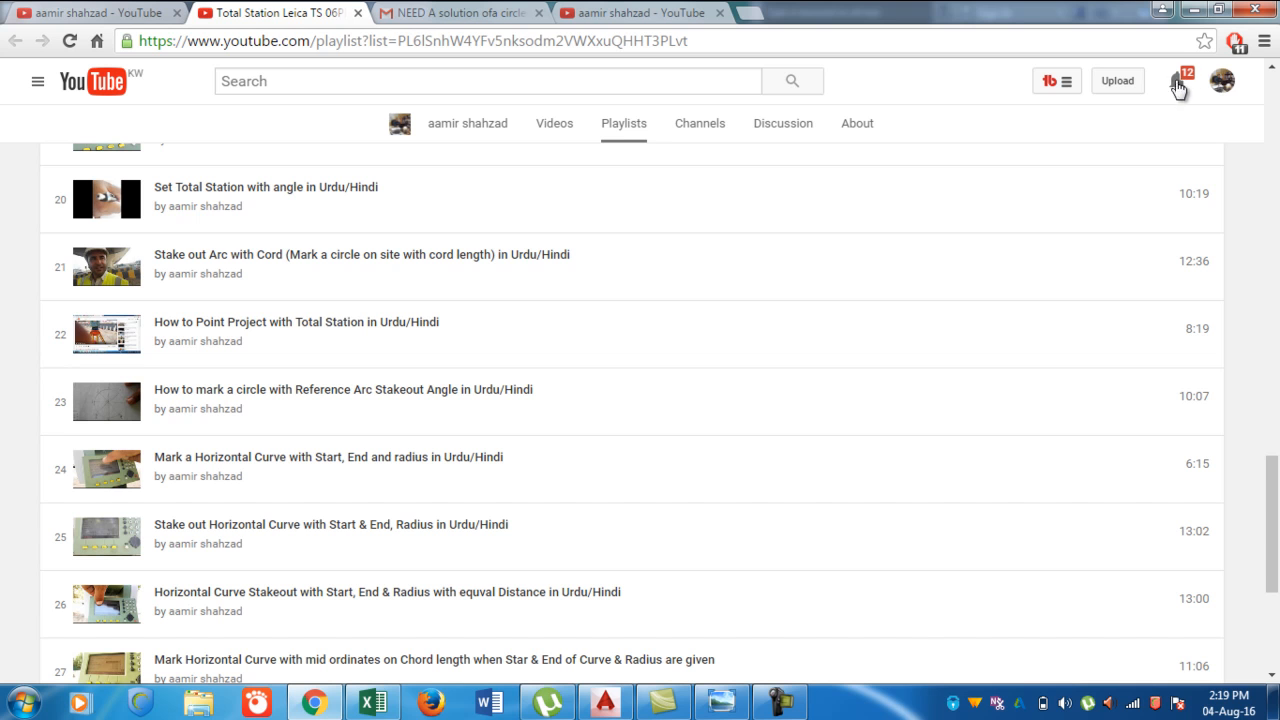
pyautogui.click(637, 12)
pyautogui.click(440, 13)
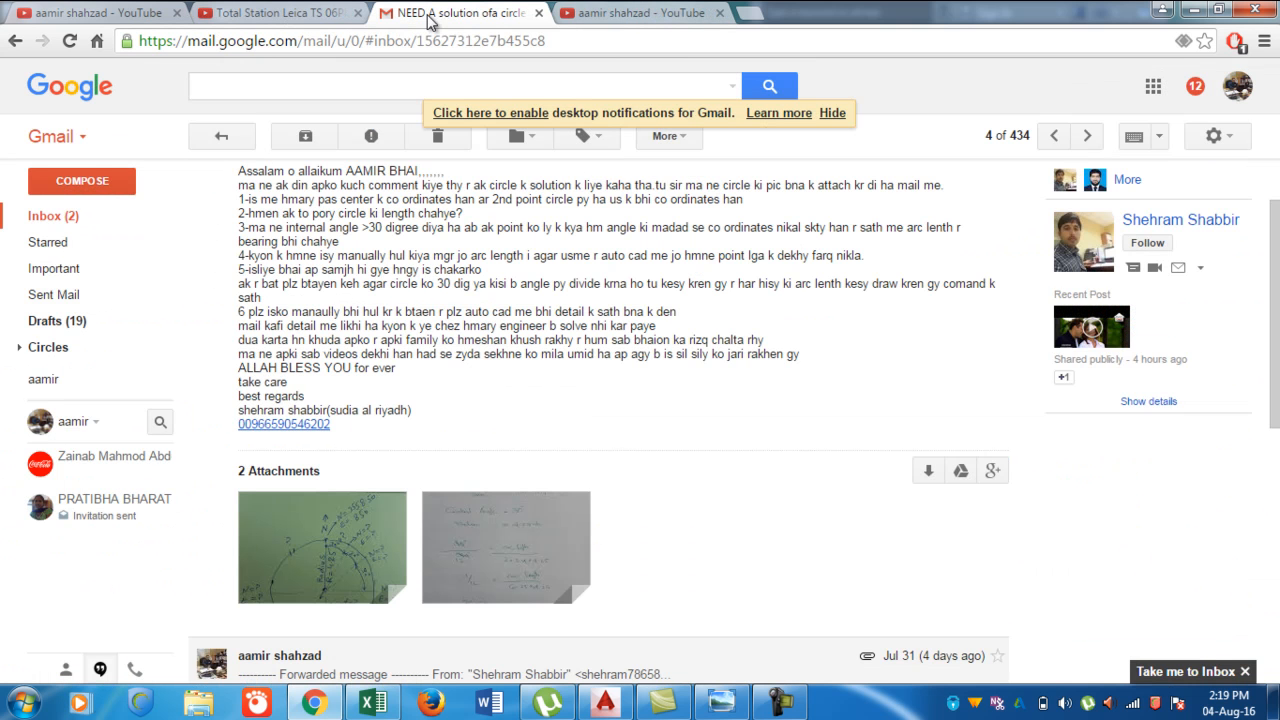
pyautogui.click(291, 15)
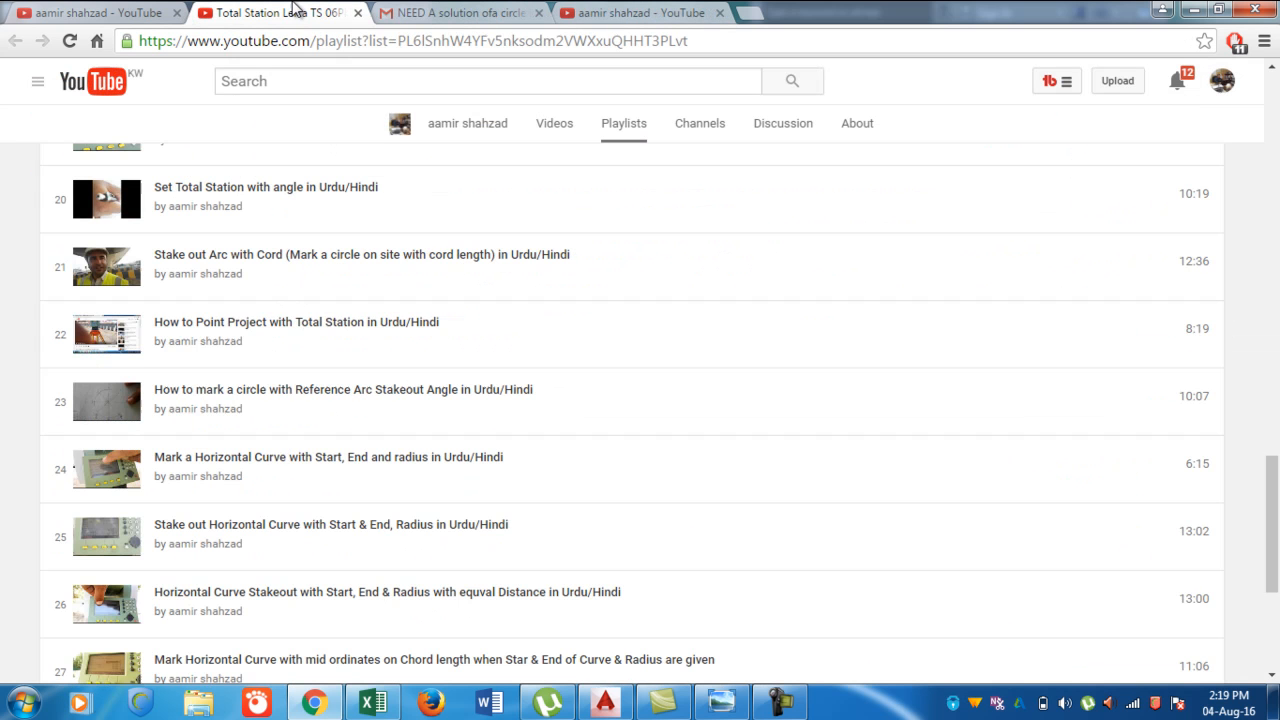
pyautogui.click(779, 703)
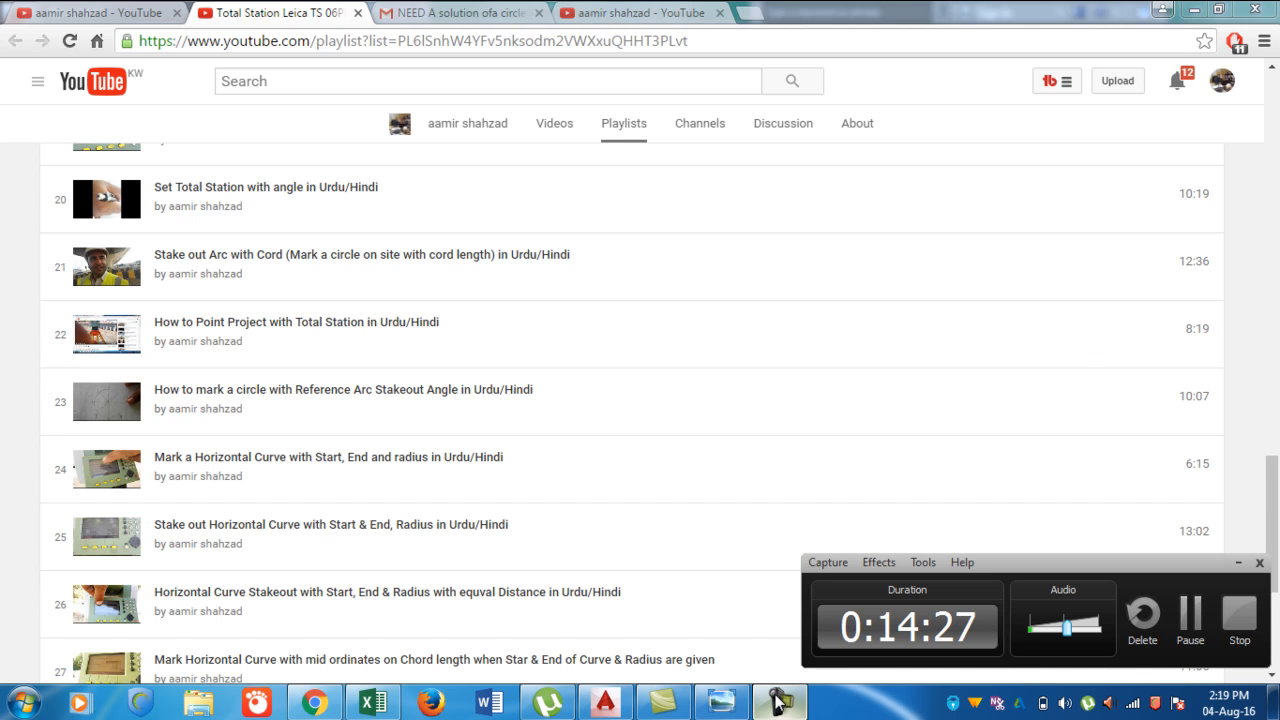
pyautogui.click(104, 11)
pyautogui.click(612, 10)
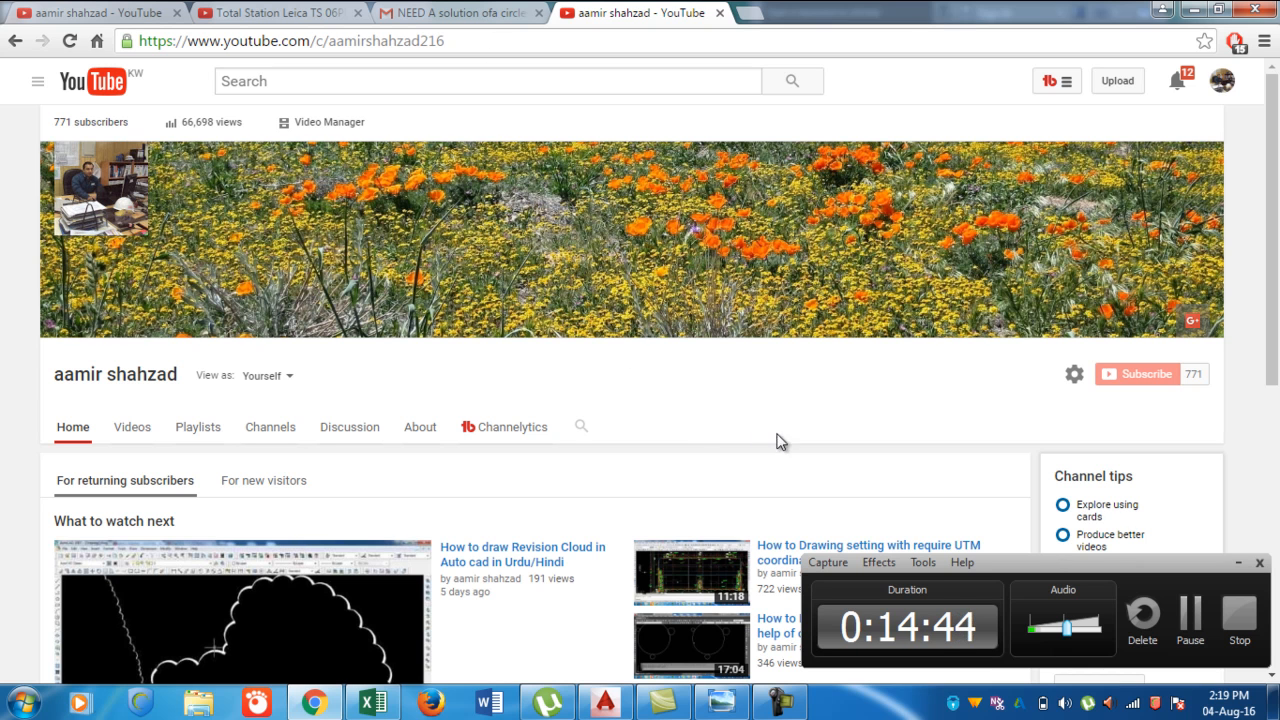
pyautogui.click(1236, 563)
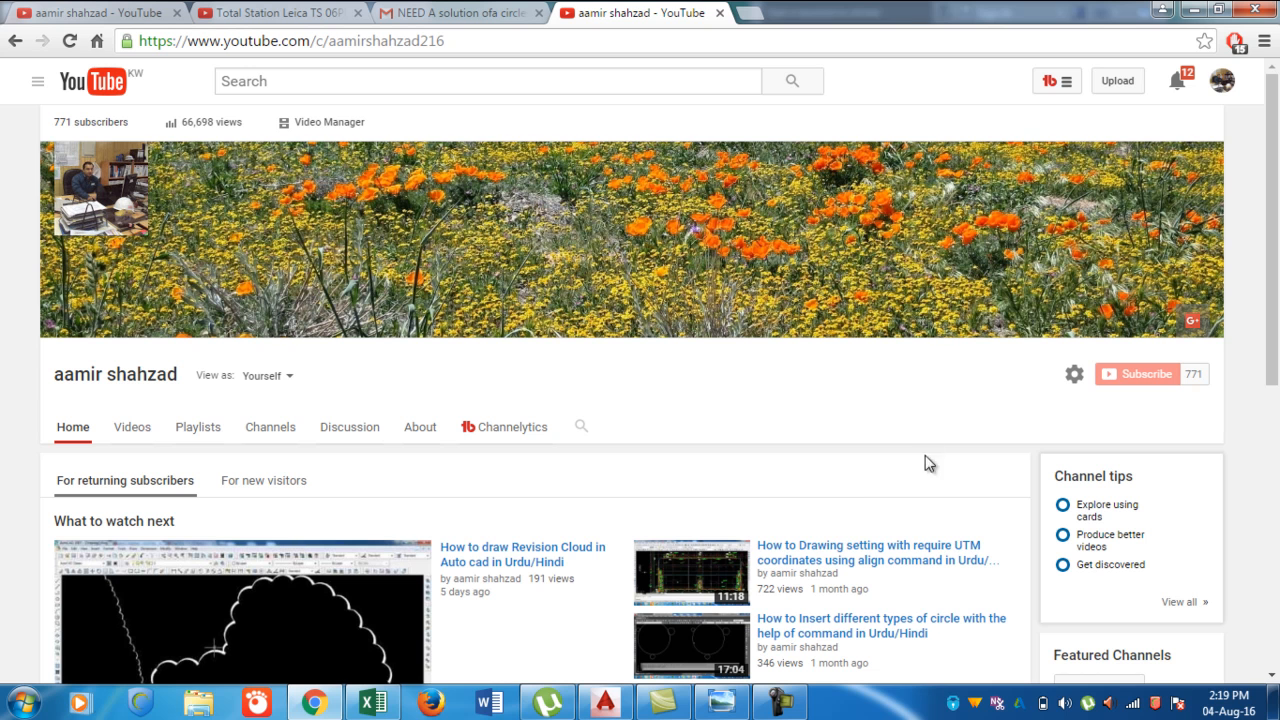
pyautogui.click(785, 704)
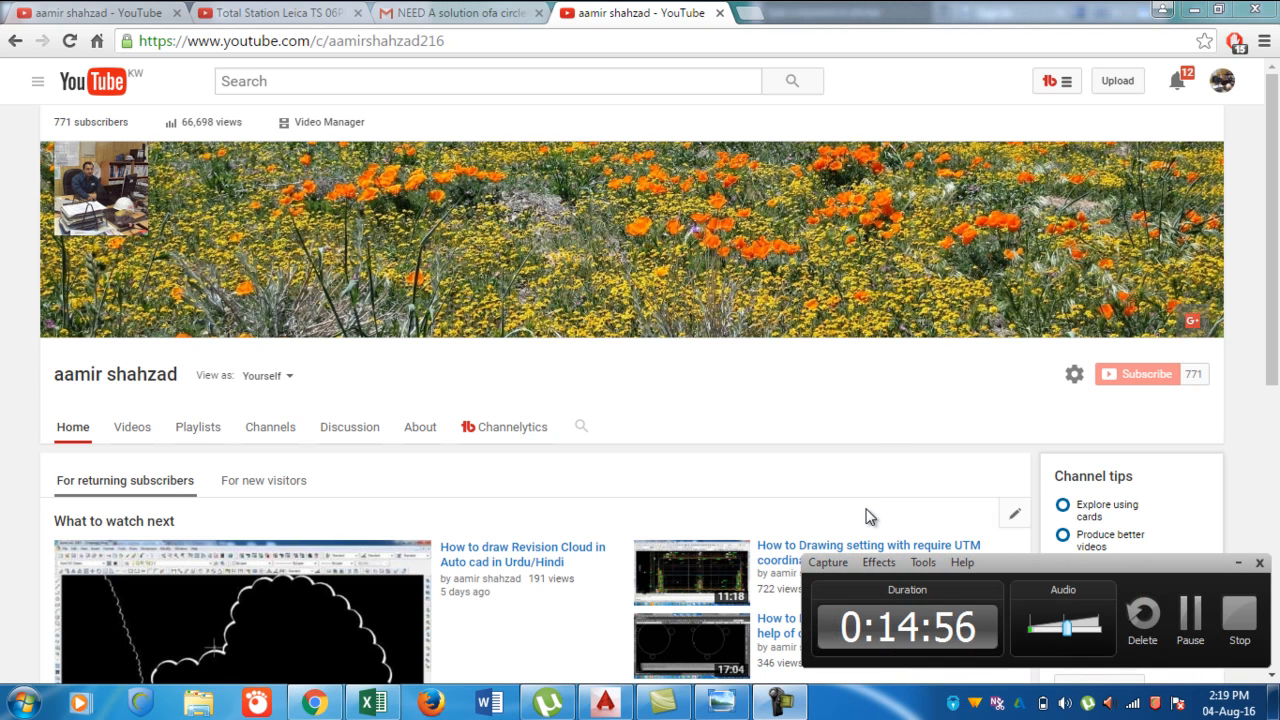